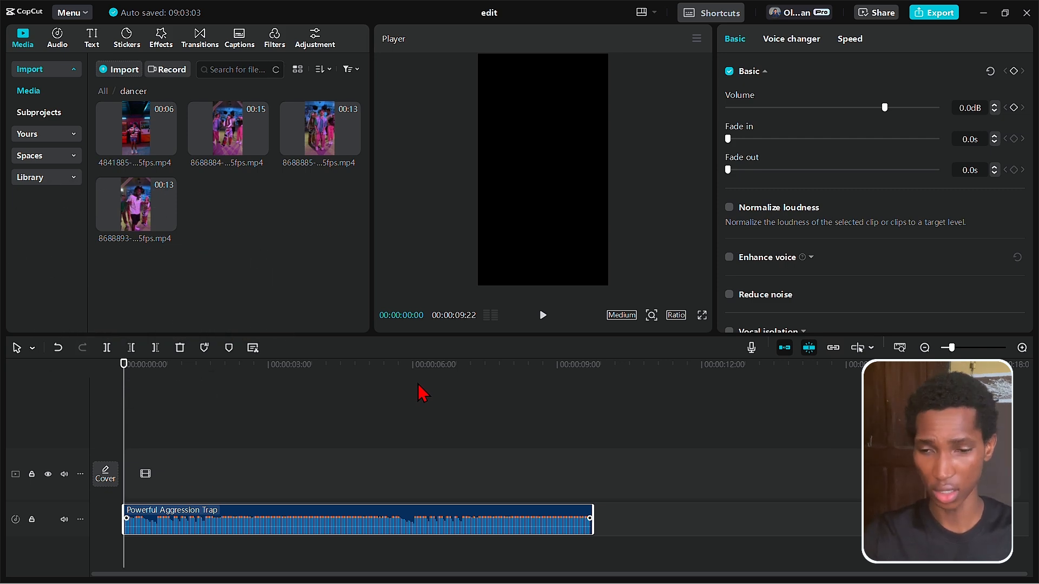
click(334, 371)
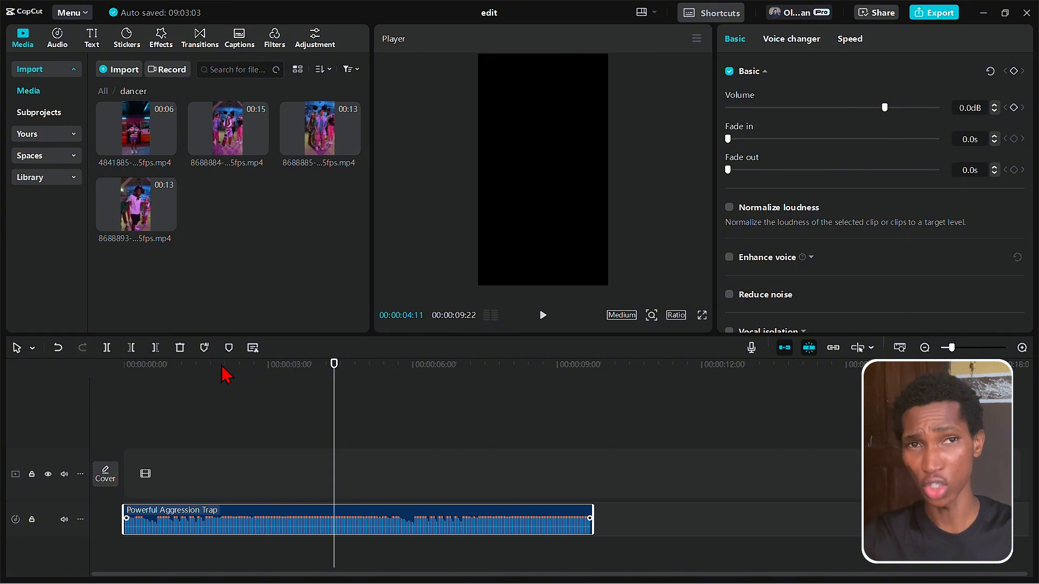
click(161, 367)
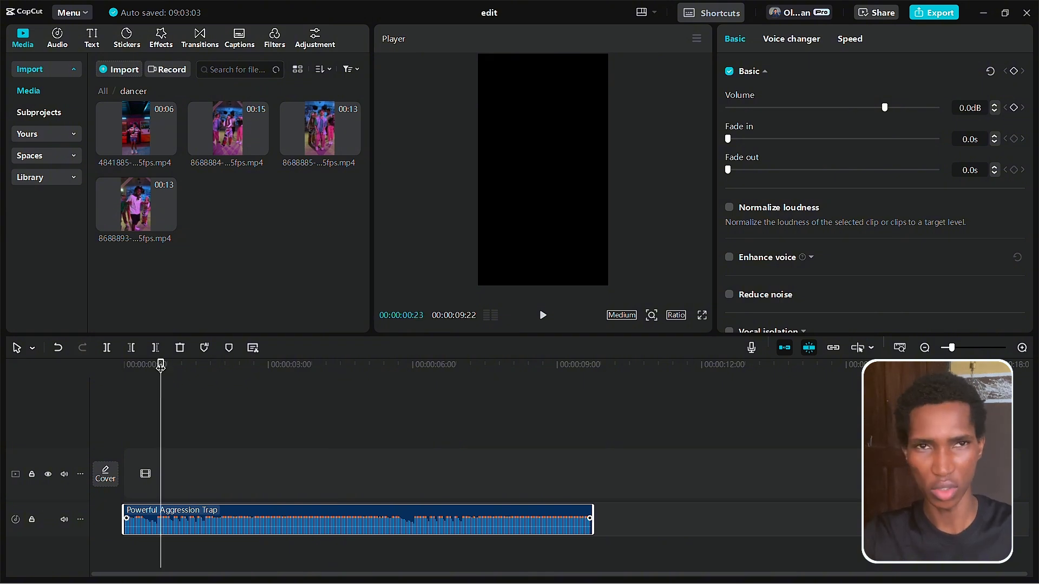
drag(160, 366, 125, 368)
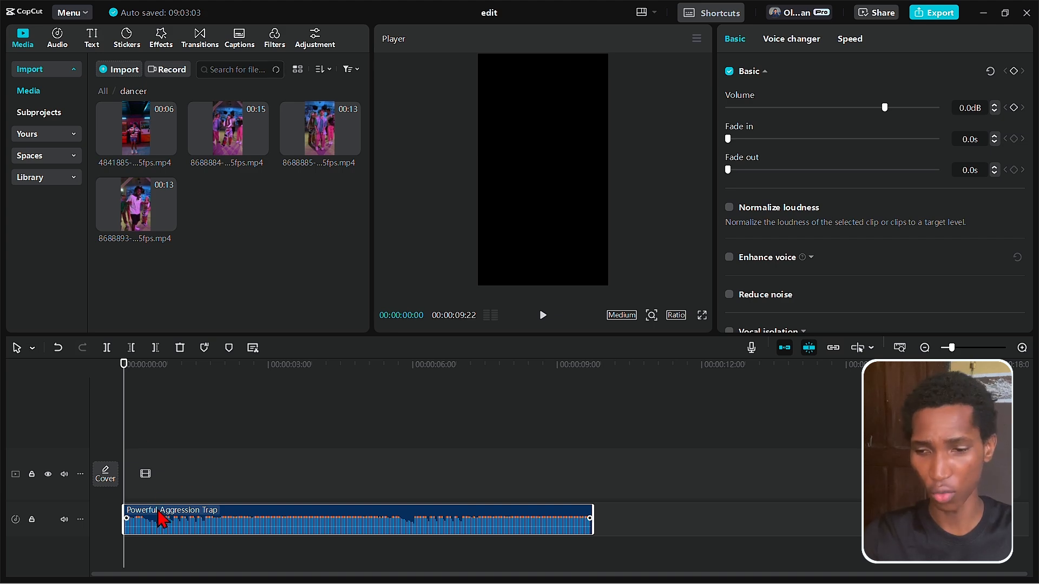
Add automatic beat markers to the Powerful Aggression Trap music clip using the Beats 2 option.
click(57, 38)
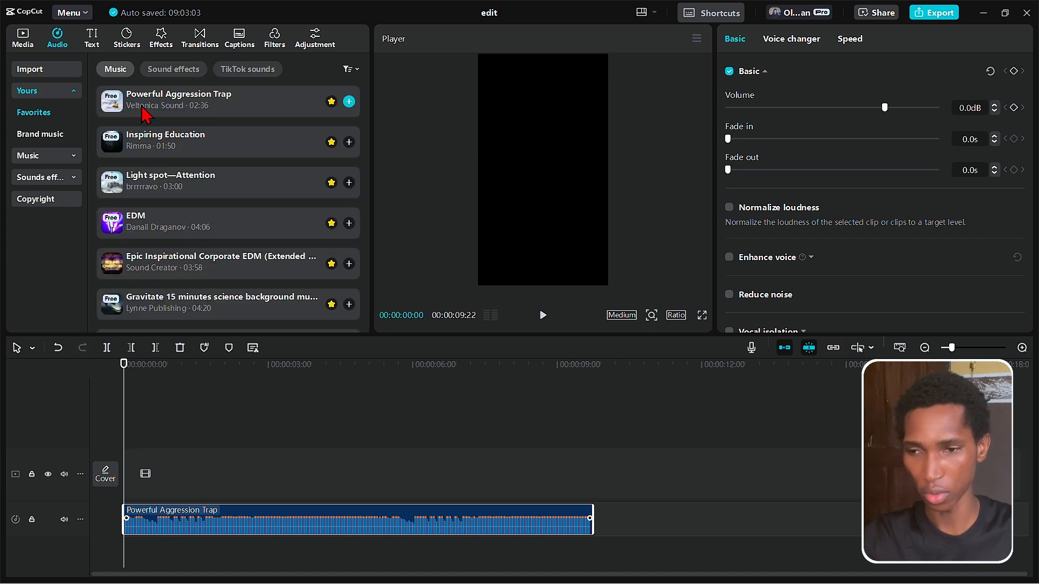
click(208, 390)
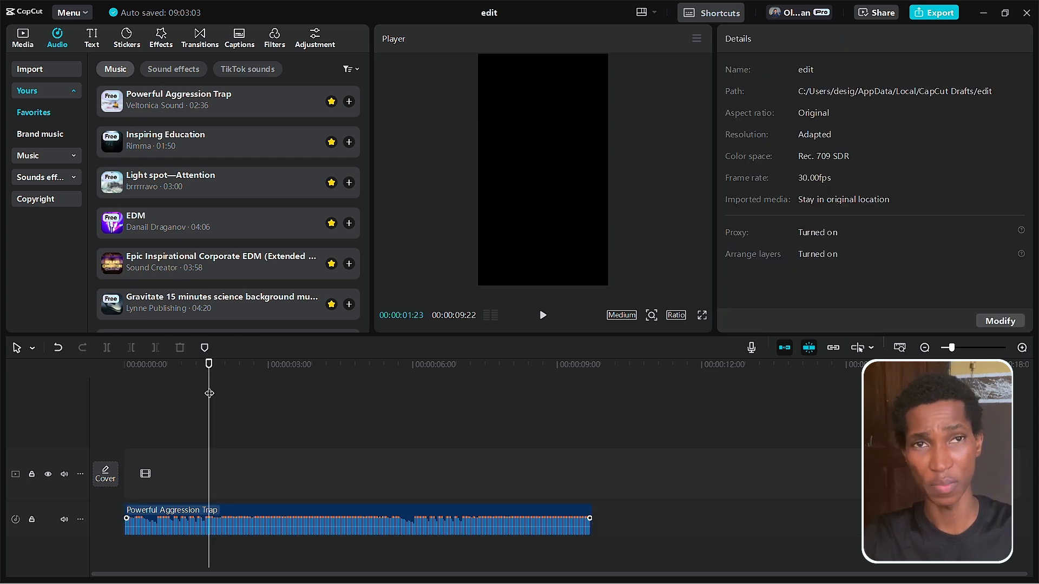
click(212, 526)
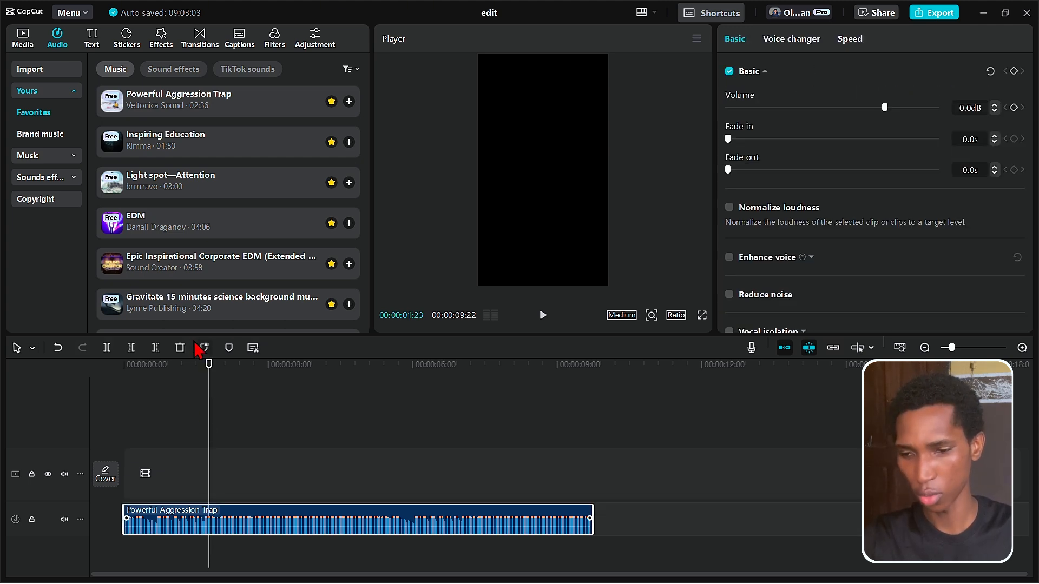
click(204, 349)
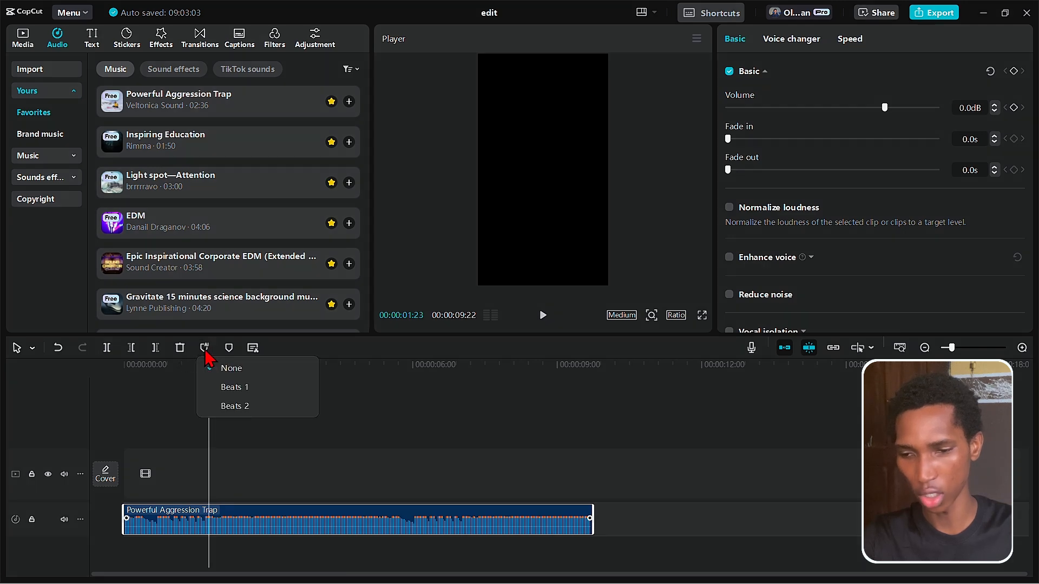
click(239, 409)
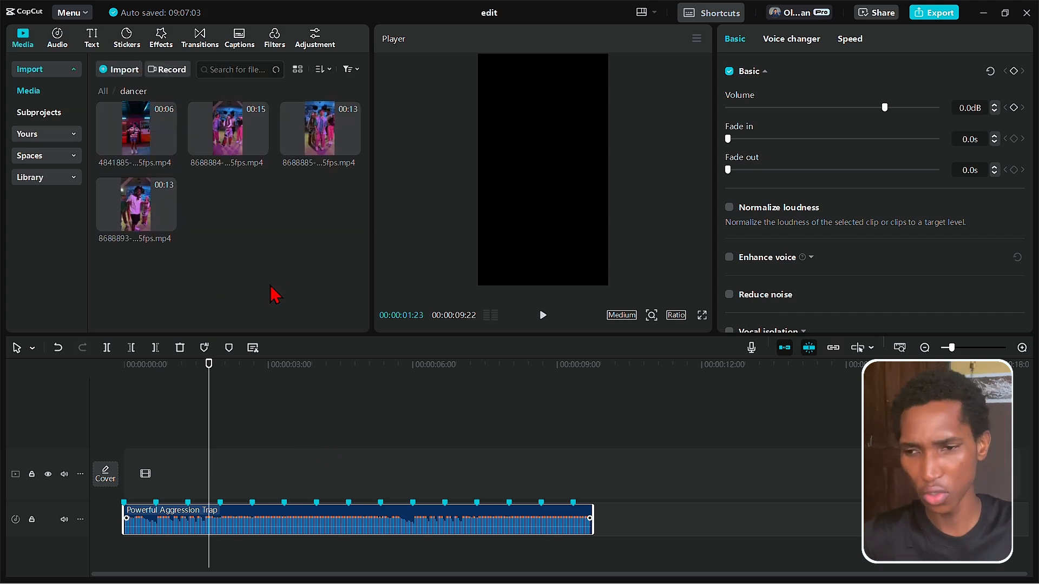
Clear the beat markers from the music clip with None and try the Beats 1 option instead.
click(166, 392)
drag(166, 392, 59, 415)
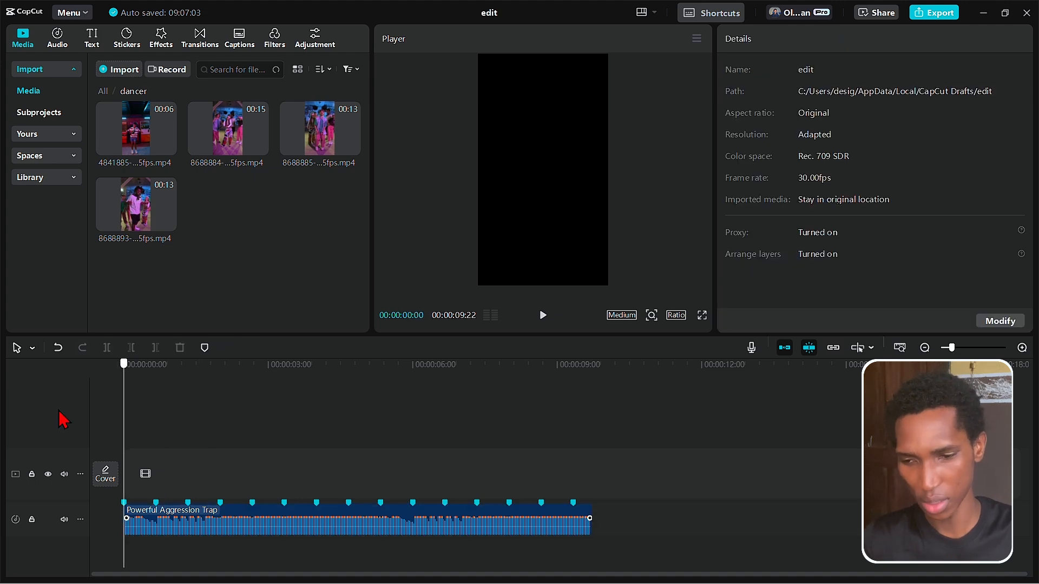
click(233, 527)
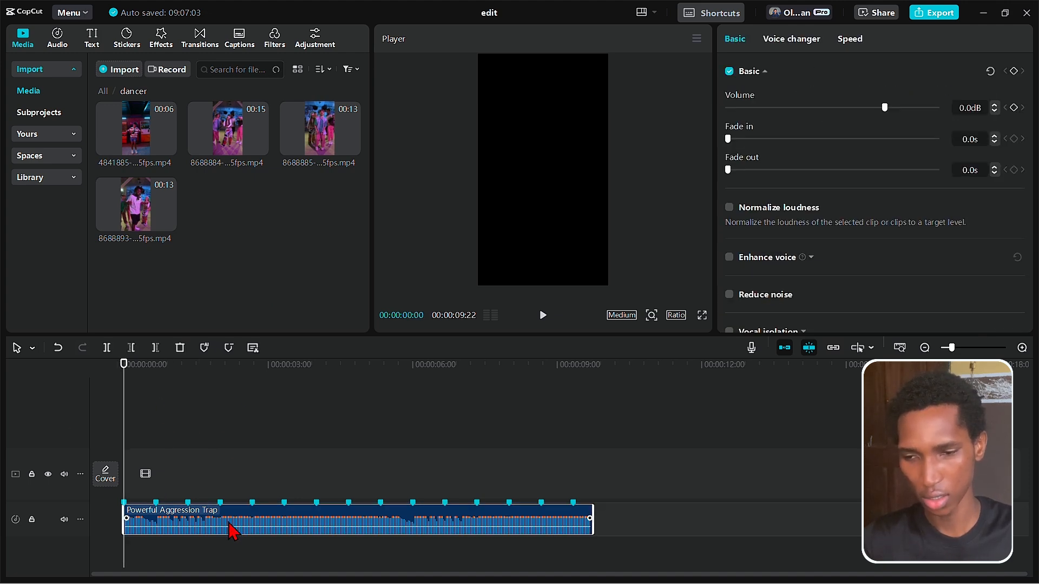
click(205, 347)
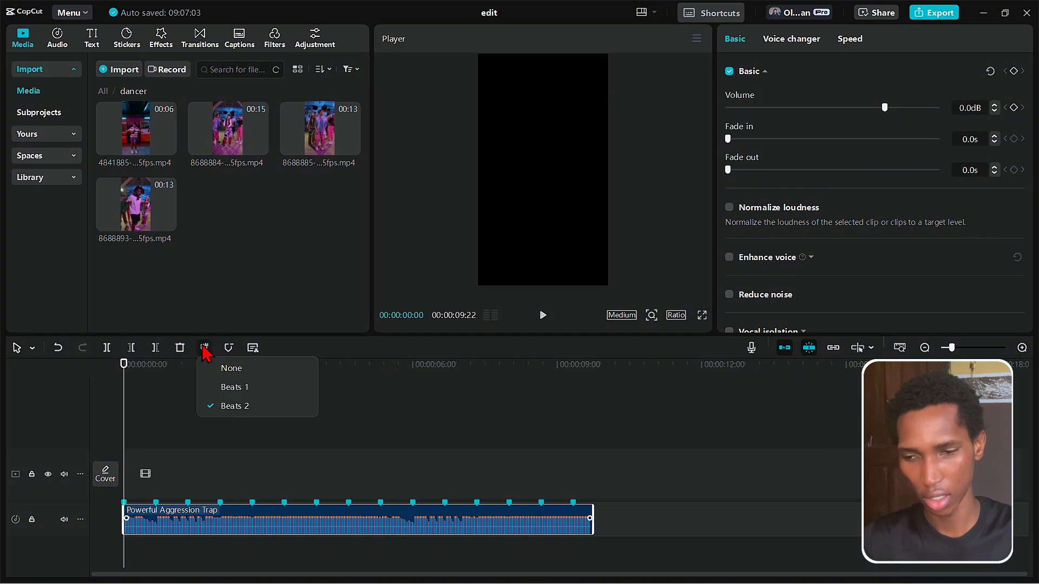
click(254, 367)
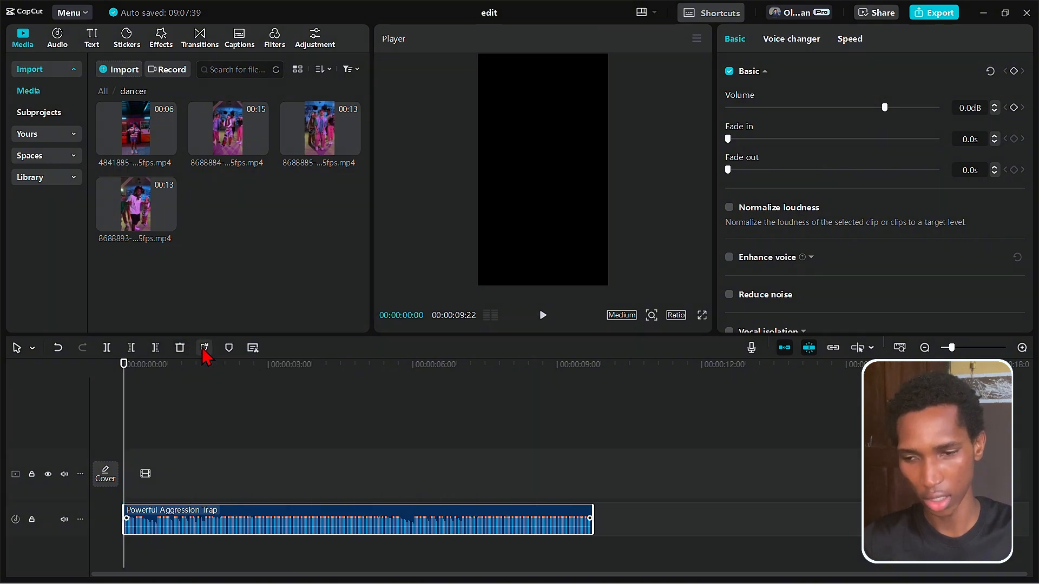
click(204, 349)
click(225, 385)
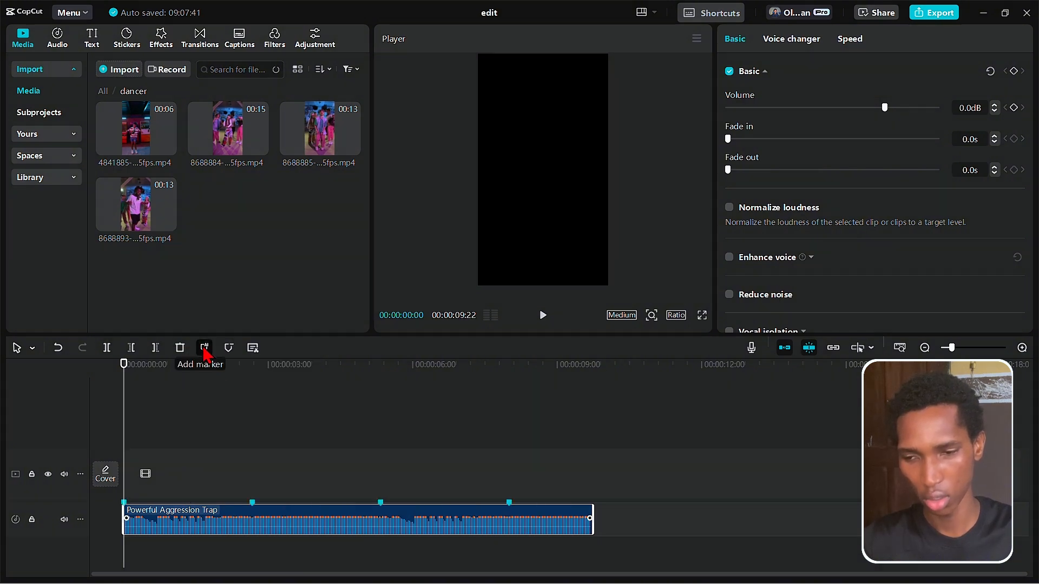
Mark the music clip with Beats 2 again and play it from the start to check the markers.
click(205, 349)
click(231, 403)
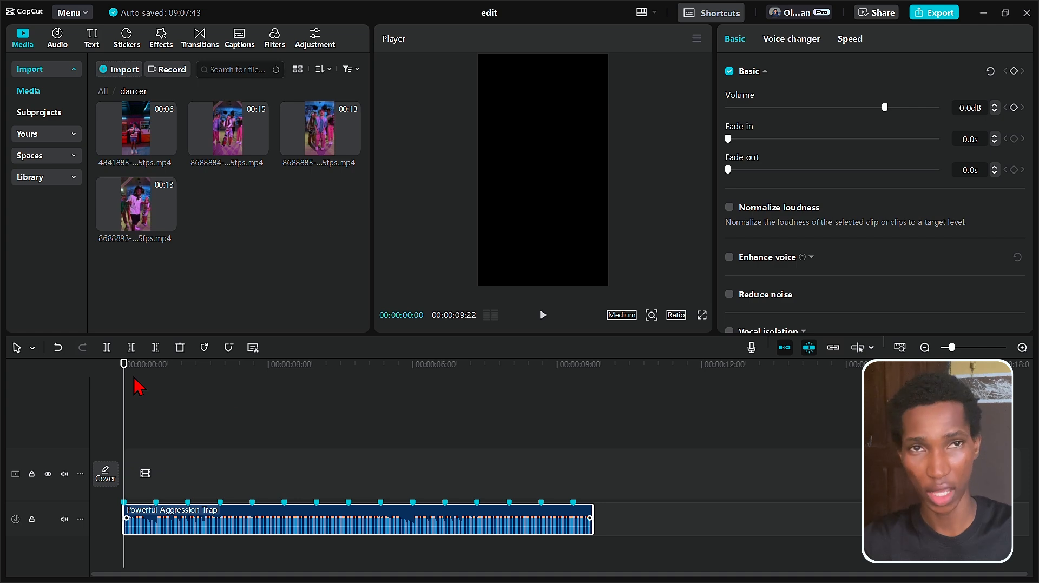
key(space)
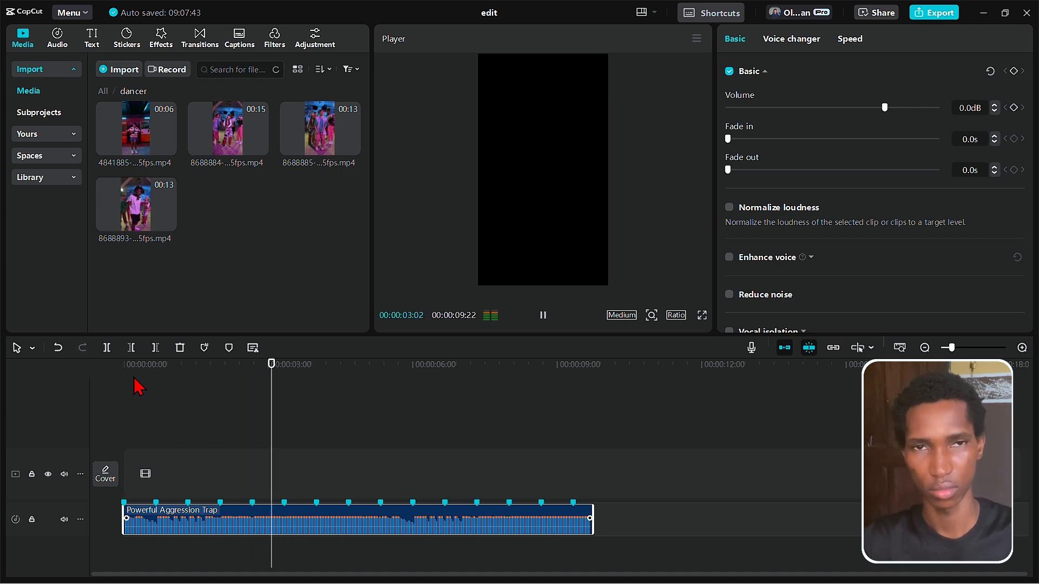
click(194, 386)
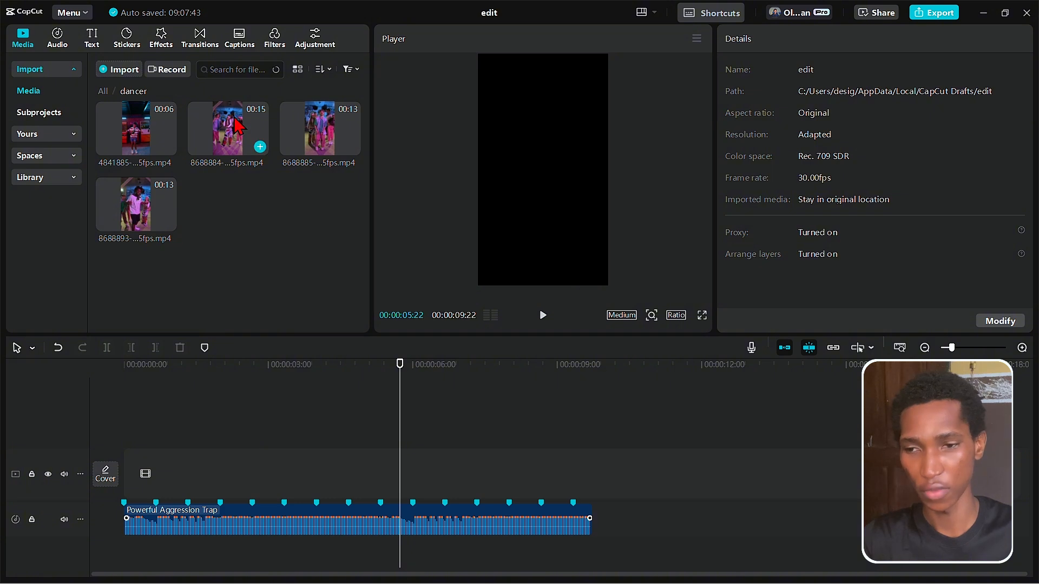
Place the 8688884 dancer video at the start of the main track and cut off its opening up to about 8 seconds.
drag(237, 125, 119, 476)
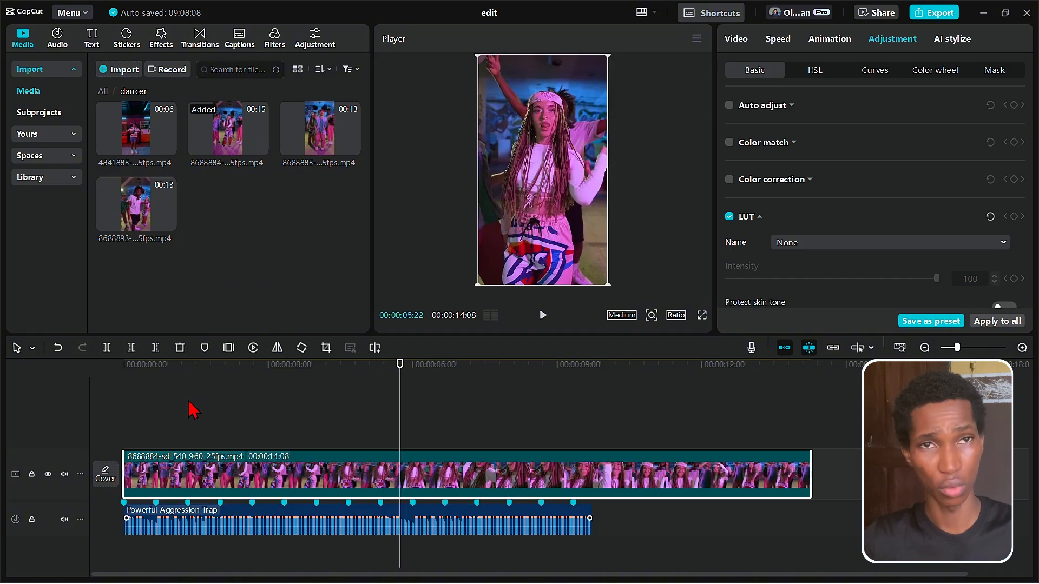
click(283, 374)
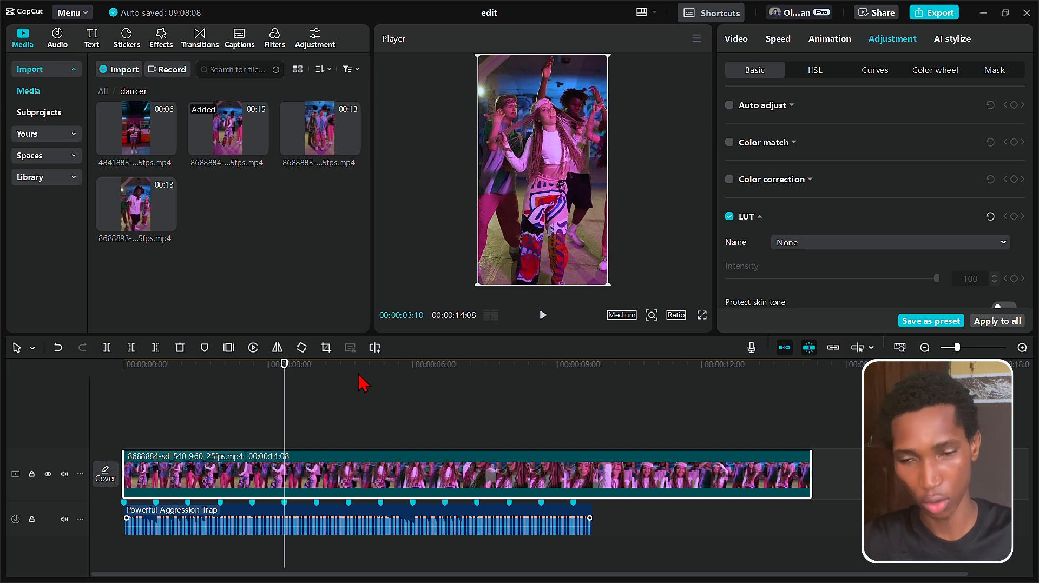
click(399, 368)
key(space)
key(space)
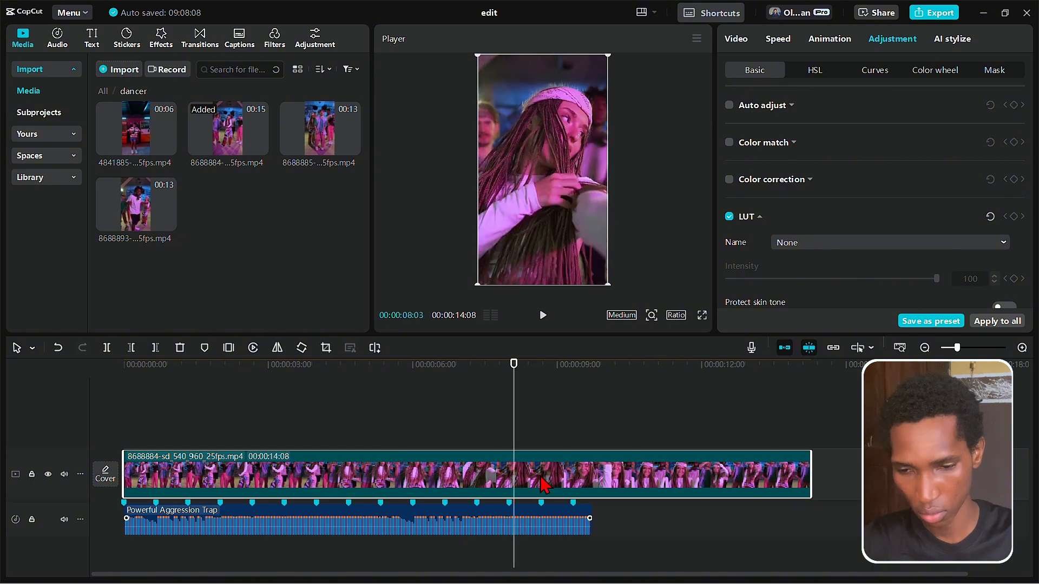
key(q)
Trim the end of the 8688884 clip to the second beat marker on the music.
click(148, 400)
click(156, 466)
key(w)
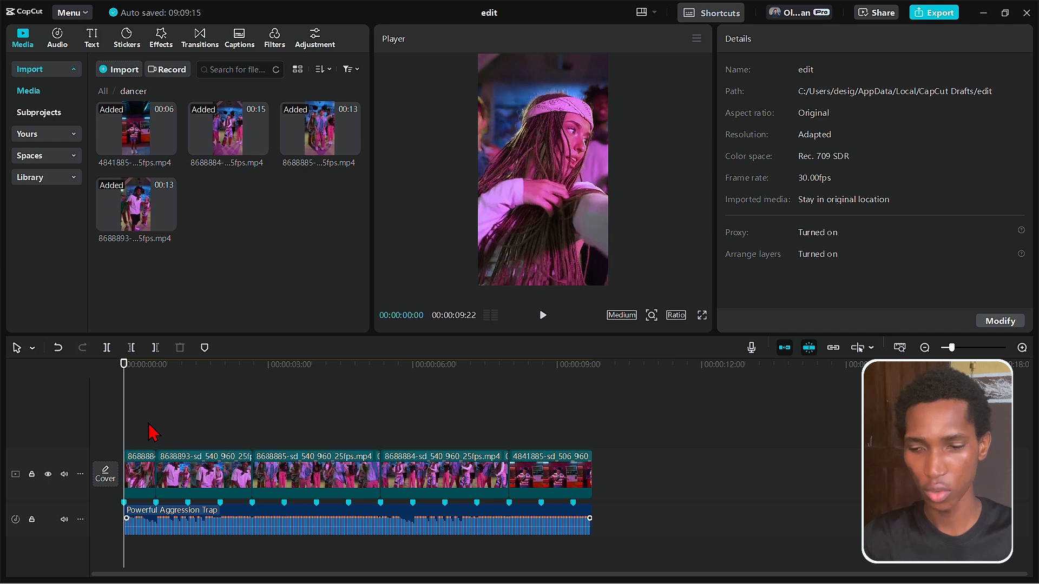
Switch the music clip's markers to Beats 1 for comparison and return them to Beats 2.
click(187, 522)
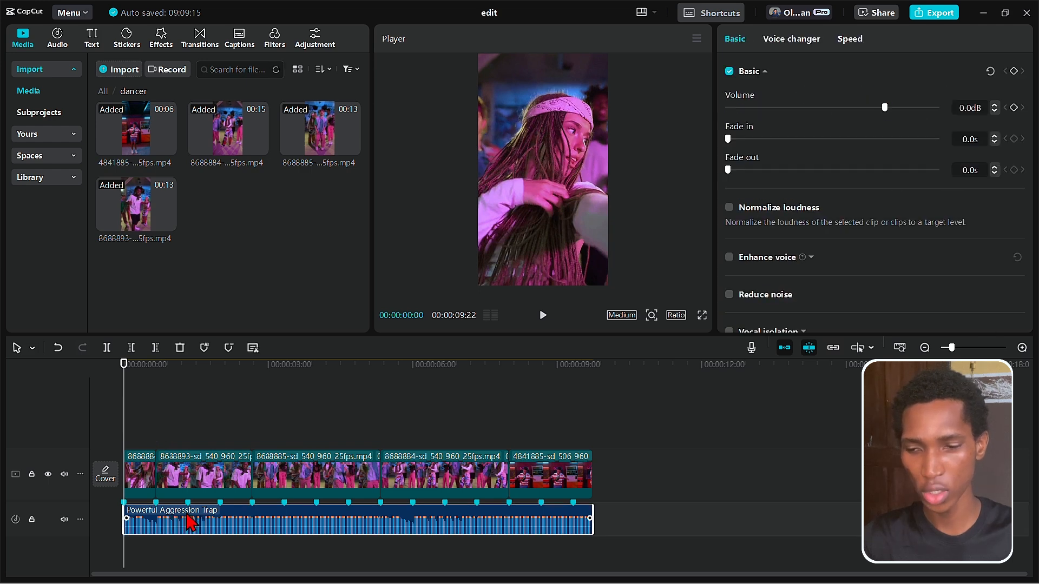
click(204, 348)
click(247, 386)
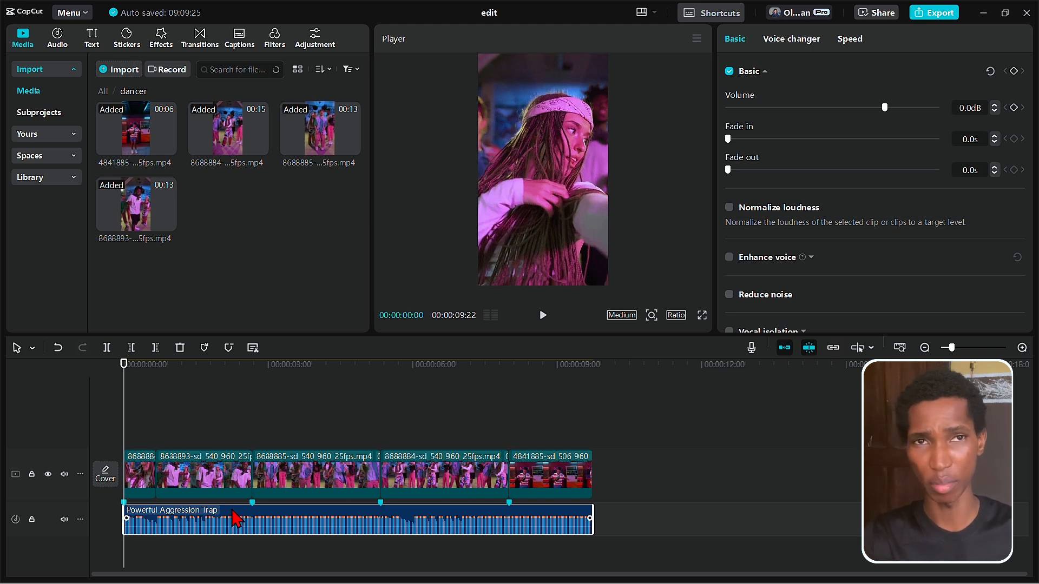
click(204, 347)
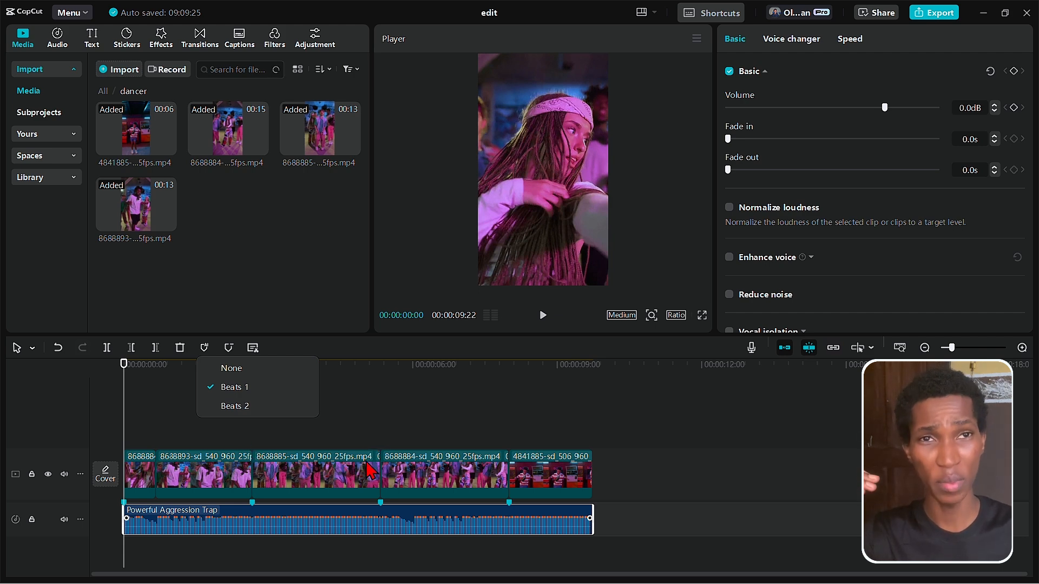
click(292, 527)
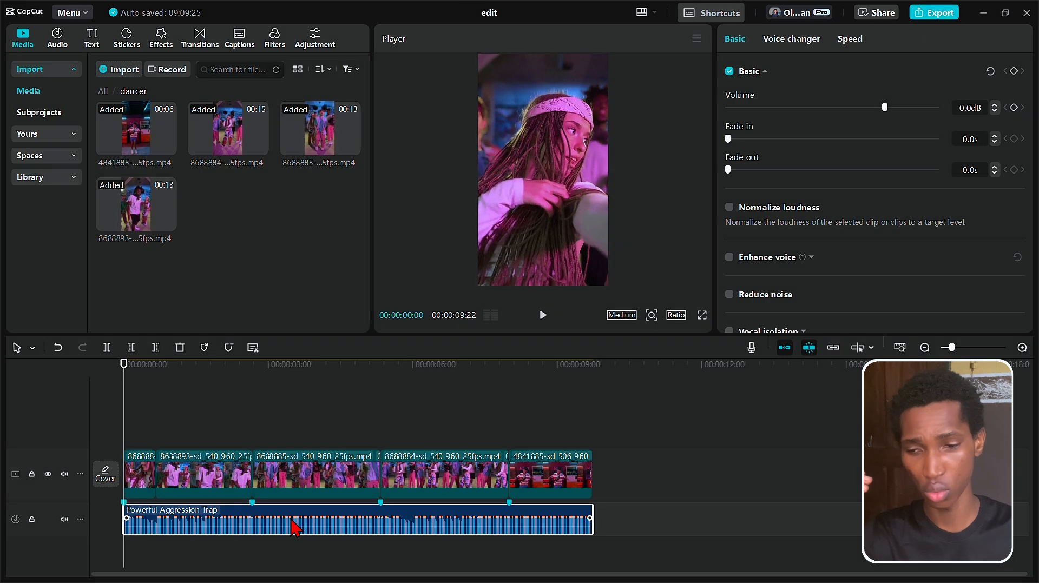
click(204, 347)
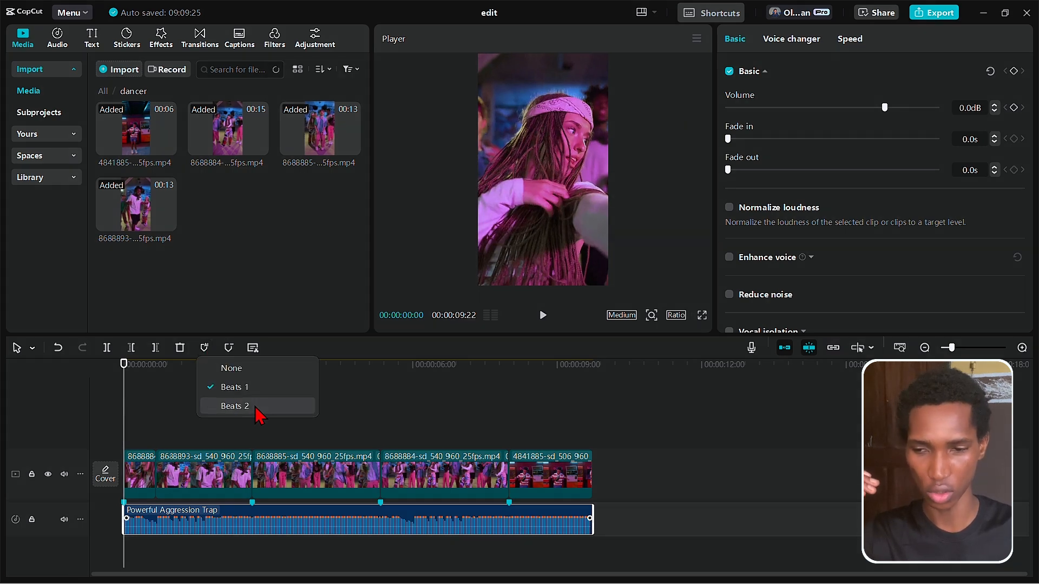
click(258, 403)
Split the 8688893 clip at each of the two beat markers inside it.
click(189, 436)
key(ctrl+b)
click(215, 398)
drag(216, 398, 220, 401)
key(ctrl+b)
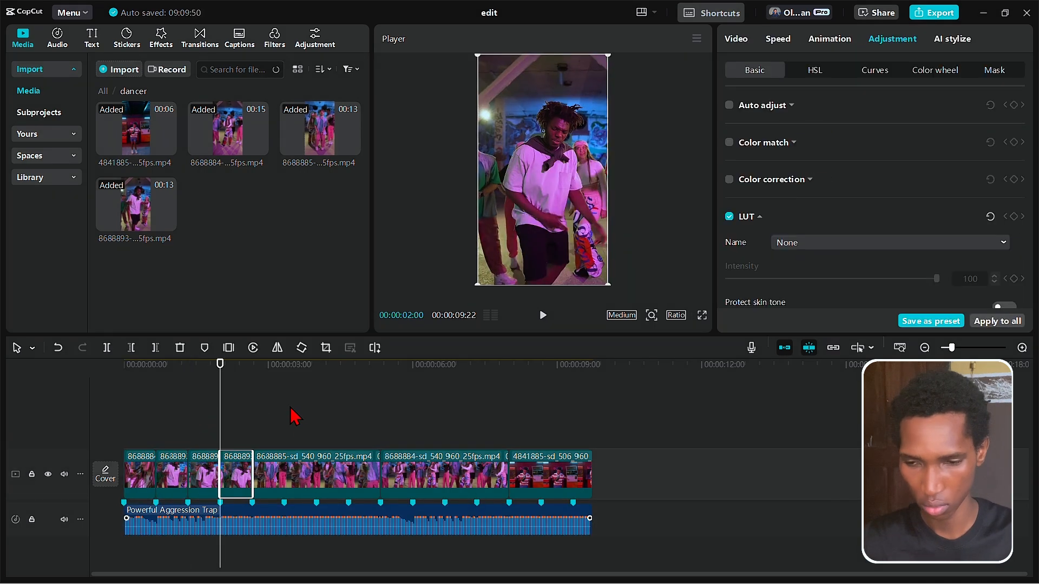
Split the 8688885 clip at each of the three beat markers inside it.
click(284, 412)
key(ctrl+b)
drag(309, 414, 316, 412)
key(ctrl+b)
click(348, 414)
key(ctrl+b)
Split the longer 8688884 clip in the second half of the timeline at each of its three inner beat markers.
click(413, 416)
key(ctrl+b)
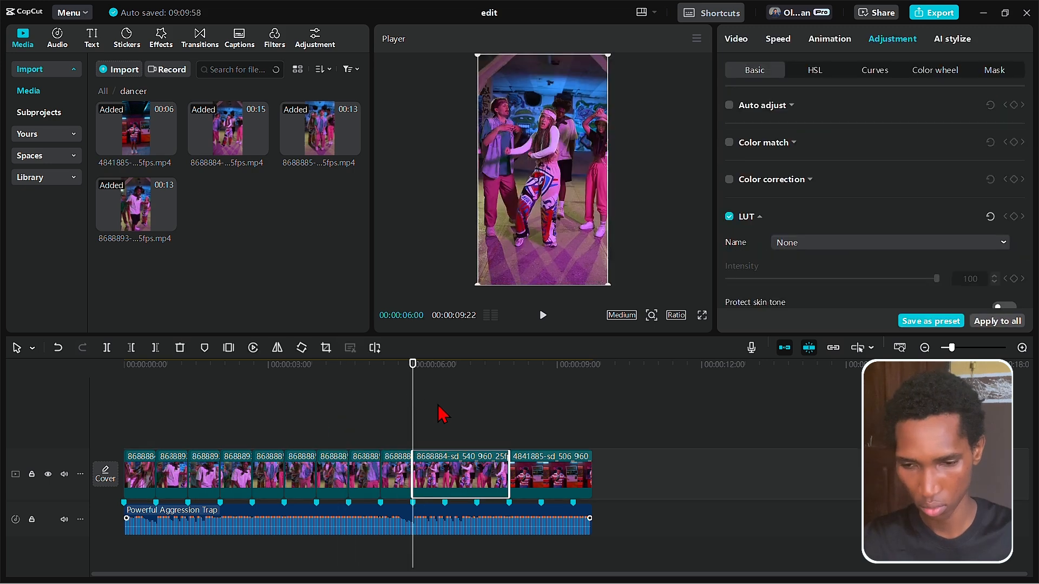
click(445, 427)
key(ctrl+b)
click(476, 441)
key(ctrl+b)
Examine the split segments one by one from the start and scrub the timeline to check their cuts against the beat markers.
click(50, 423)
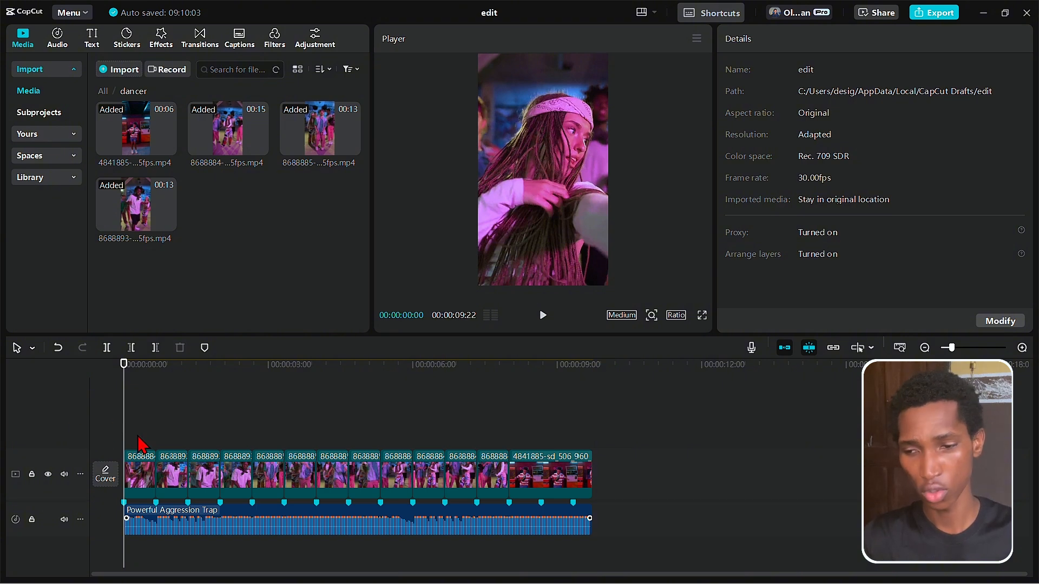
click(137, 470)
click(183, 479)
click(208, 482)
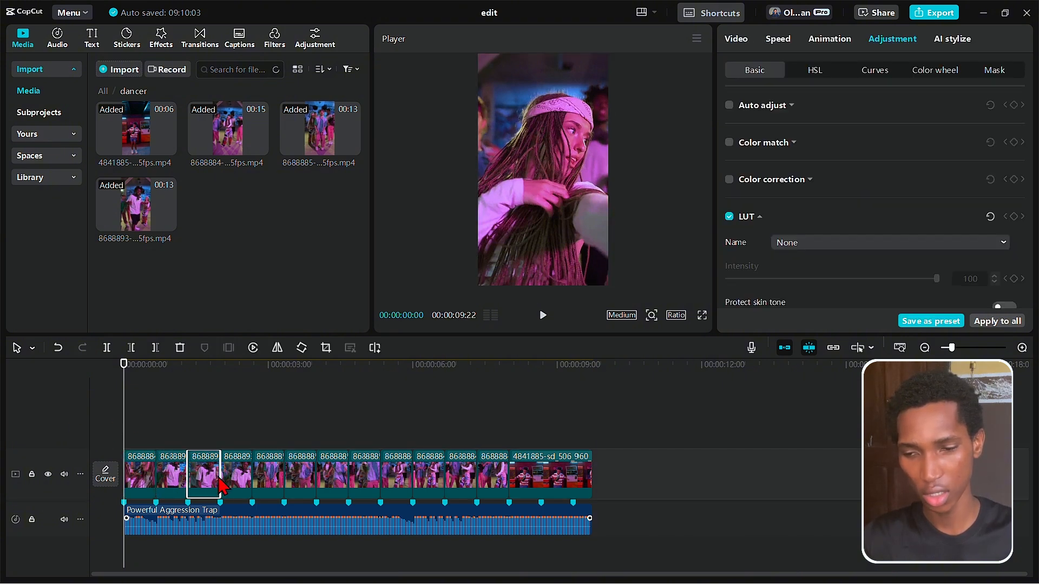
click(234, 484)
click(269, 472)
click(305, 473)
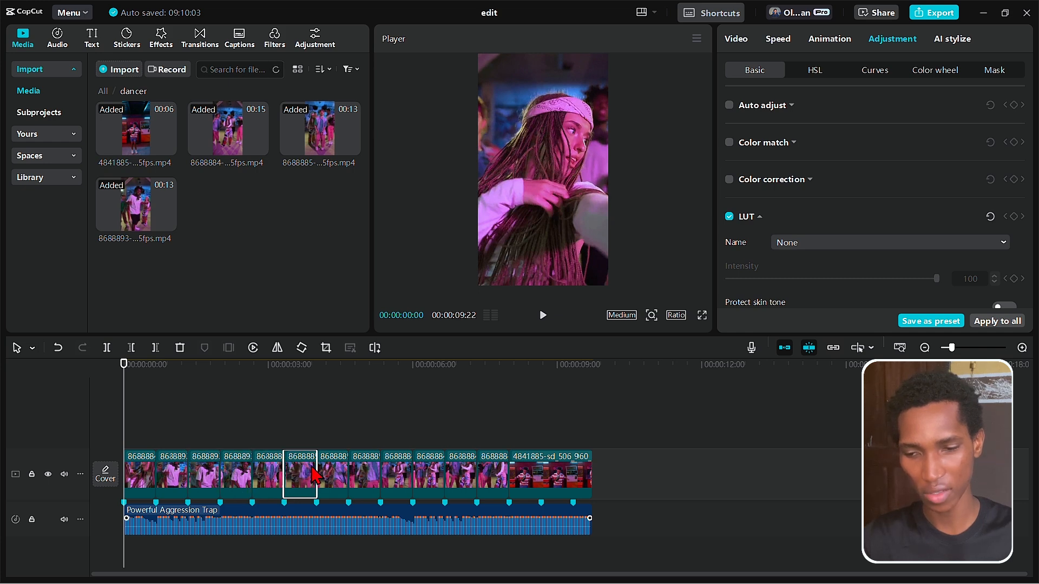
click(335, 472)
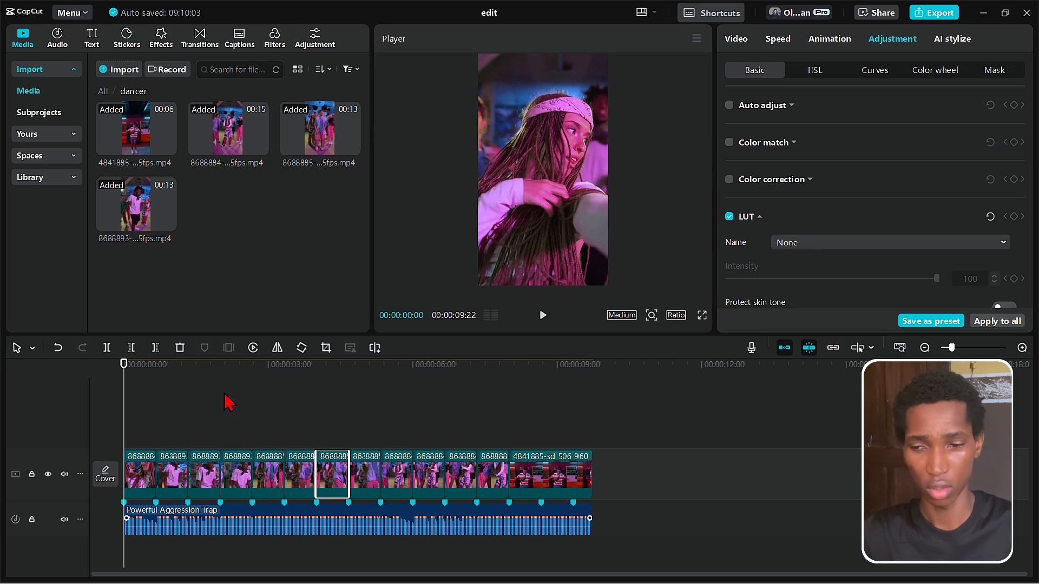
drag(227, 403, 340, 394)
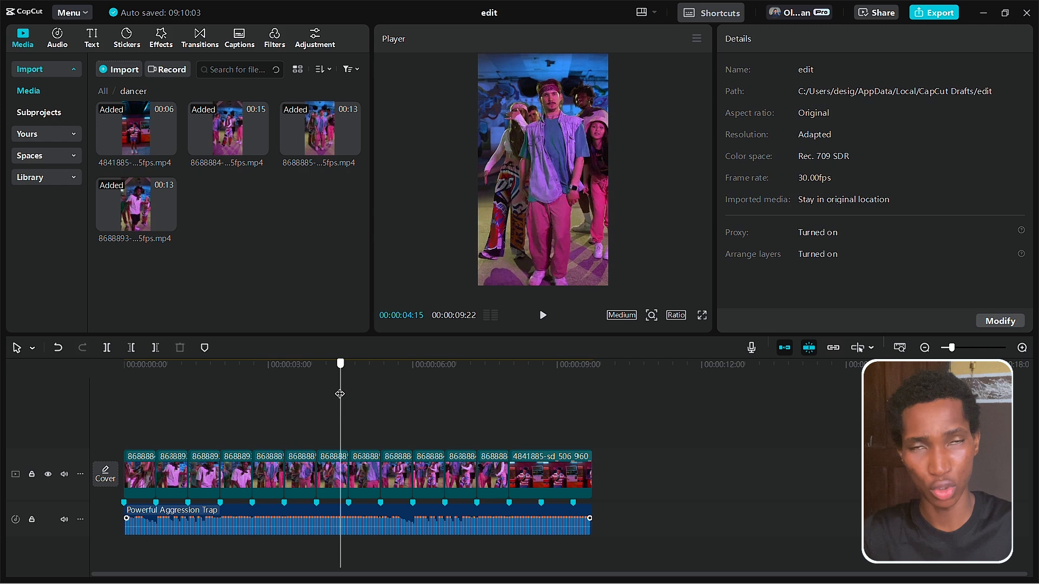
click(155, 407)
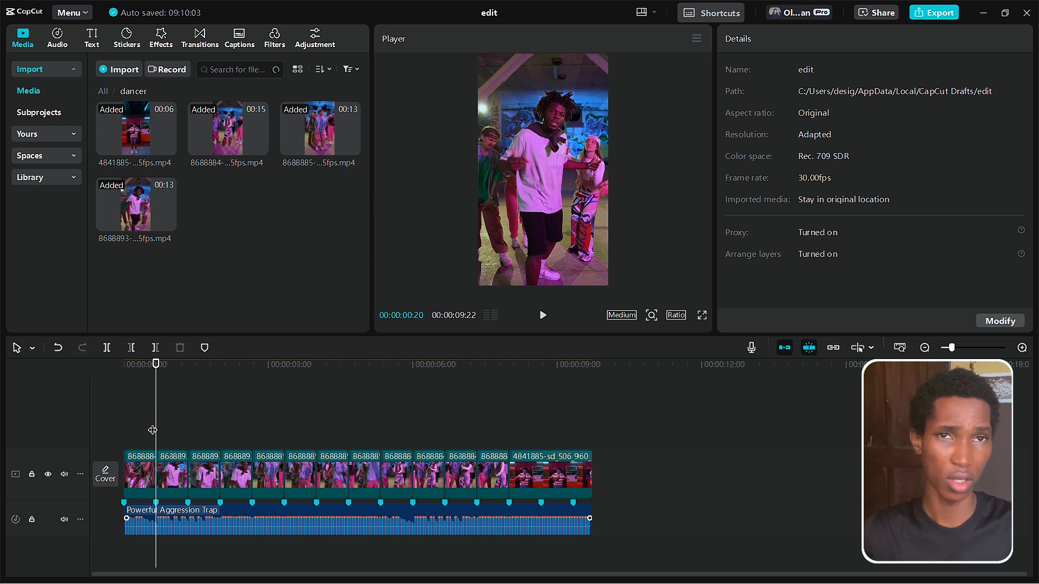
click(142, 397)
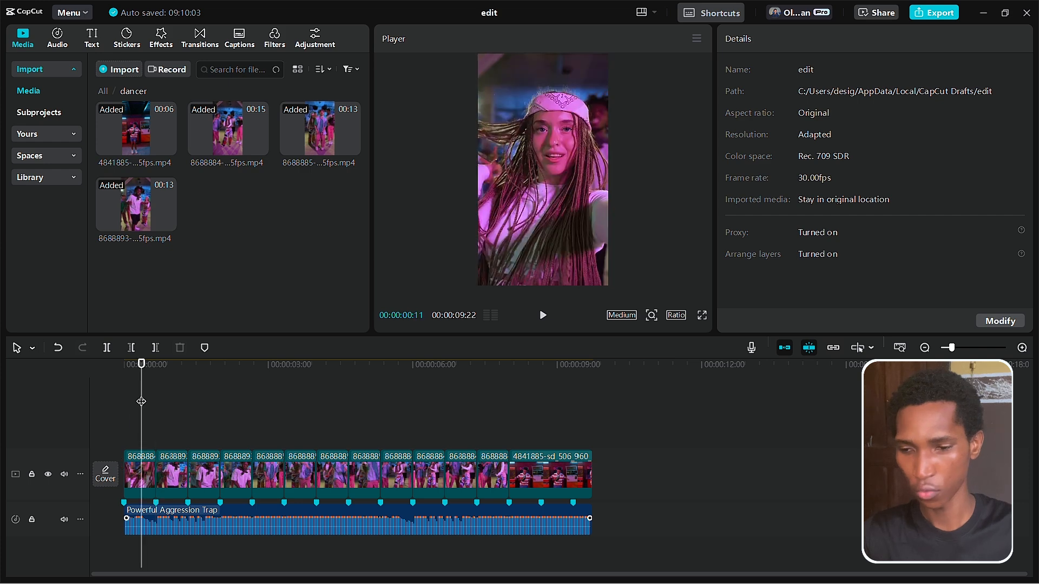
drag(141, 402, 78, 422)
click(149, 405)
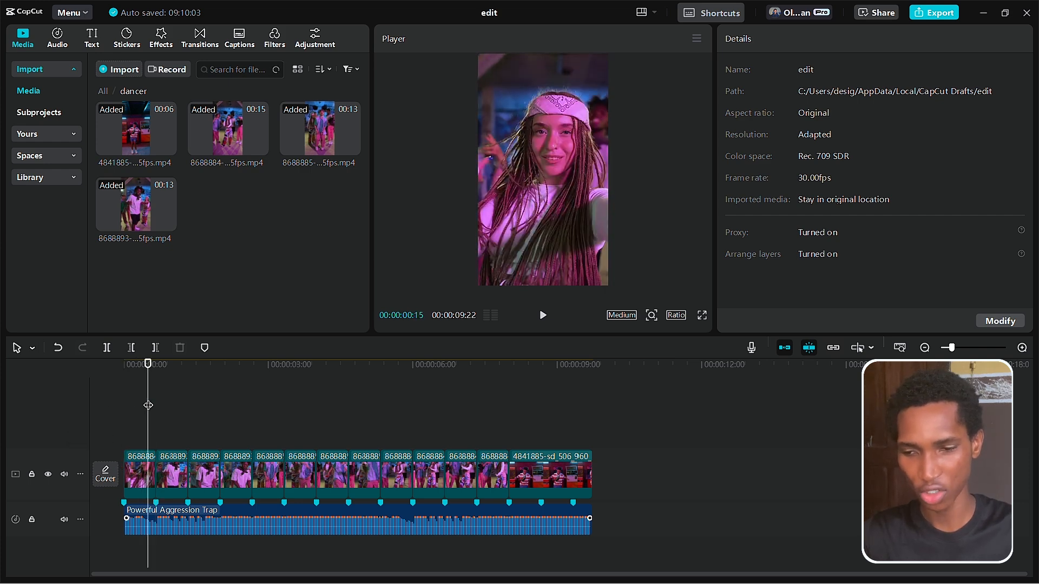
Play the video from the start to review how the cuts follow the music's beats.
drag(148, 405, 59, 429)
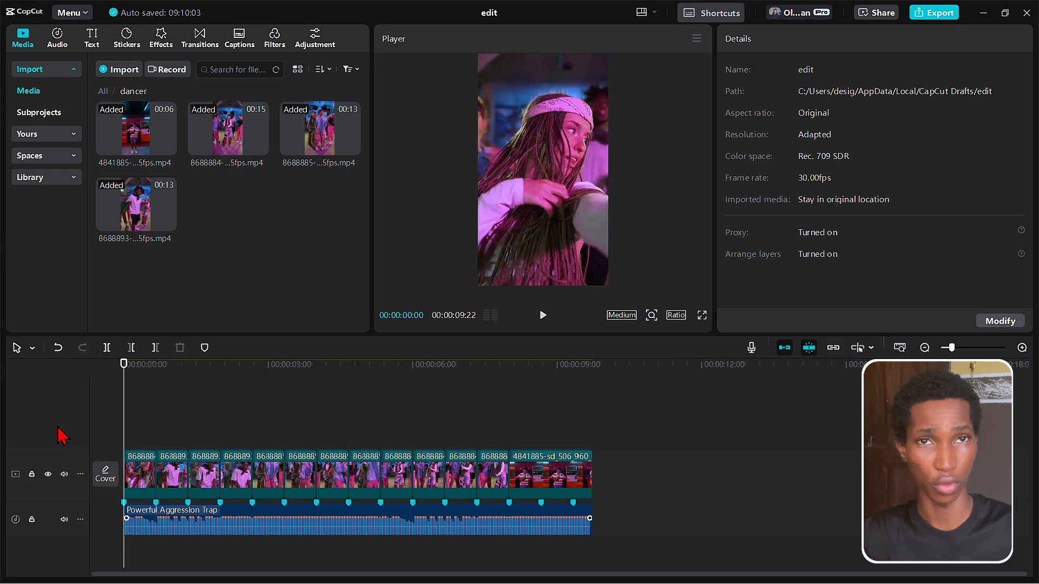
key(space)
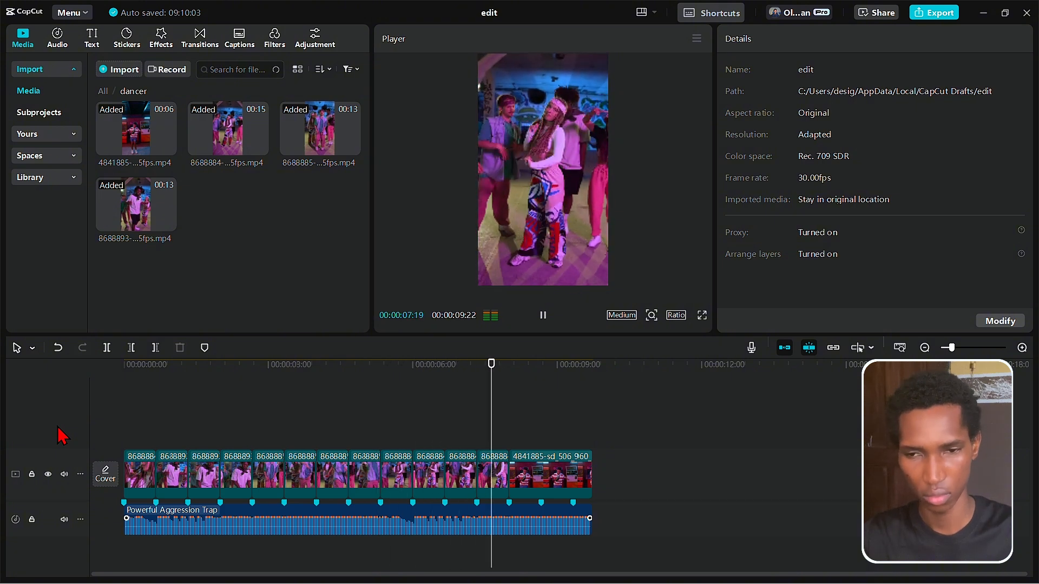
key(space)
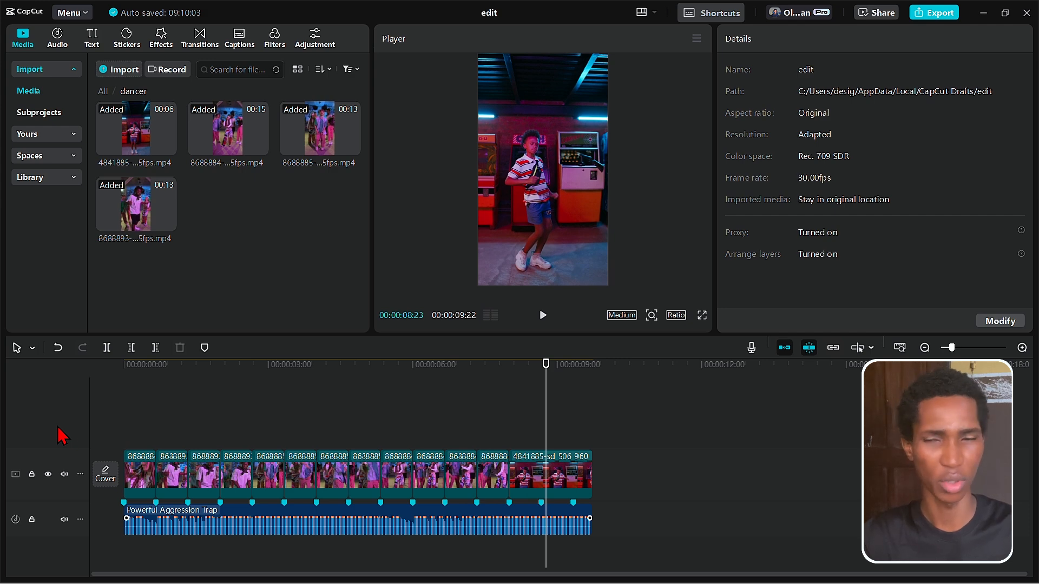
Apply the Zoom 1 entrance animation to the first segment of the video.
click(151, 414)
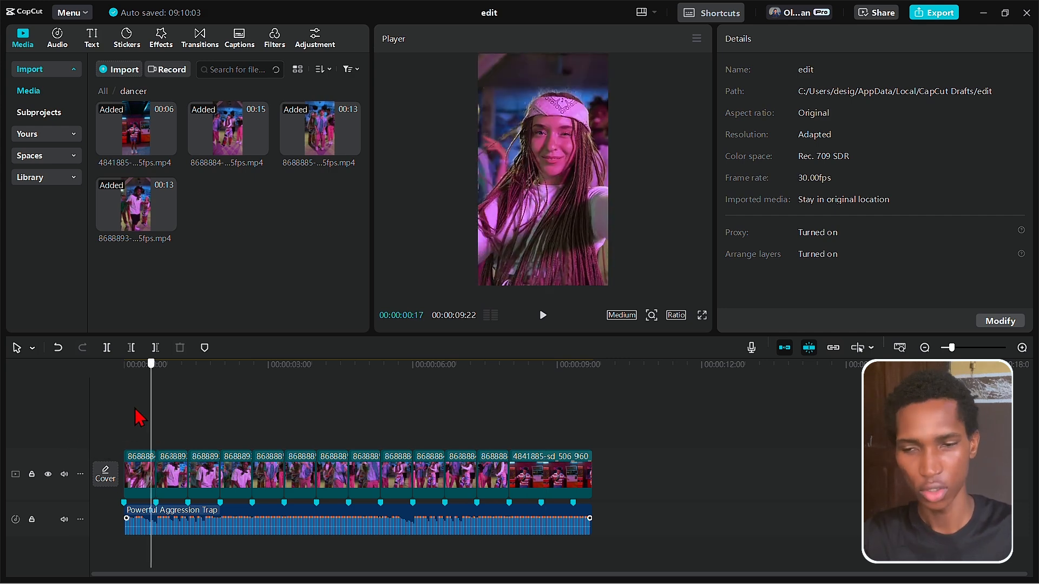
drag(135, 409, 7, 414)
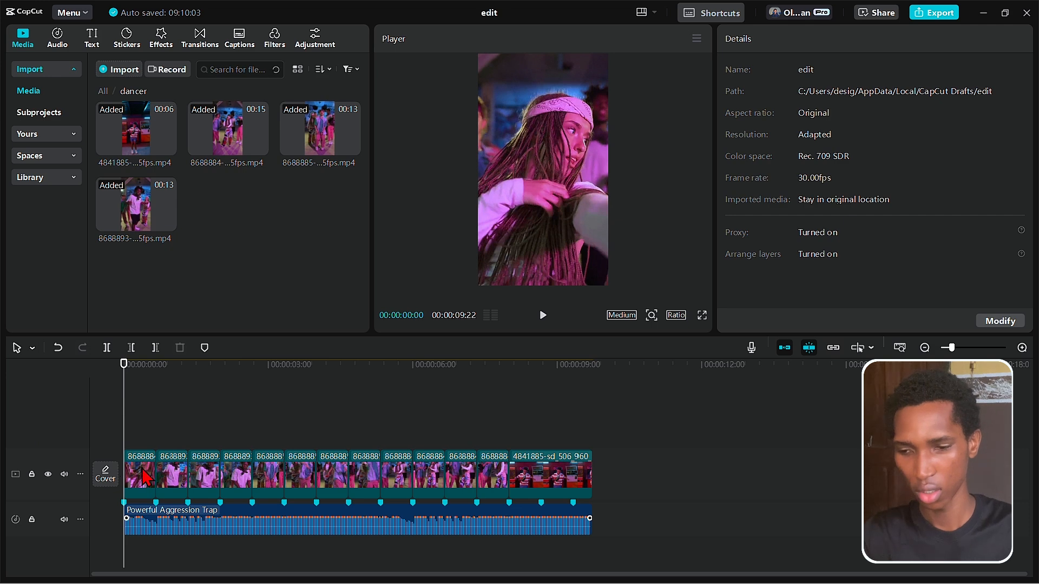
click(146, 477)
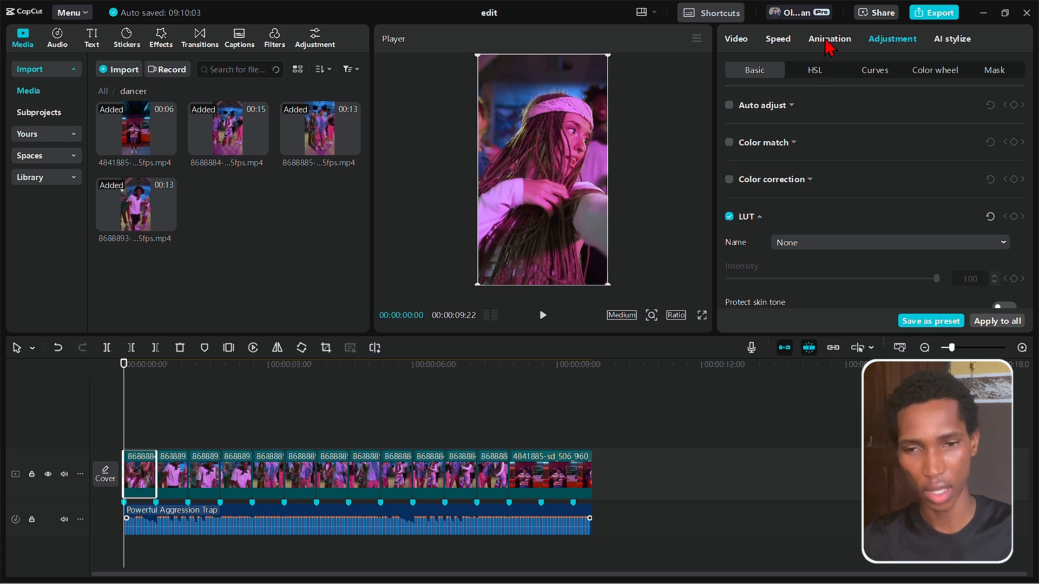
click(826, 41)
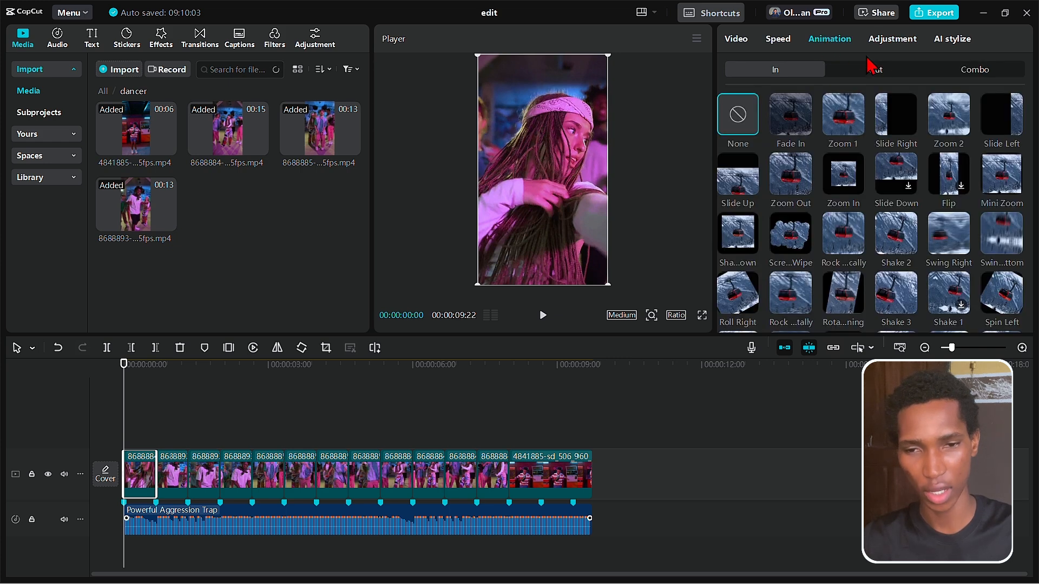
click(851, 128)
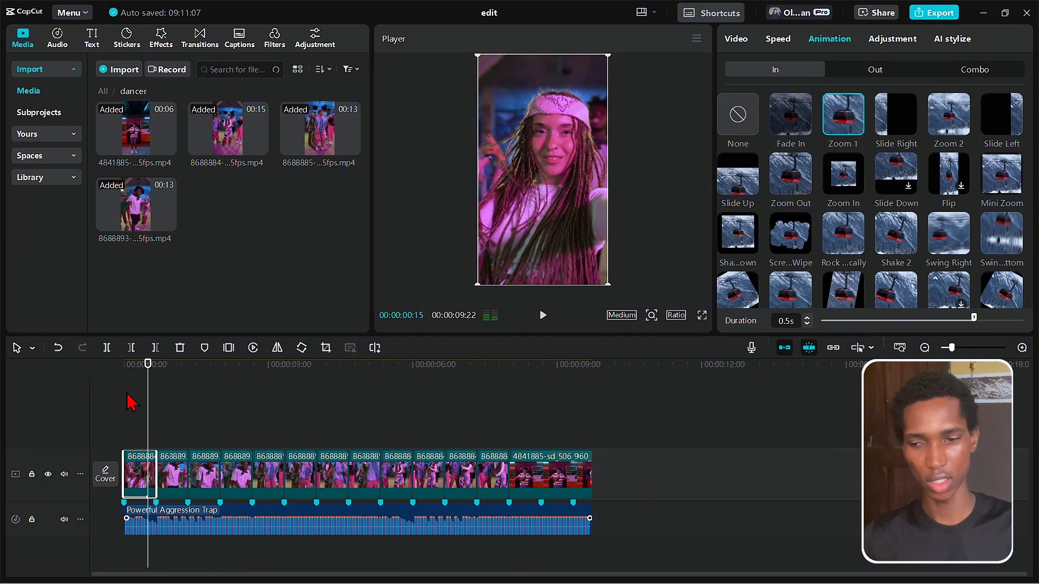
Bring up the Glitch transitions and set the music track's automatic beat markers to Beats 1.
click(169, 419)
click(201, 39)
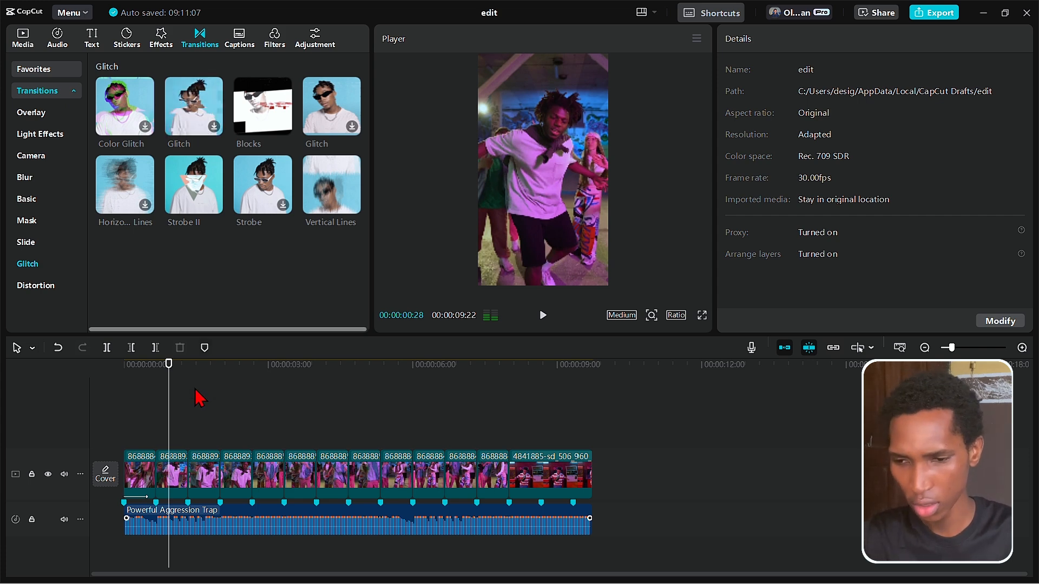
click(192, 528)
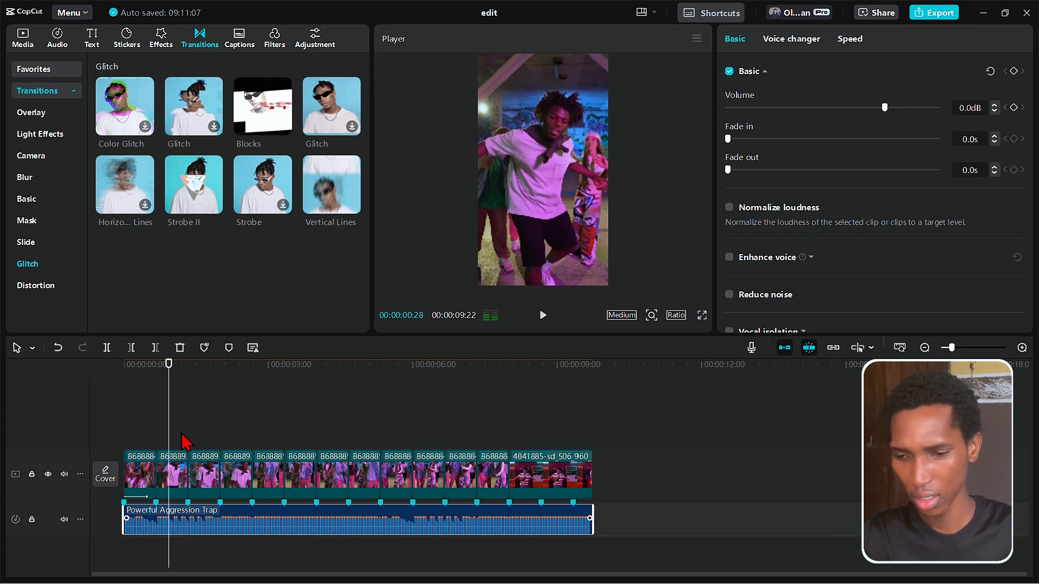
click(206, 348)
click(236, 388)
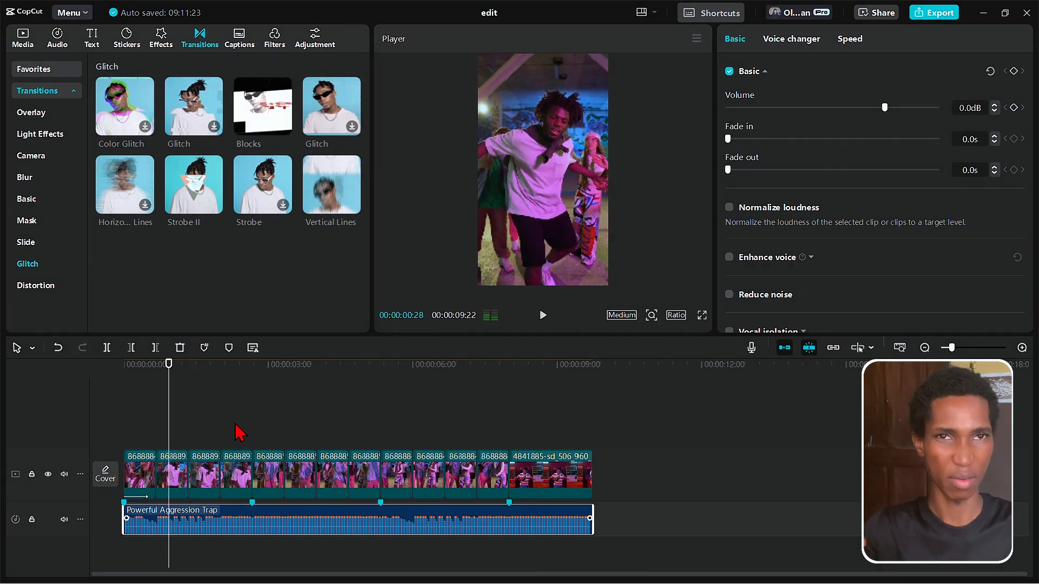
Add the Blocks transition at the three cuts that line up with the music's inner beat markers.
mouse_move(264, 114)
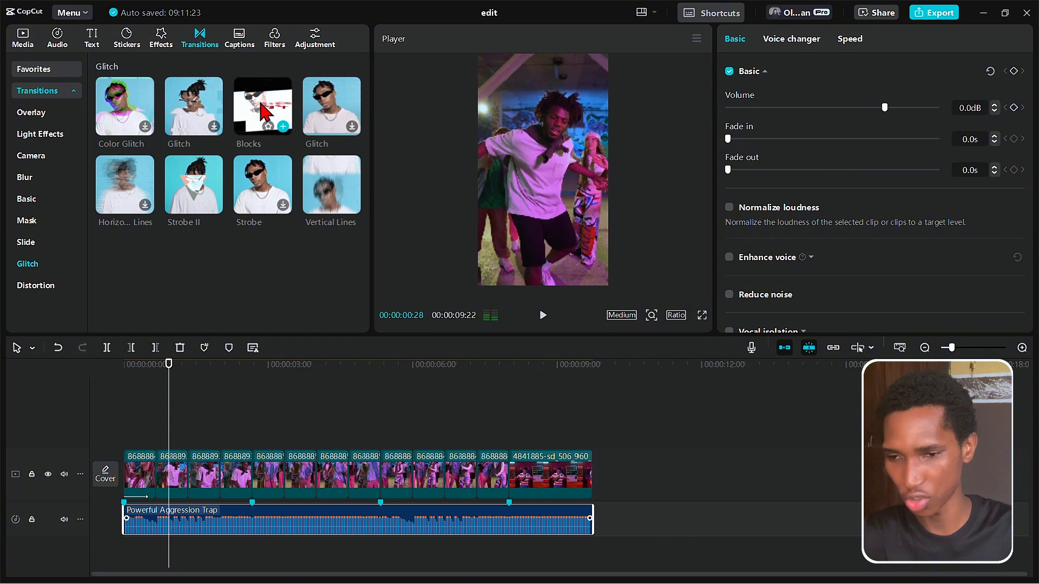
drag(263, 113, 252, 473)
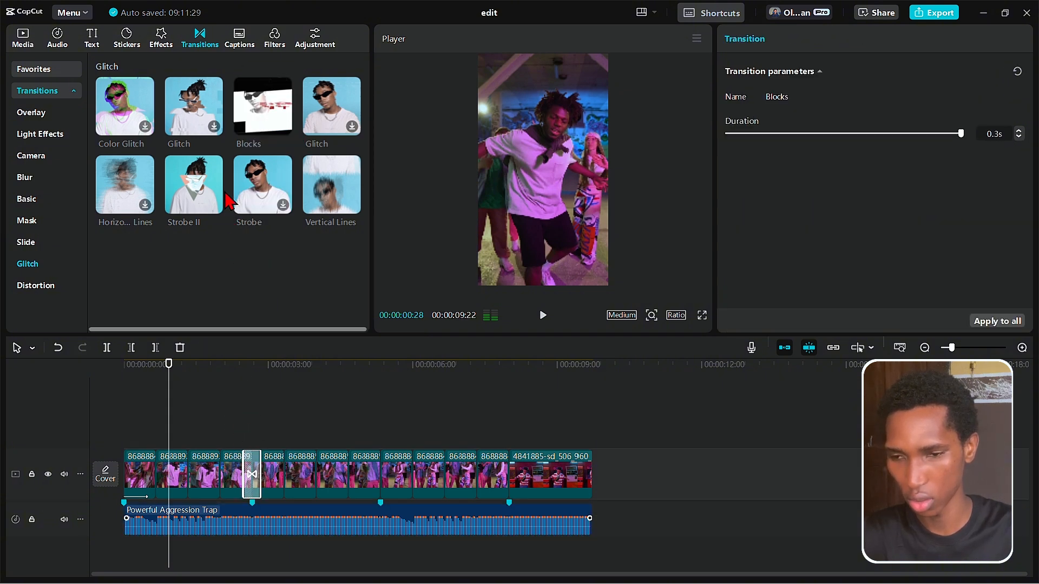
drag(271, 130, 380, 474)
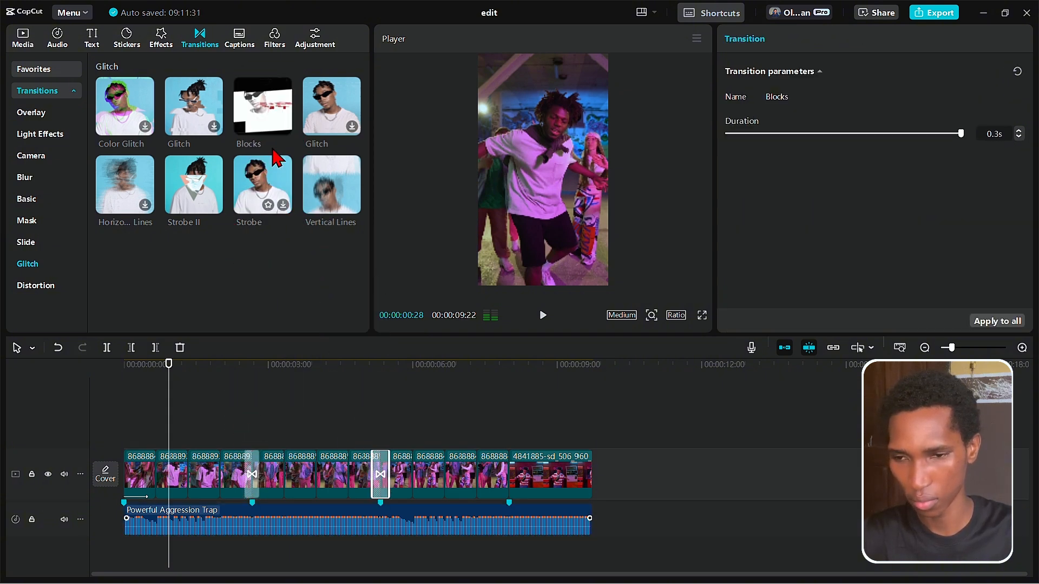
drag(270, 127, 508, 474)
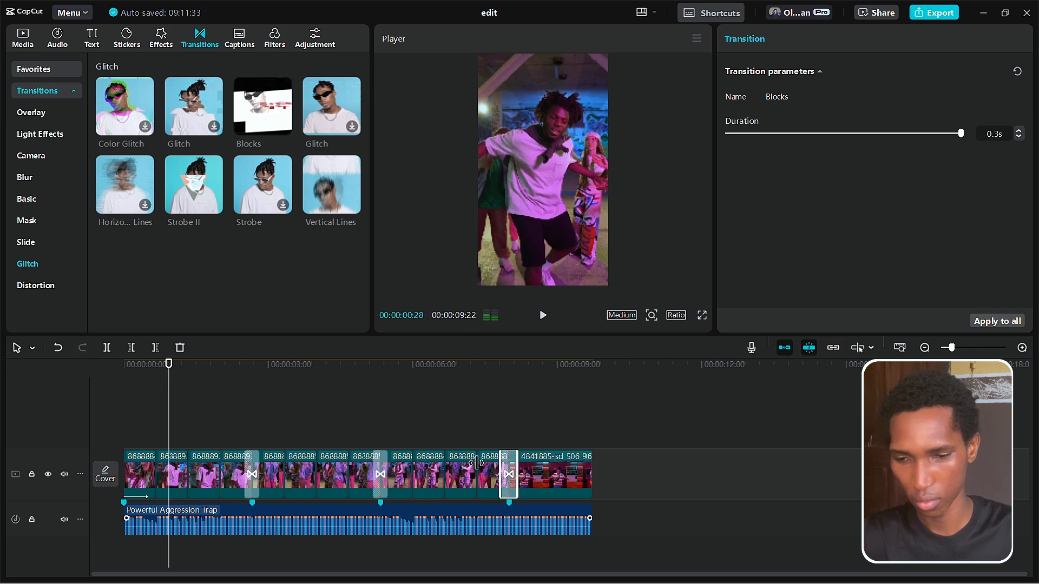
Play the video from the start to review the opening animation and the Blocks transitions.
click(212, 407)
drag(212, 407, 9, 436)
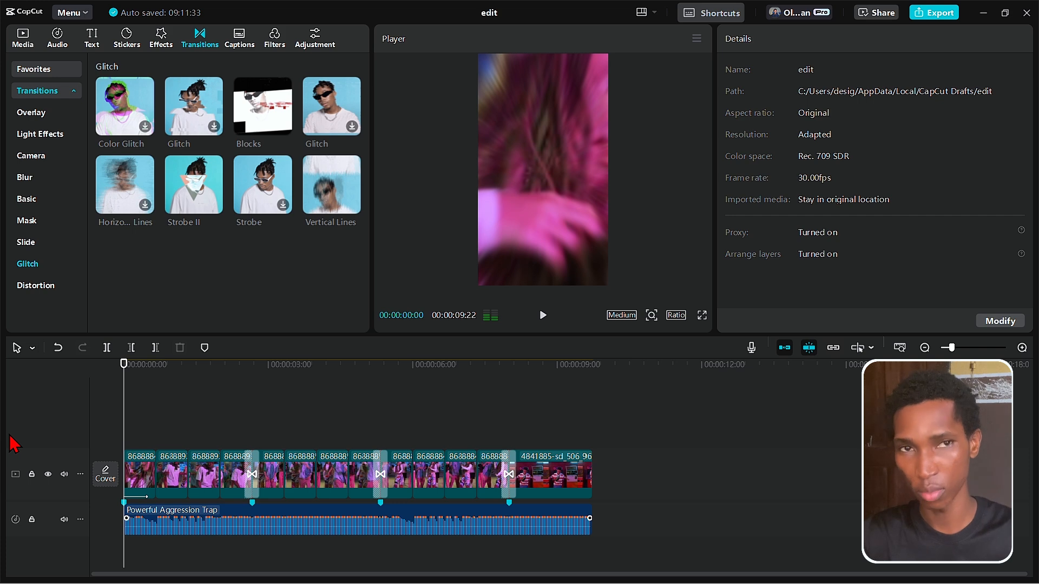
key(space)
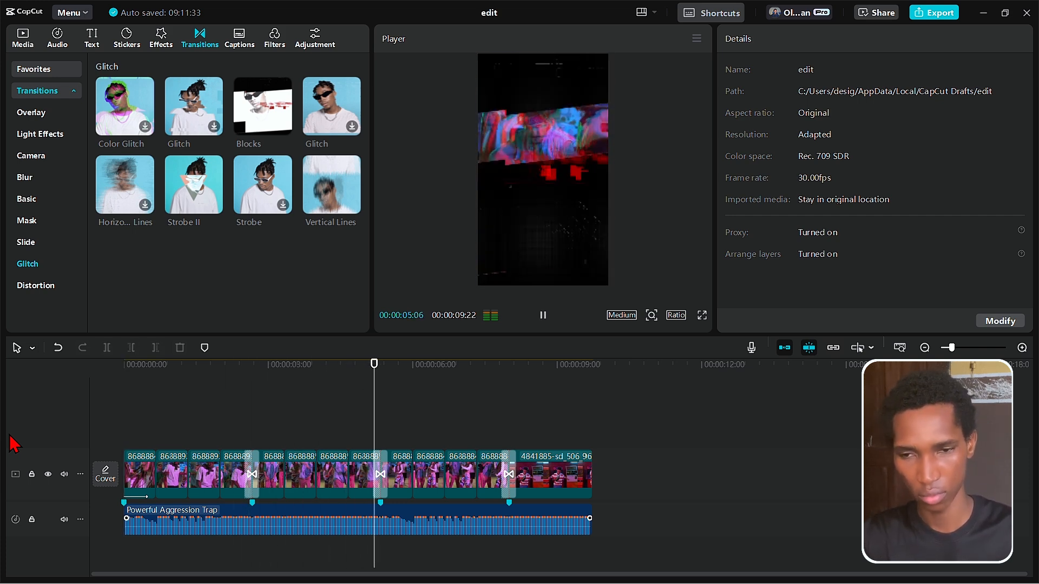
key(space)
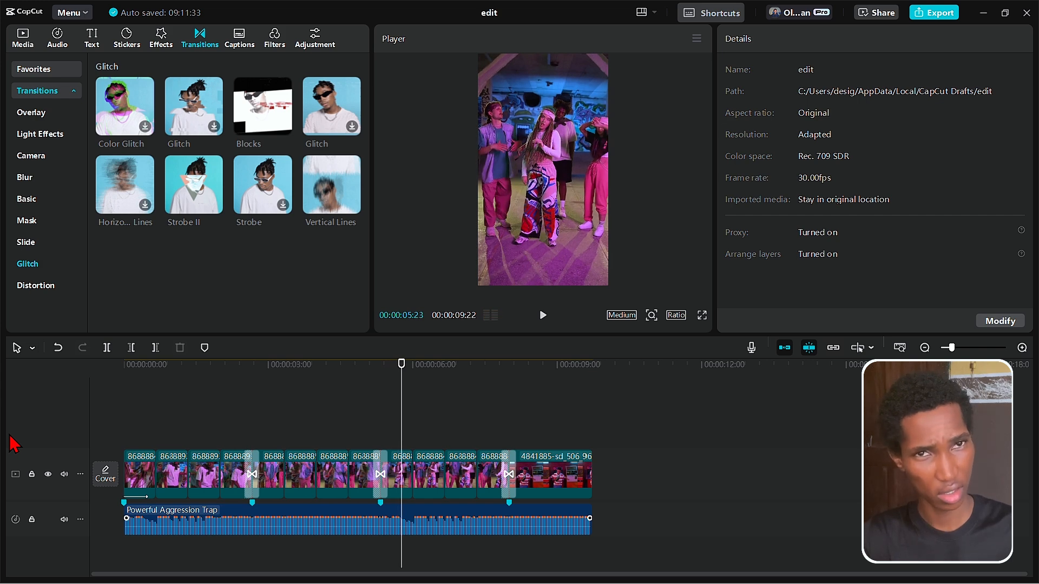
Replay the opening to check the cut between the first and second segments.
click(156, 382)
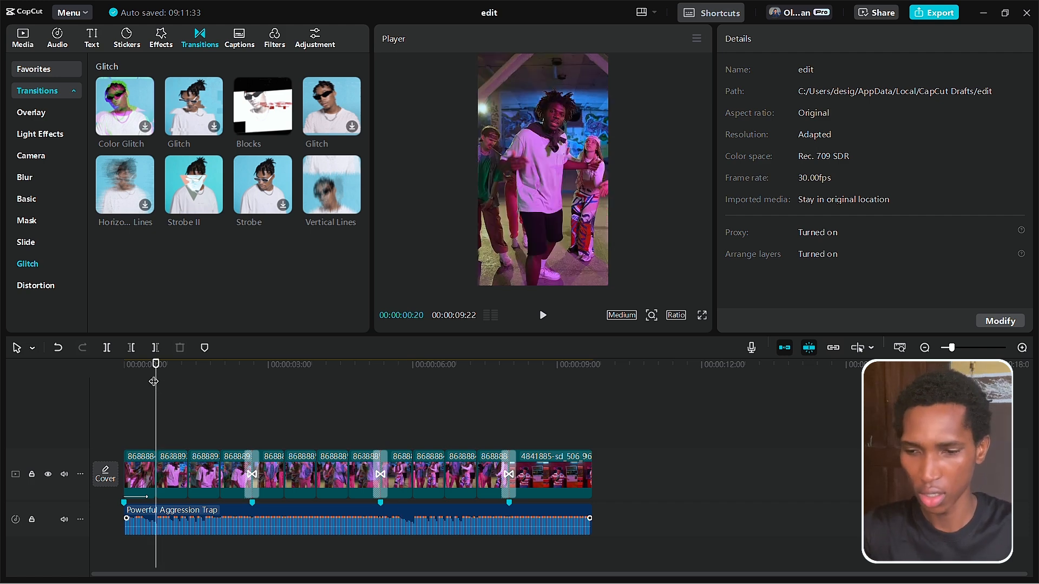
drag(154, 382, 49, 417)
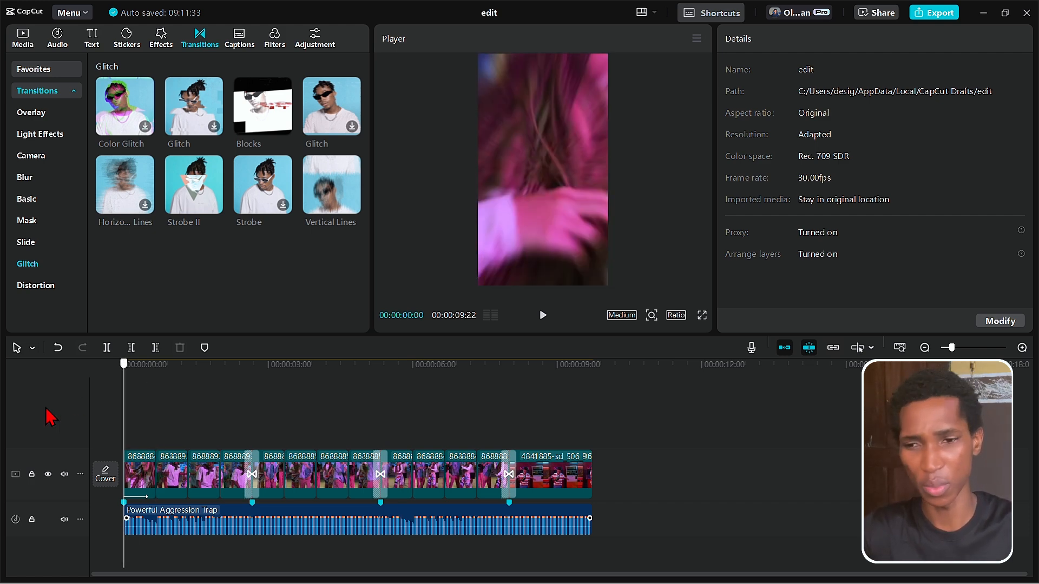
key(space)
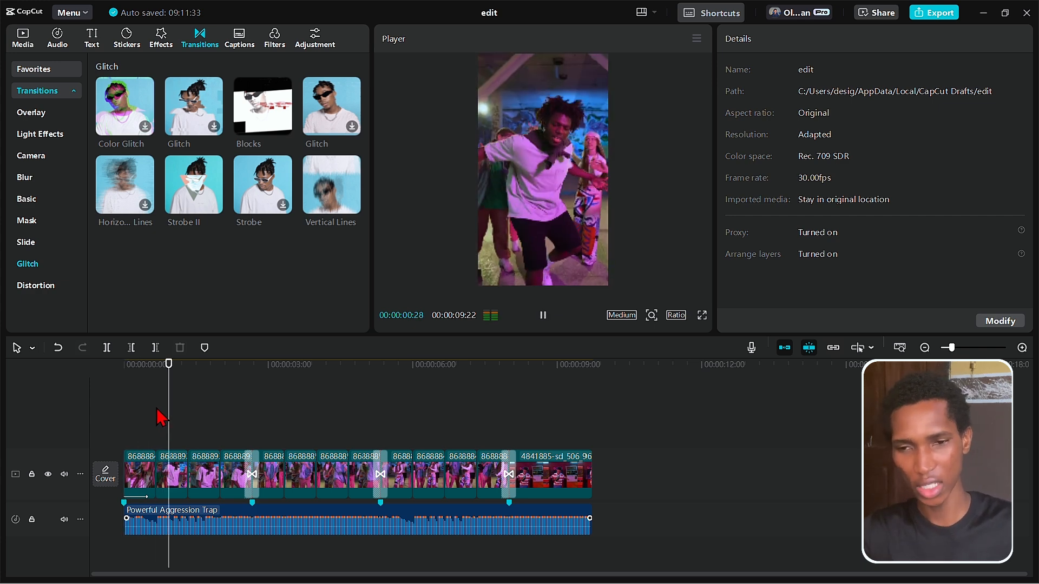
key(space)
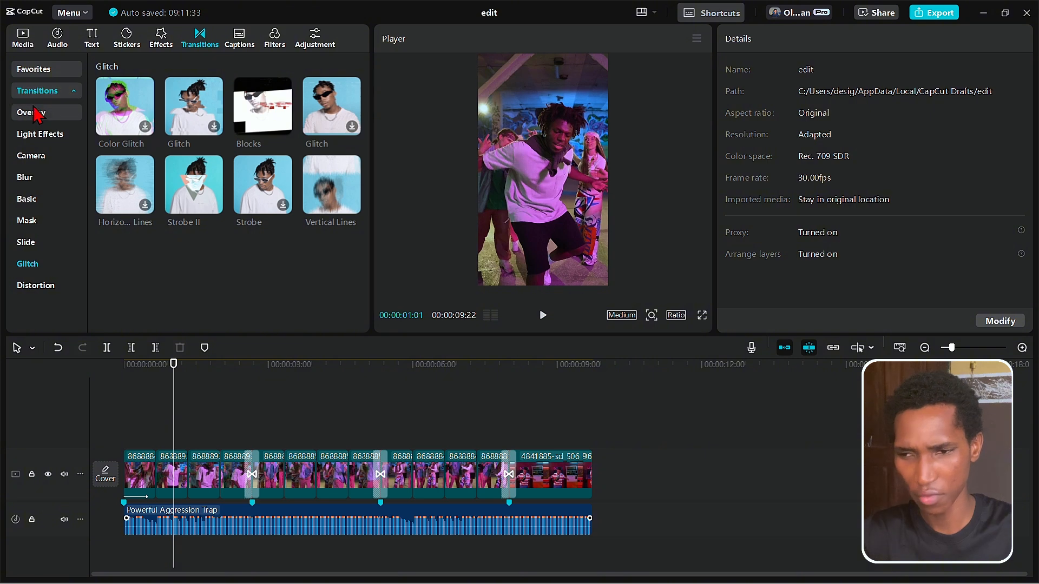
Add a transition from the favorites at the cut between the first and second segments and preview it from the start.
click(56, 72)
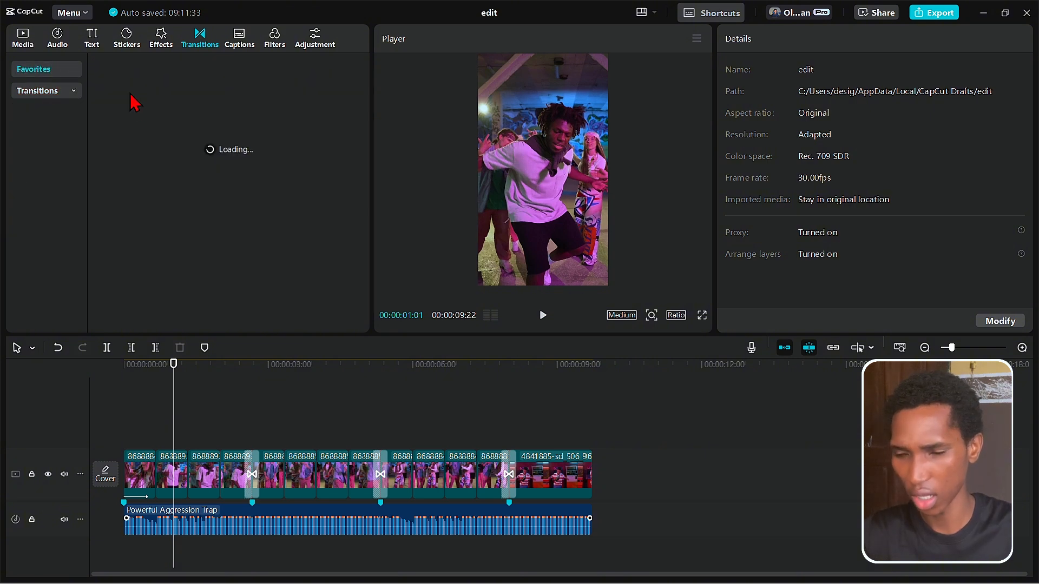
drag(194, 160, 149, 475)
click(66, 430)
key(space)
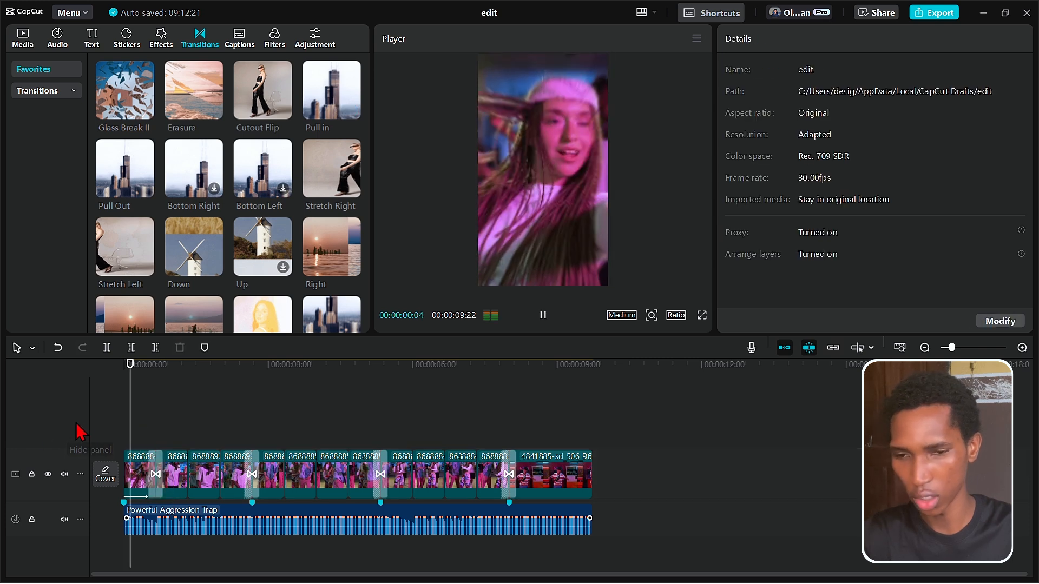
key(space)
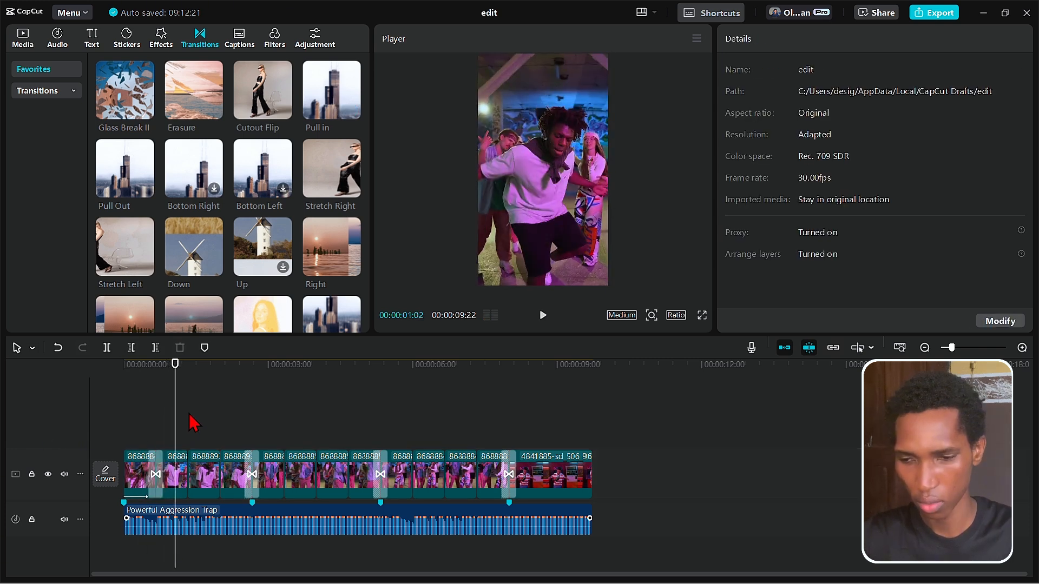
Set the music track's automatic beat markers to Beats 2 and go to the start of the third segment.
click(202, 514)
click(204, 347)
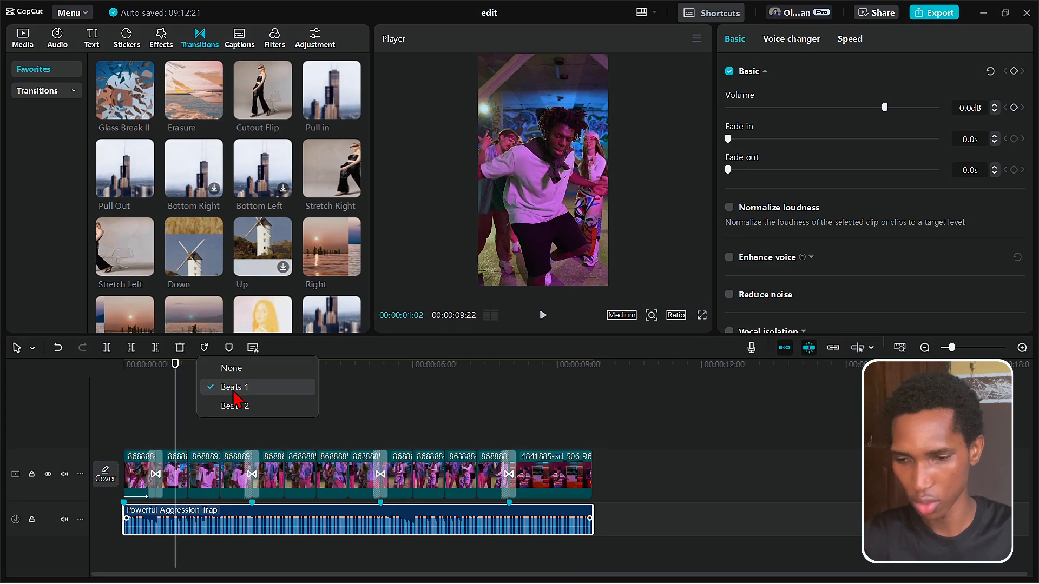
click(234, 405)
click(184, 428)
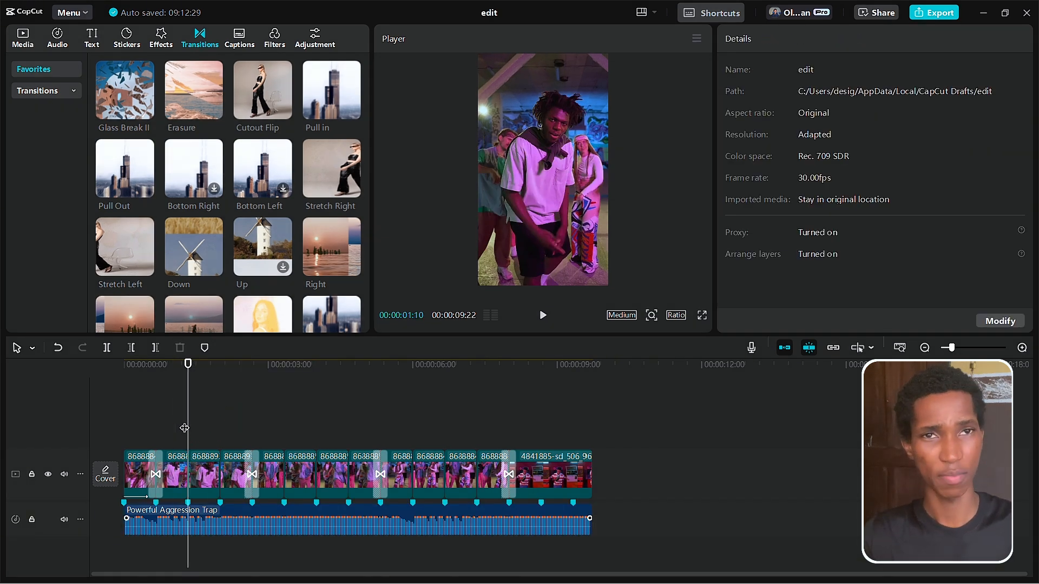
Enlarge the third segment to a scale of 130% and play that part to check the punch-in.
click(205, 475)
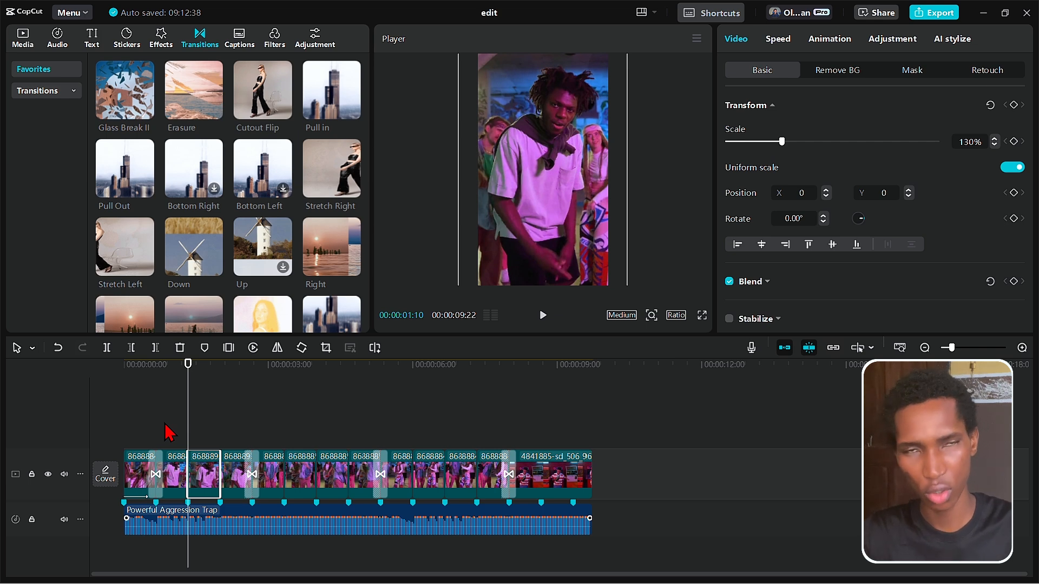
click(174, 410)
key(space)
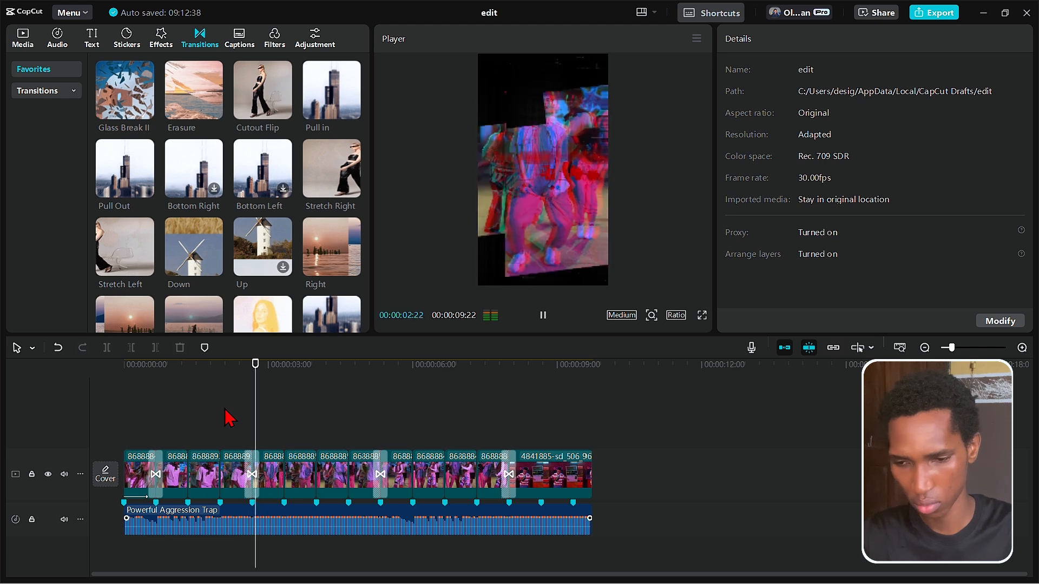
key(space)
Scale the sixth segment to 130%, shift it horizontally to X -263 and preview the framing.
click(300, 473)
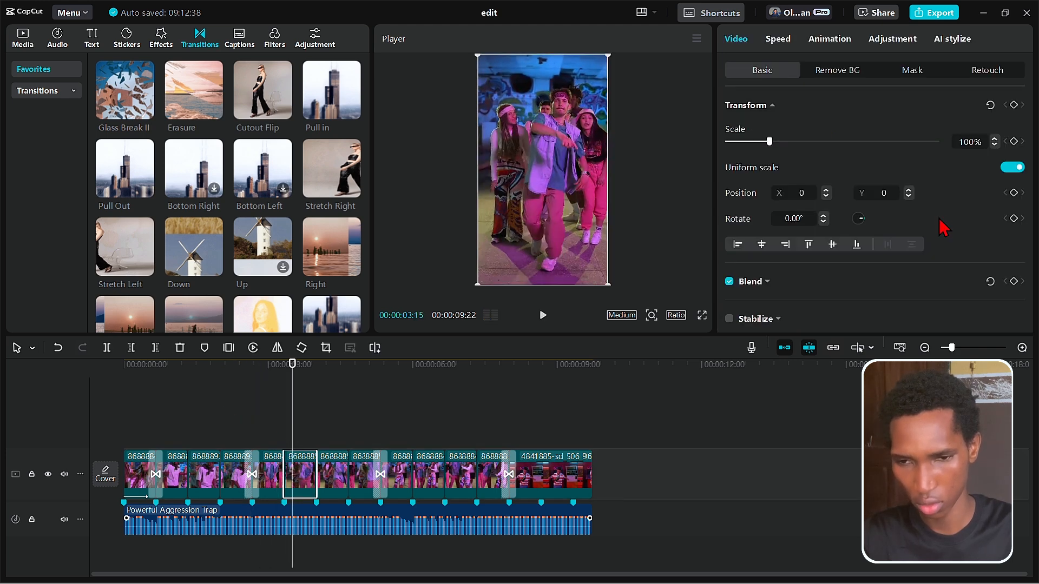
click(974, 146)
text(130)
key(Return)
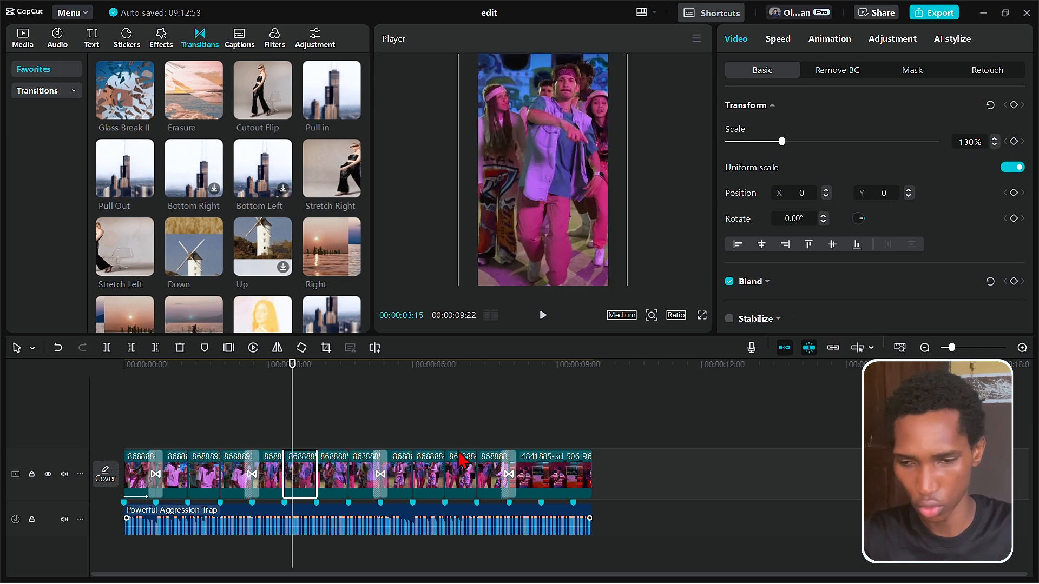
drag(555, 201, 540, 190)
key(space)
key(space)
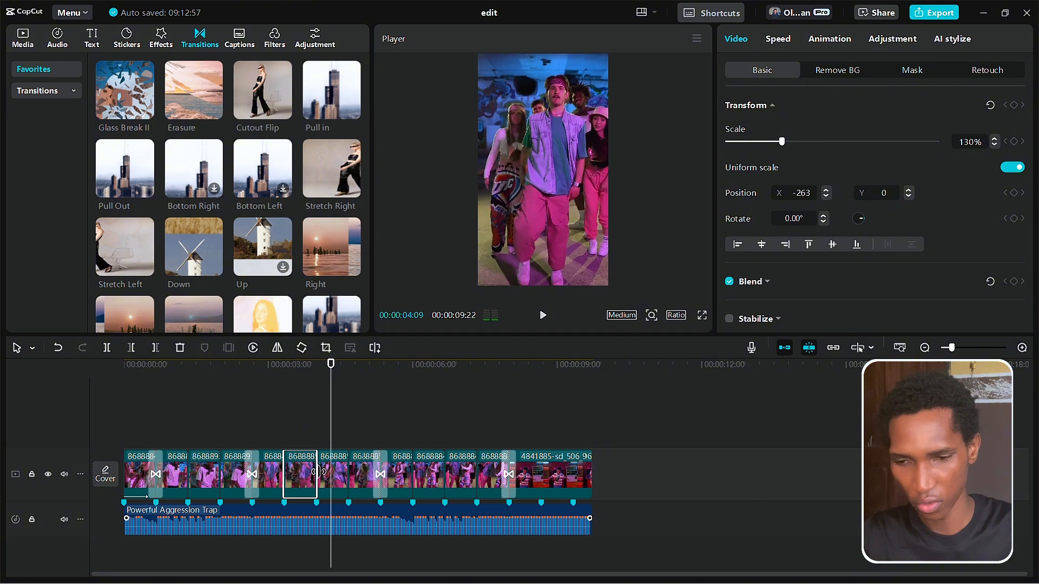
Mirror the seventh segment and play the section leading up to it to check the flip.
click(340, 485)
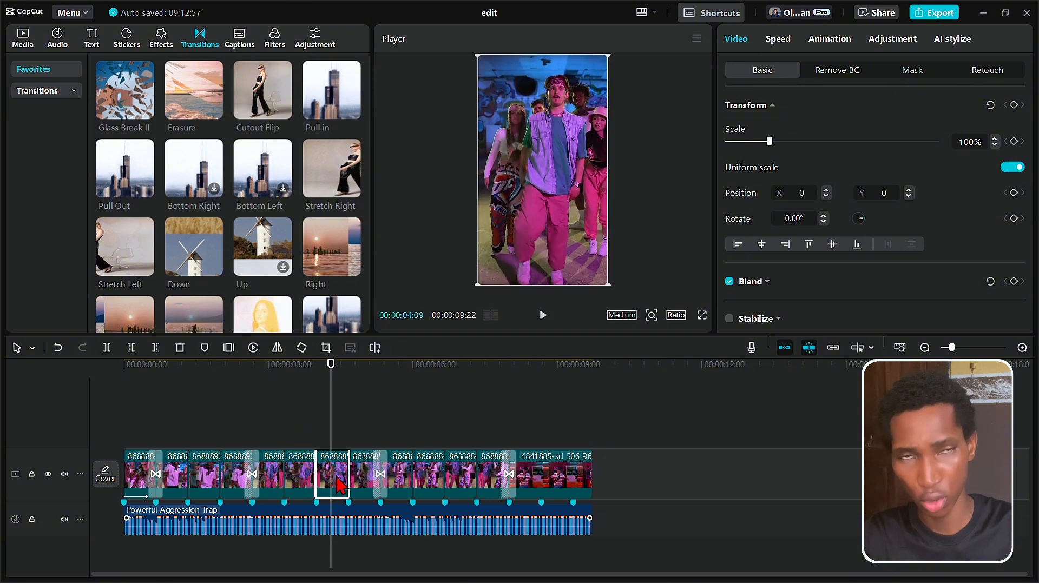
click(278, 350)
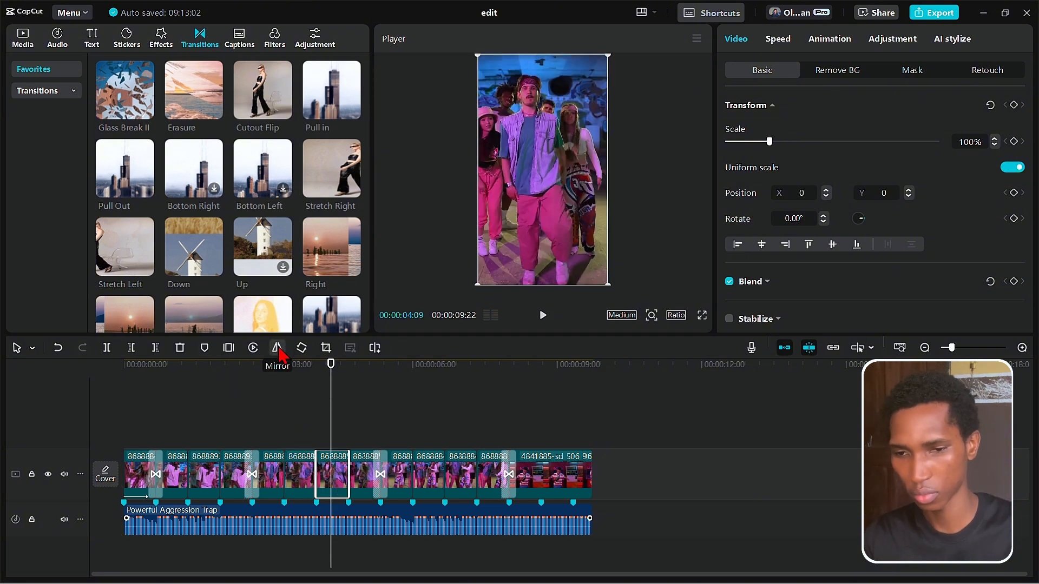
click(239, 416)
key(space)
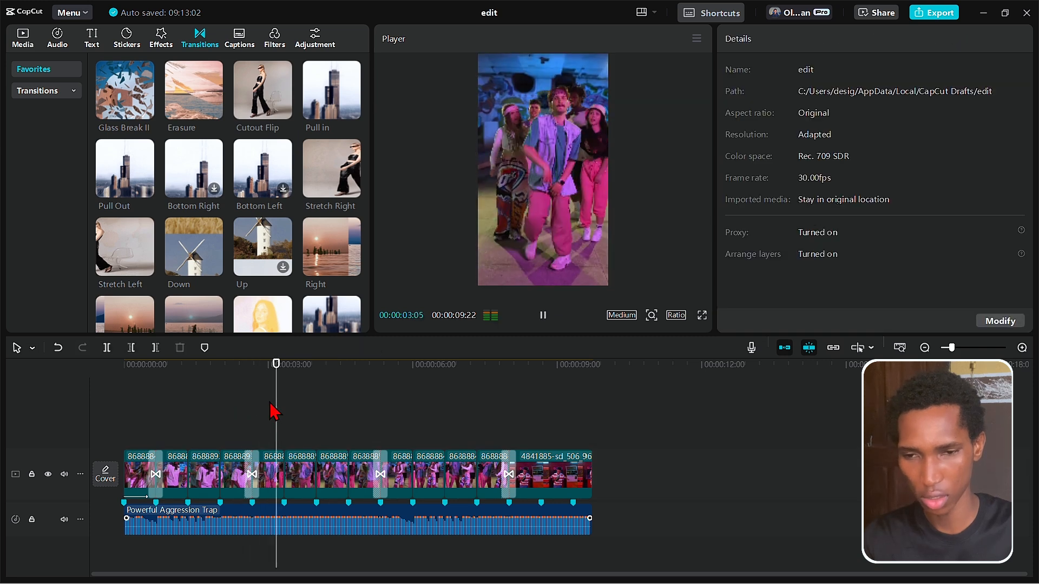
Enlarge the tenth segment to a scale of 130% and play that part to check the framing.
key(space)
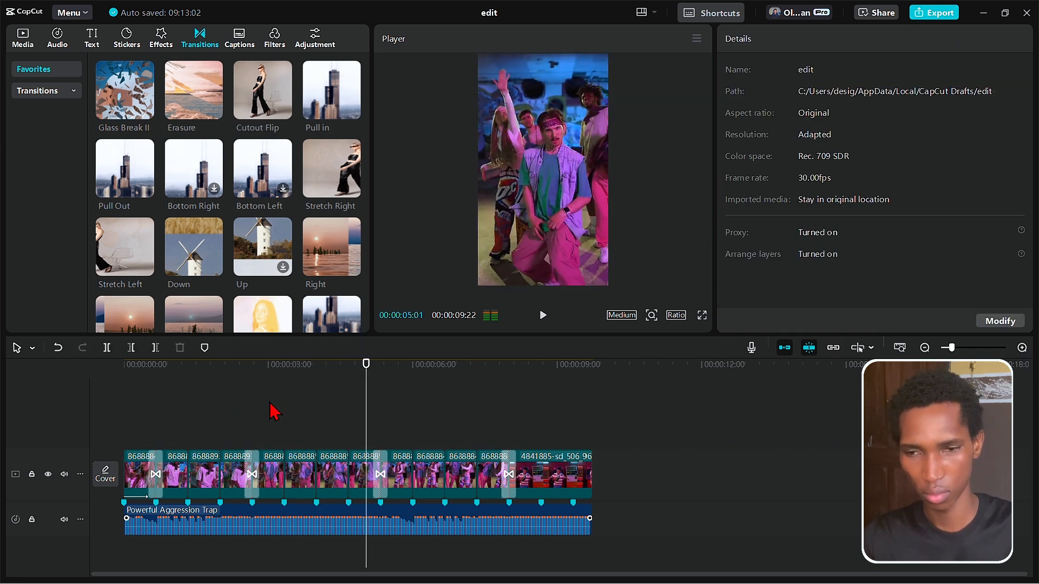
key(space)
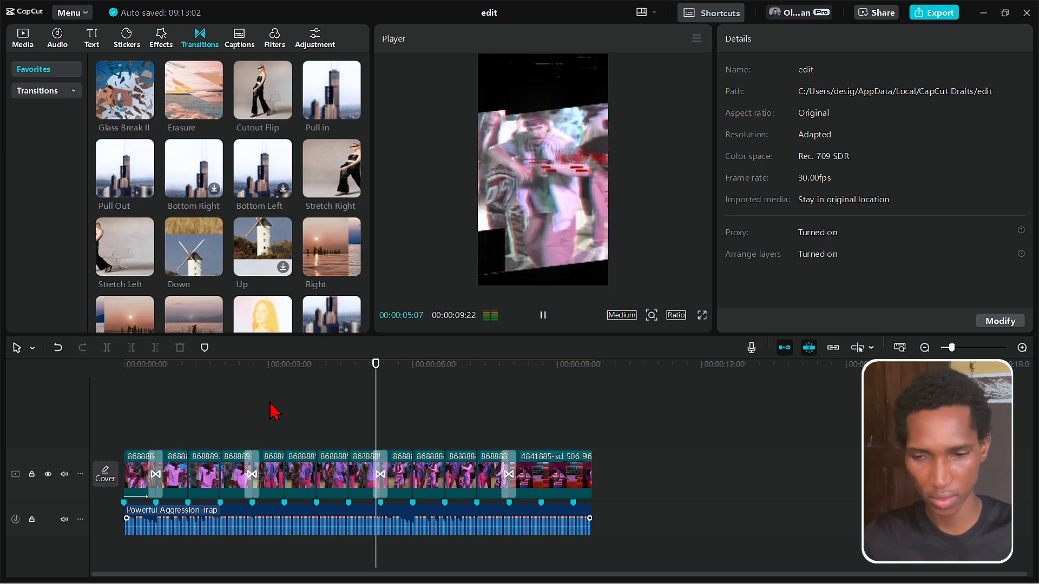
click(432, 477)
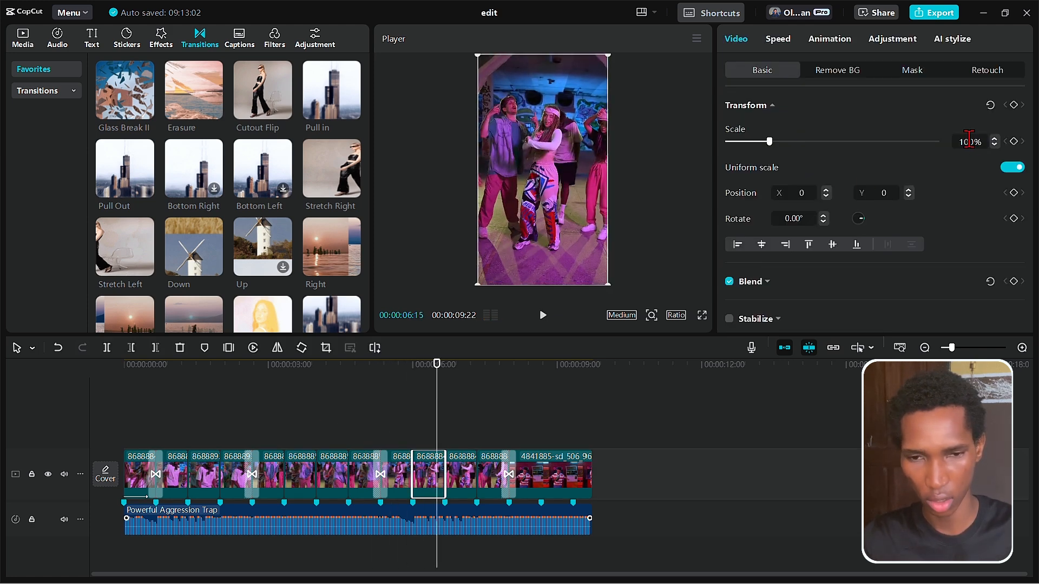
click(969, 139)
text(130)
key(Return)
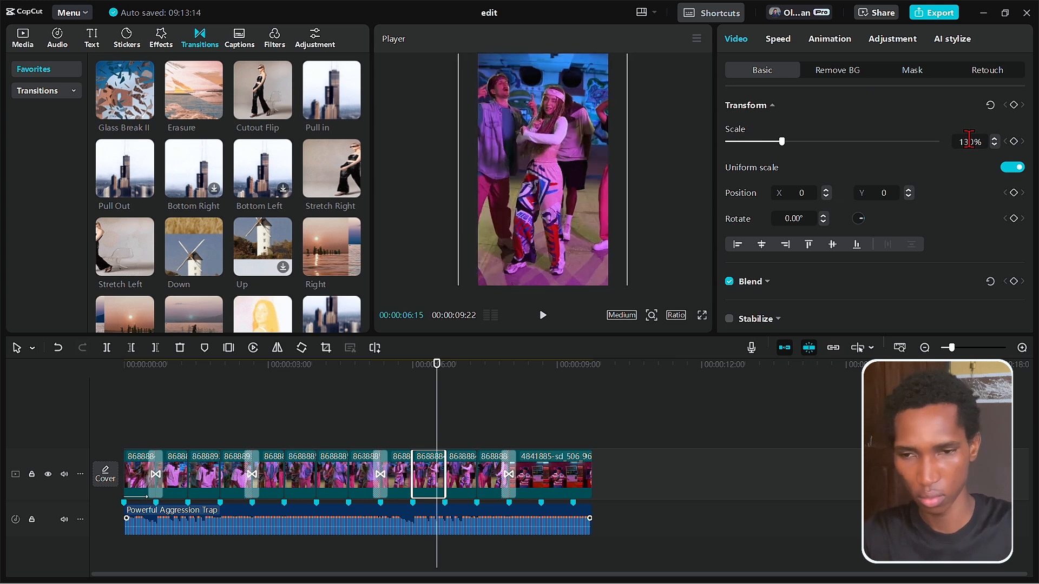
key(space)
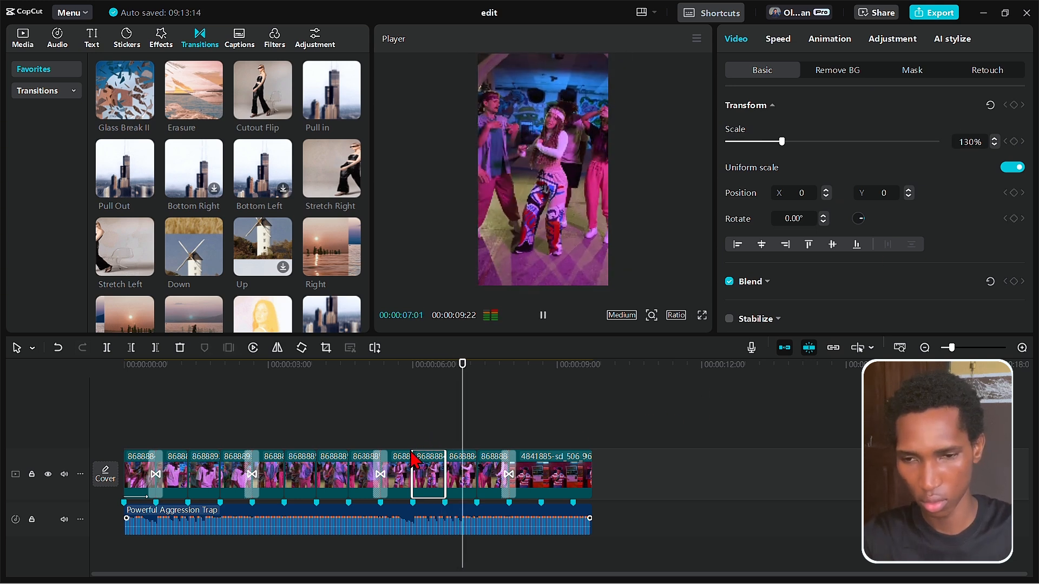
Mirror the eleventh segment and play from the third transition through to the last clip.
click(458, 431)
click(466, 479)
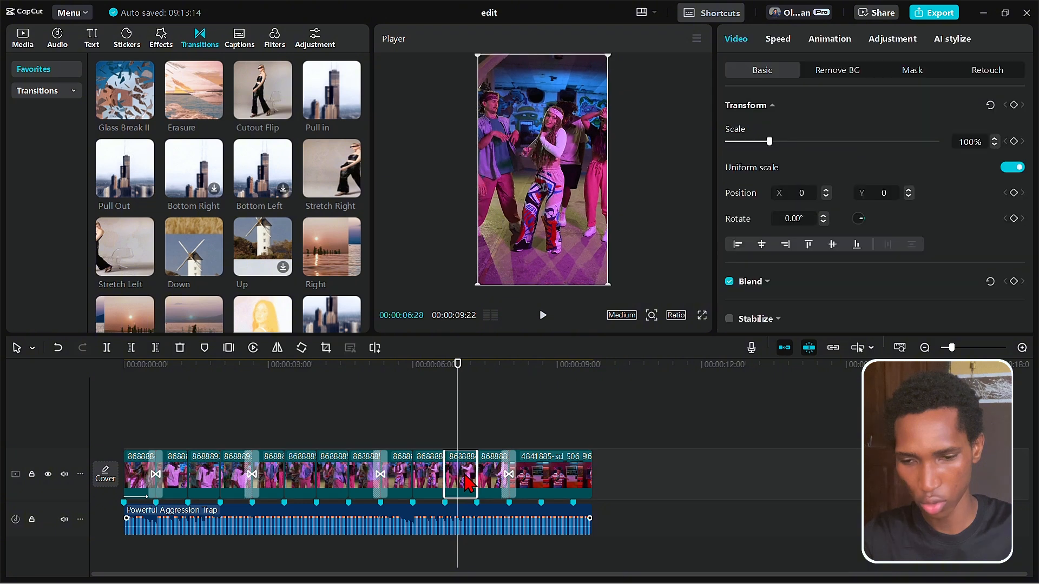
click(380, 432)
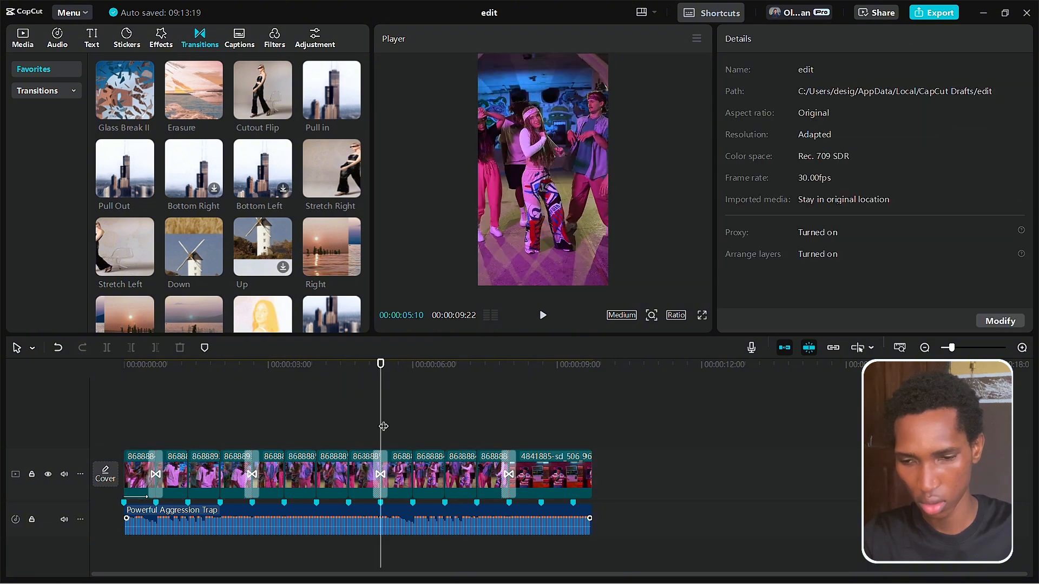
key(space)
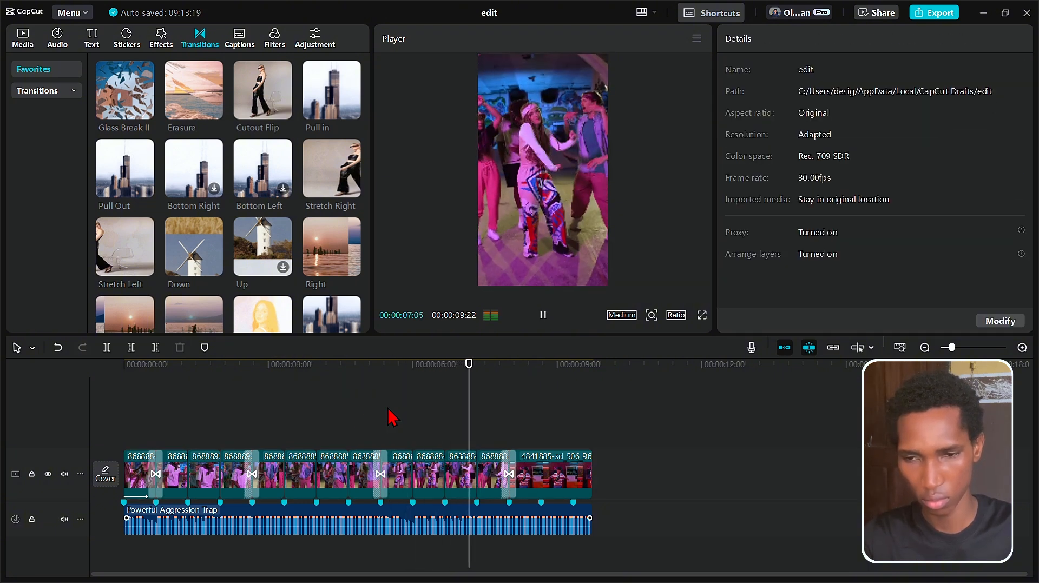
key(space)
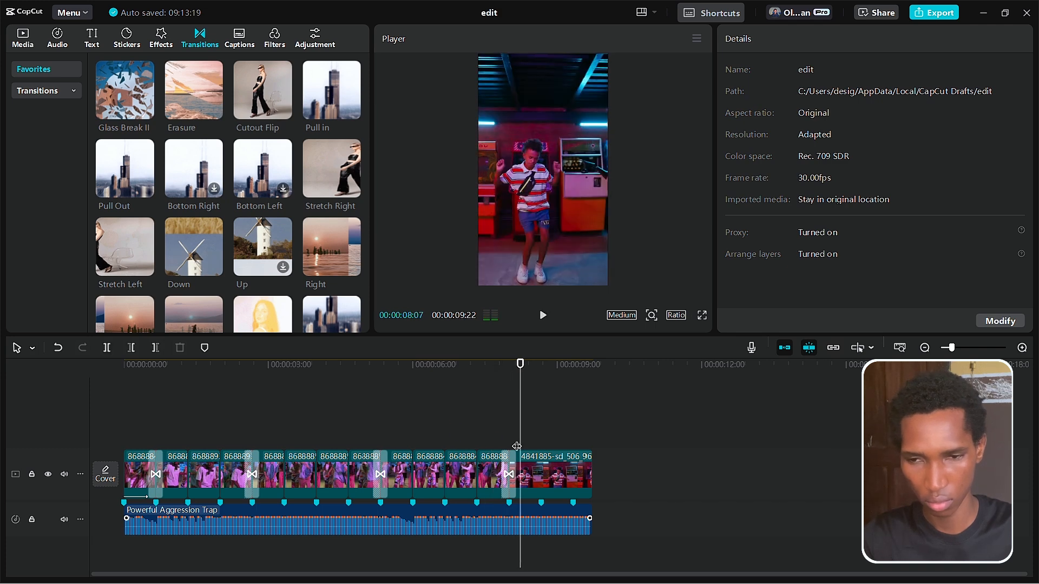
Extend the last clip to 00:00:05:04, apply the Bullet speed curve and preview the result.
click(565, 487)
drag(592, 475, 756, 475)
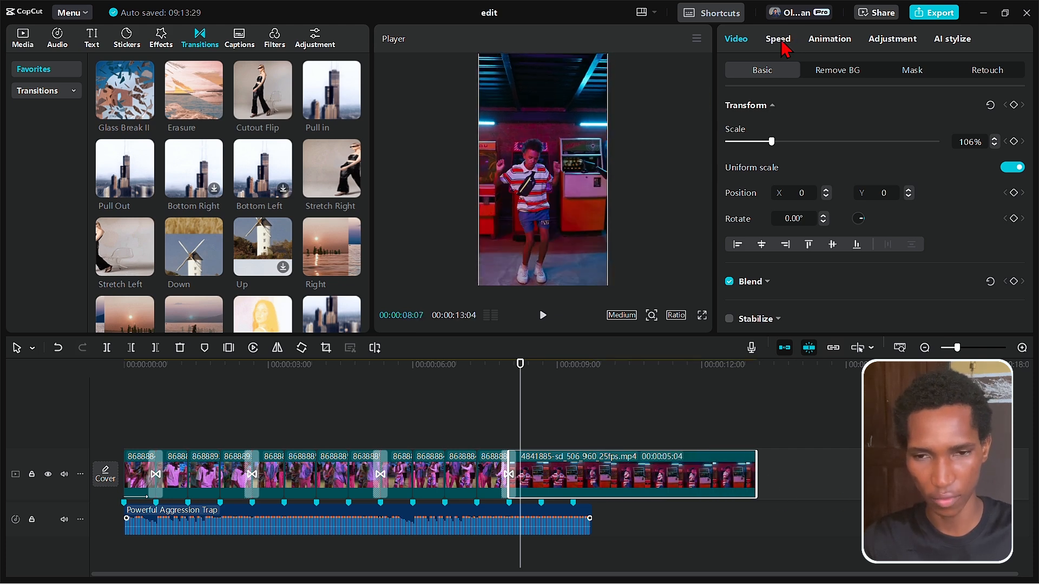
click(781, 43)
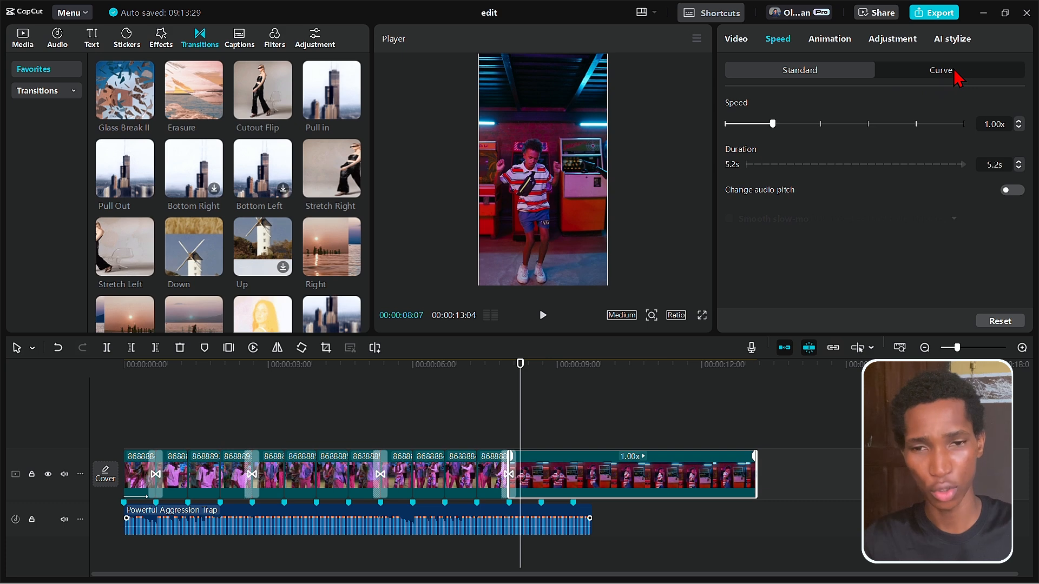
click(953, 69)
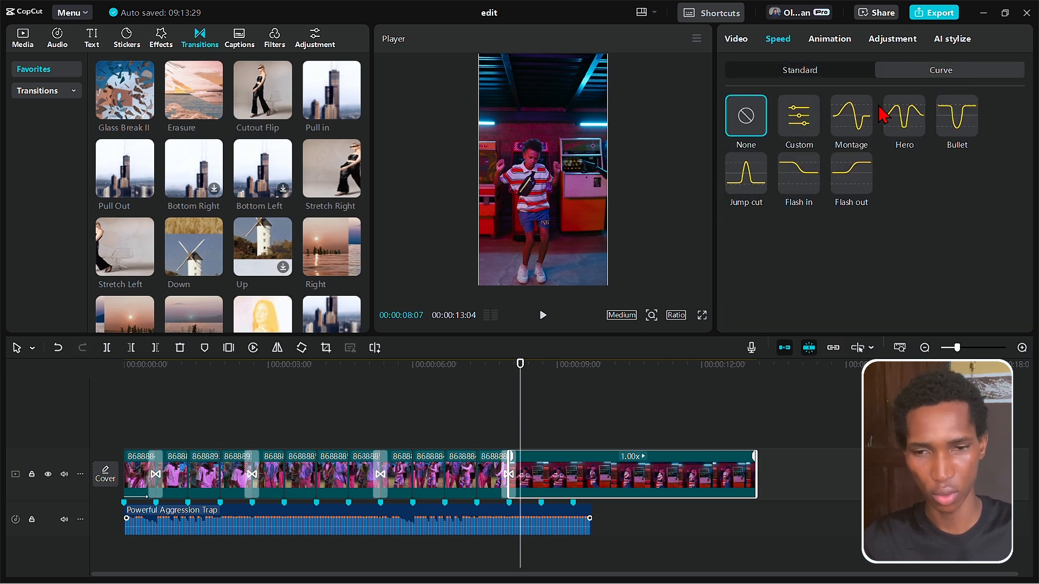
click(865, 122)
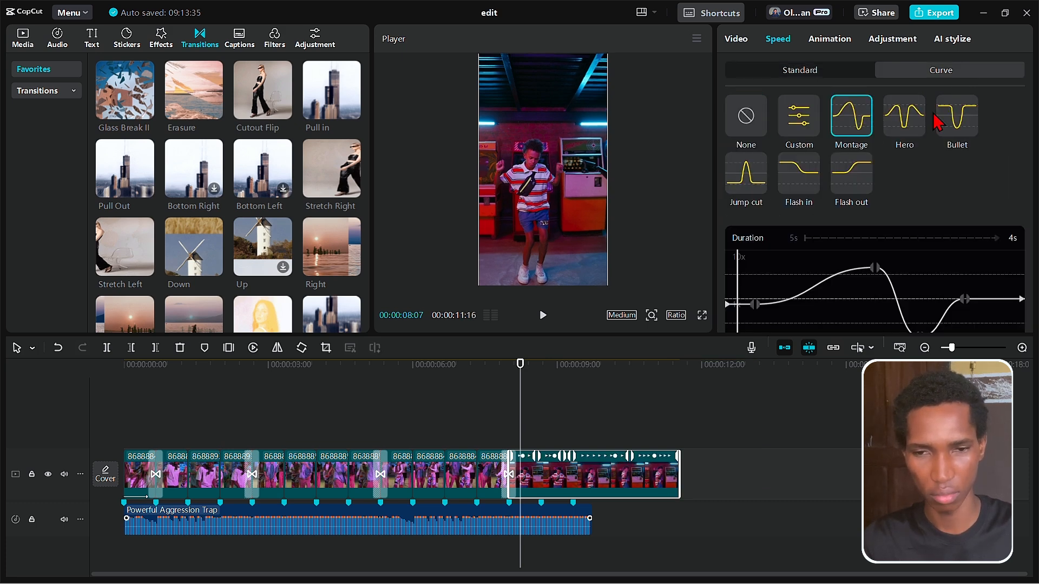
click(955, 123)
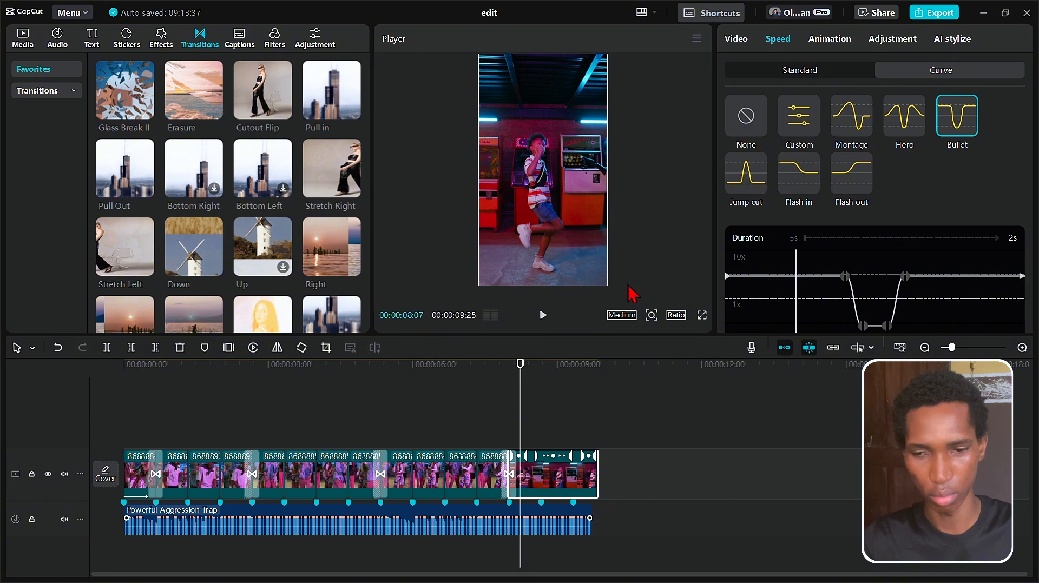
click(509, 392)
key(space)
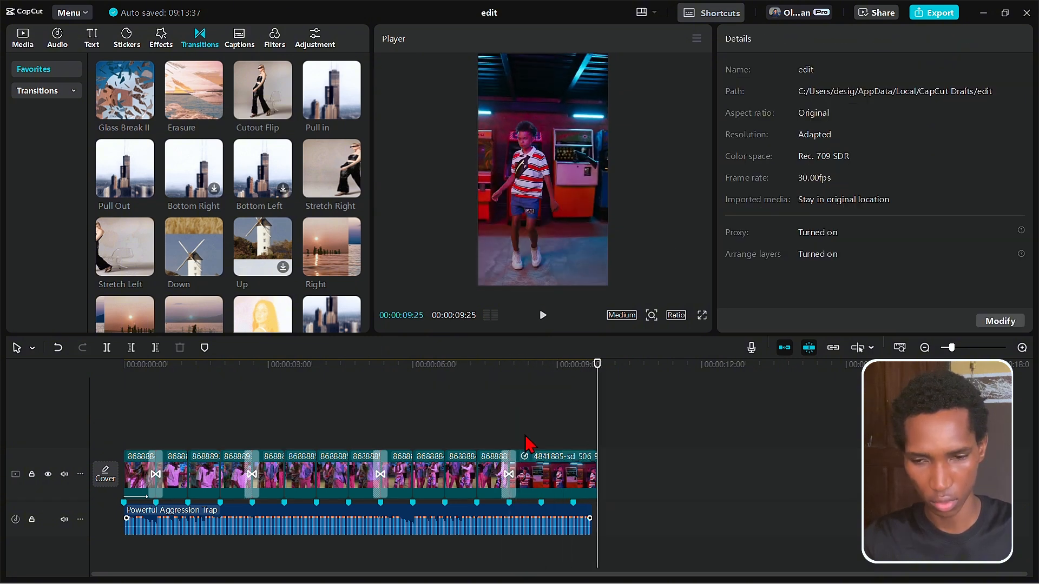
Trim the end of the last clip by three frames so the video ends at 00:00:09:22.
click(587, 480)
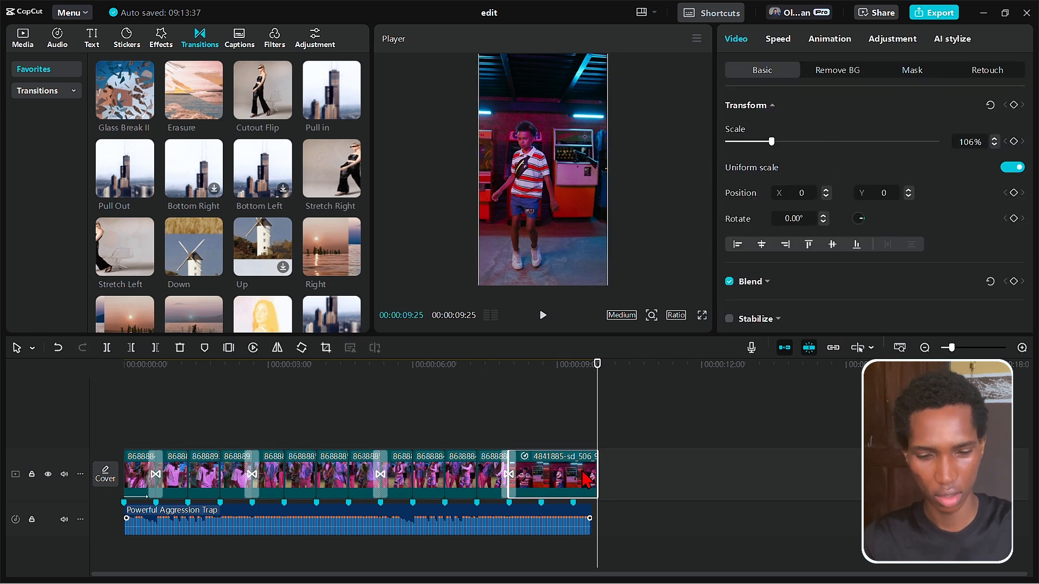
key(Left)
key(Left)
key(Left)
key(w)
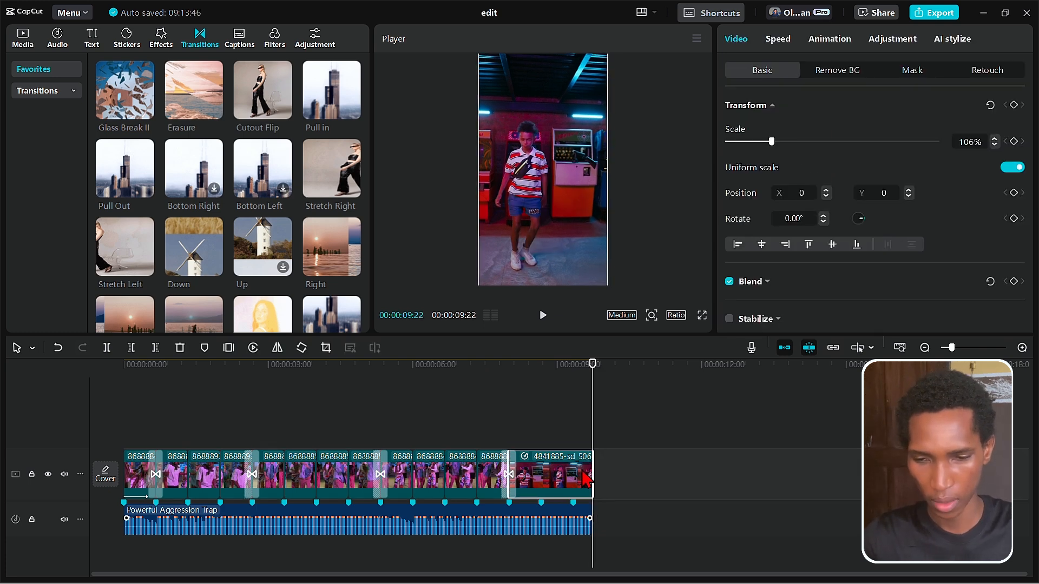
Give the last clip a 0.5 s Fade Out animation and add a fade-out to the end of the music track.
click(838, 40)
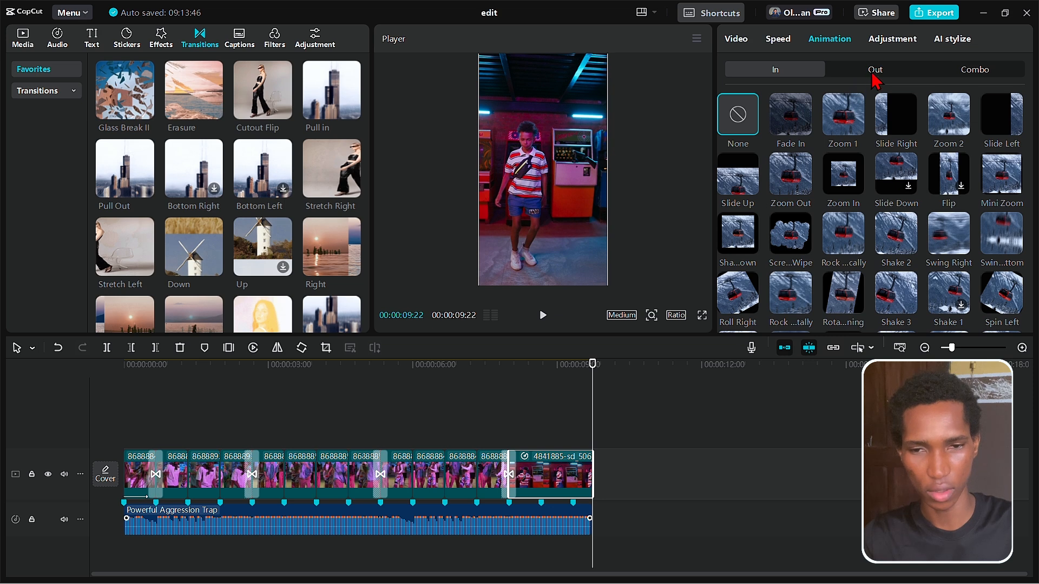
click(872, 75)
click(791, 114)
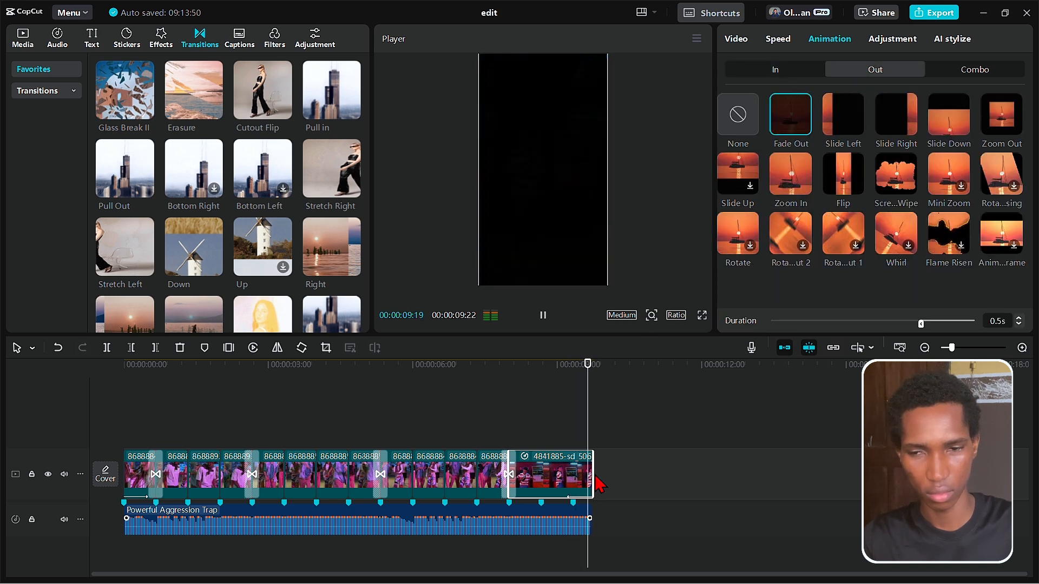
click(573, 525)
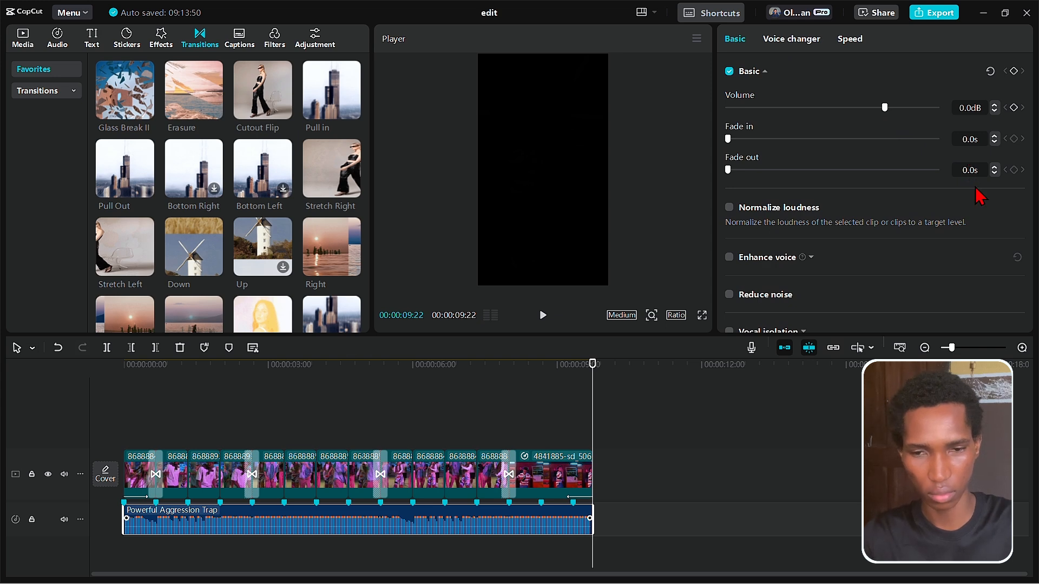
click(552, 422)
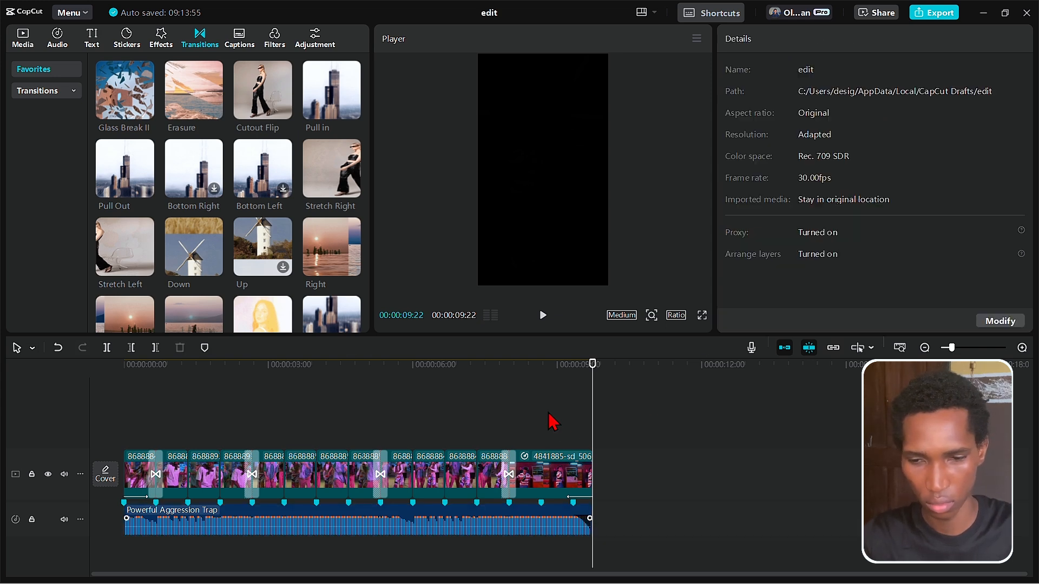
Play the whole edit from the start to review the cuts, transitions and effects against the beat.
drag(592, 414, 2, 406)
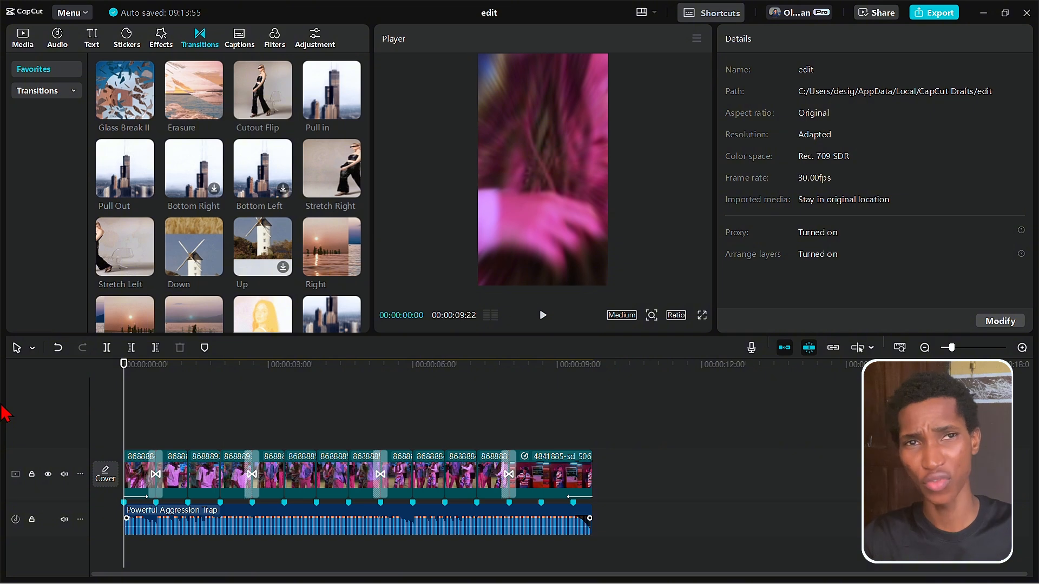
key(space)
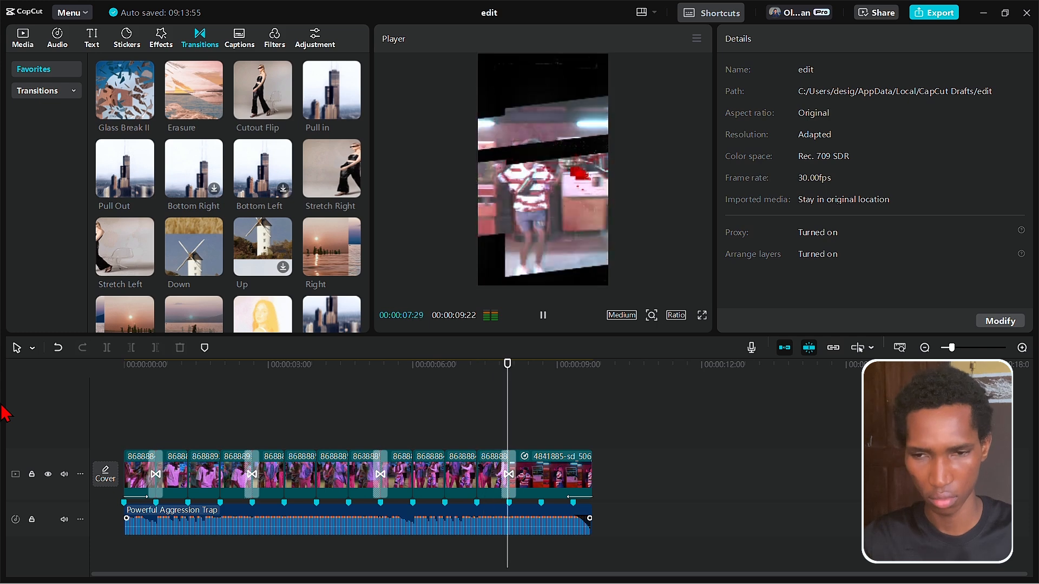
key(space)
key(space)
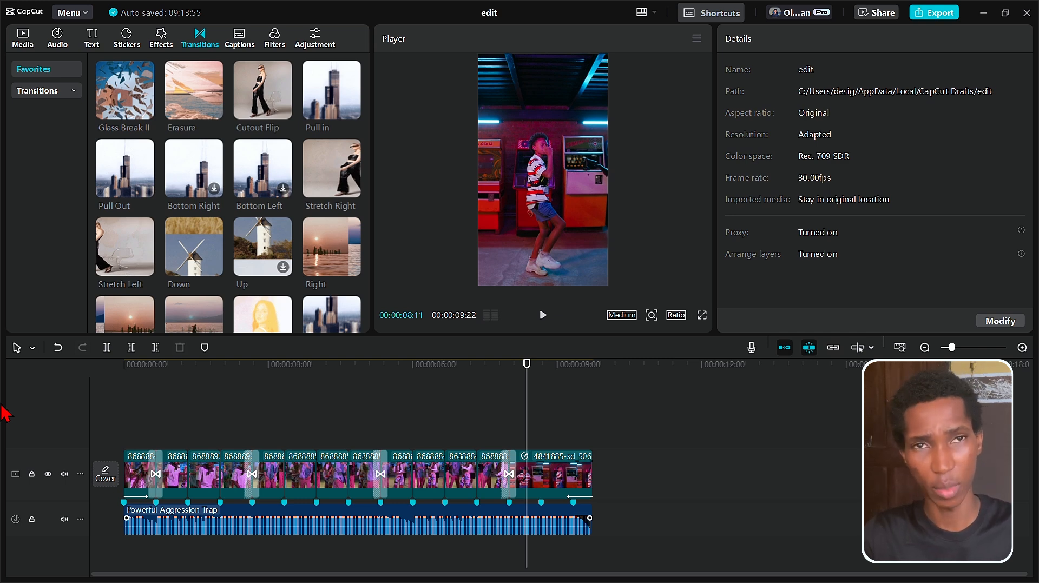
Add a default text layer at the start of the timeline and stretch it to the end of the video.
click(92, 40)
drag(117, 88, 115, 439)
click(243, 437)
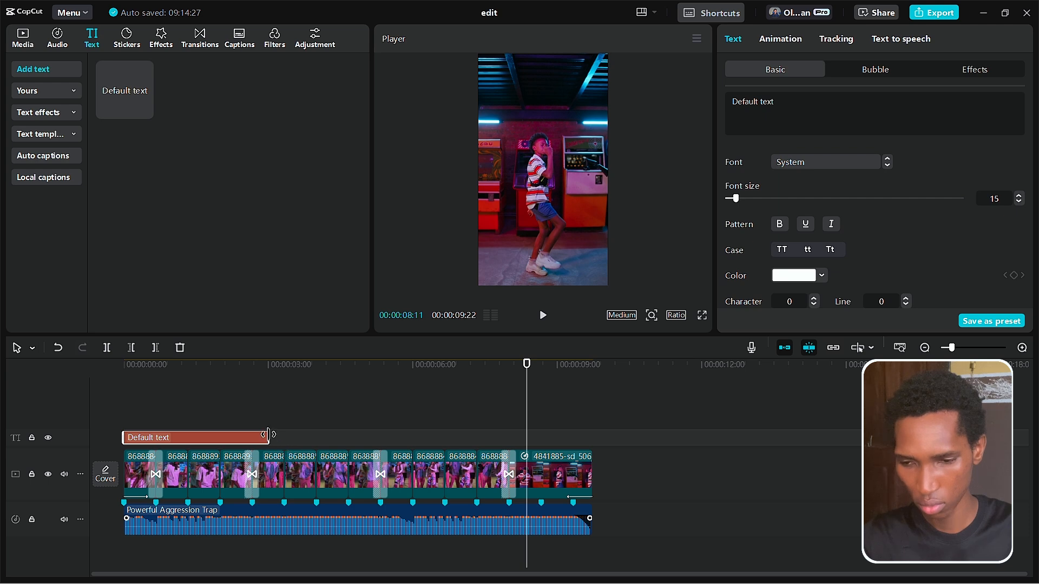
drag(268, 434, 588, 437)
click(588, 437)
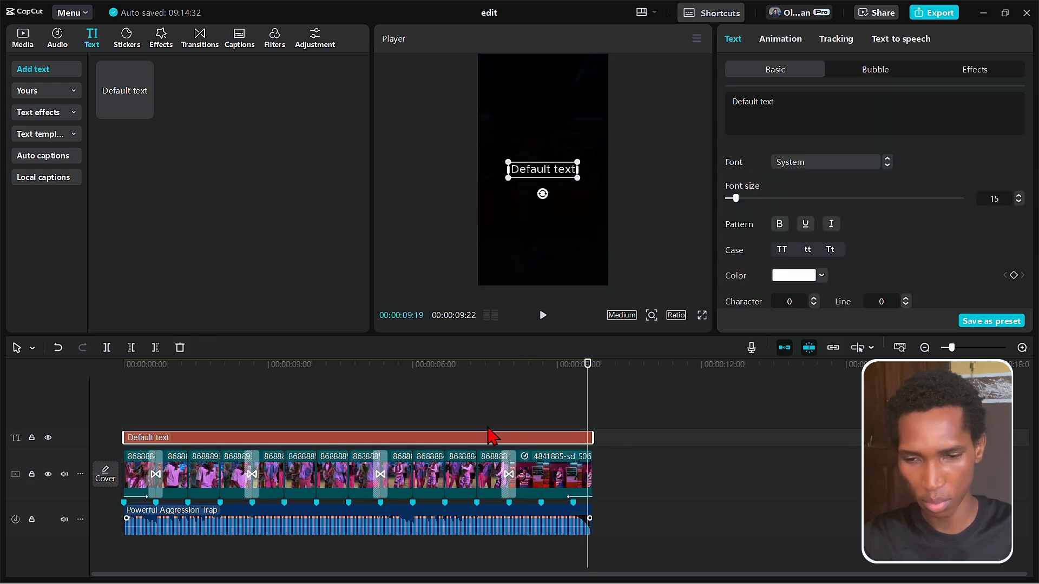
Change the text to "it's time" and set its font to FERVENT, previewing it at the first cut.
drag(339, 408, 157, 452)
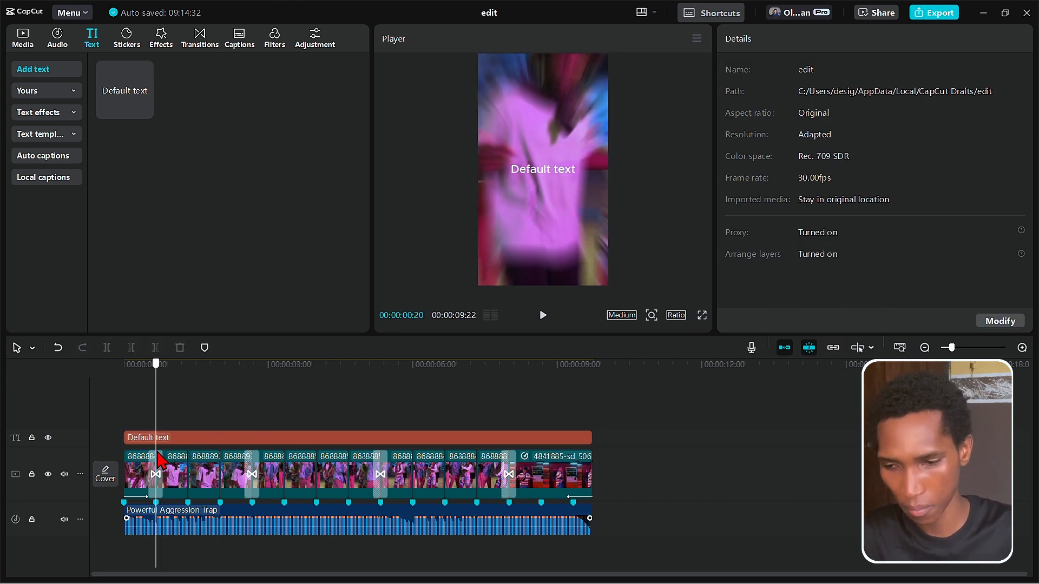
click(163, 440)
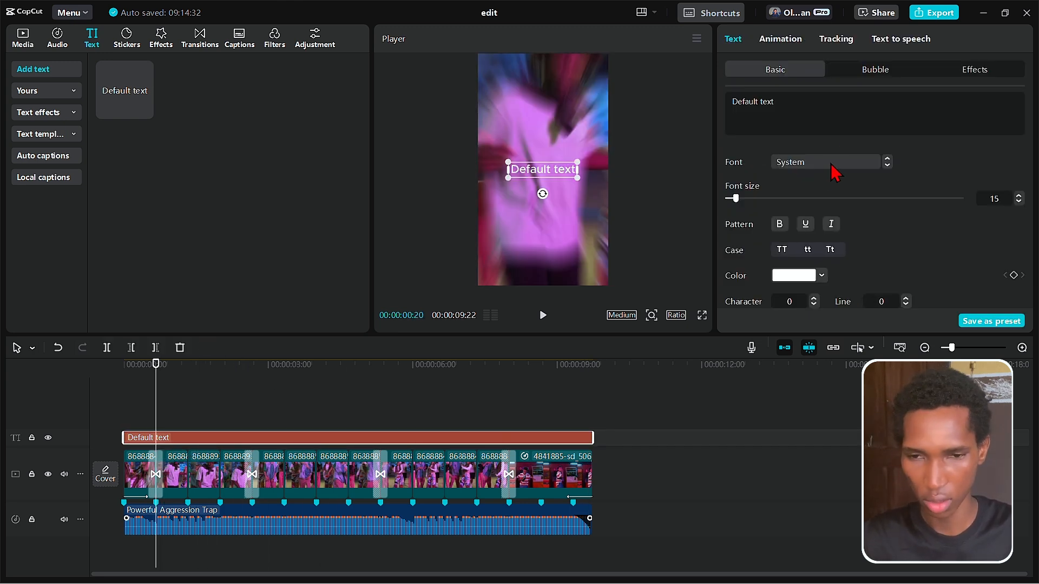
click(827, 116)
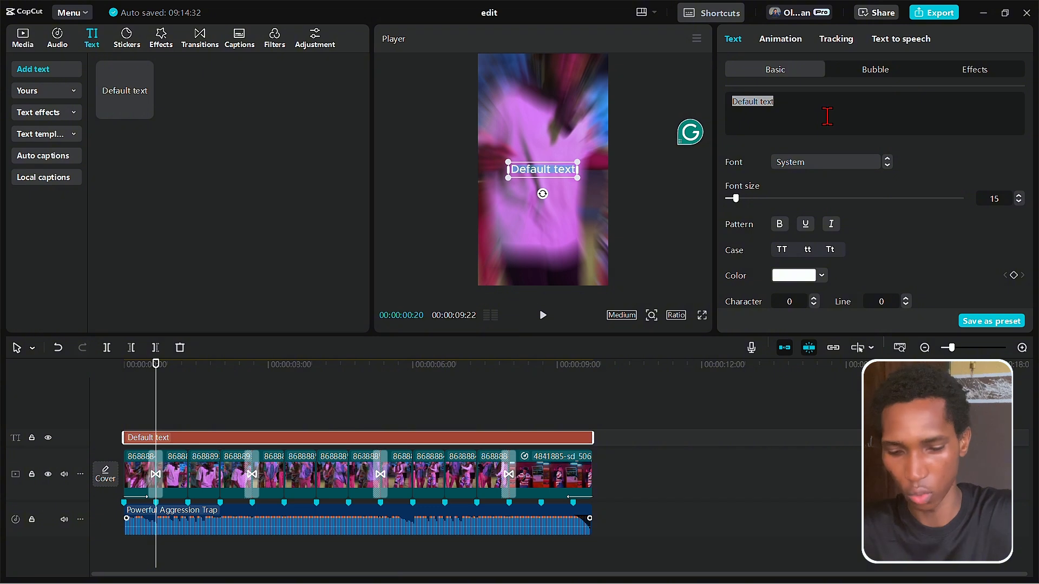
text(it's time)
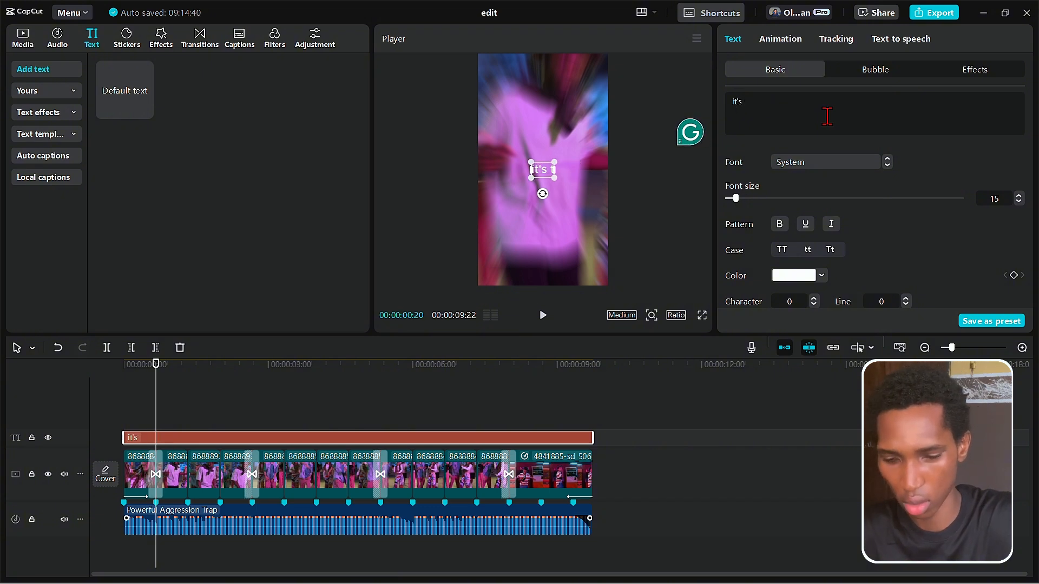
click(839, 162)
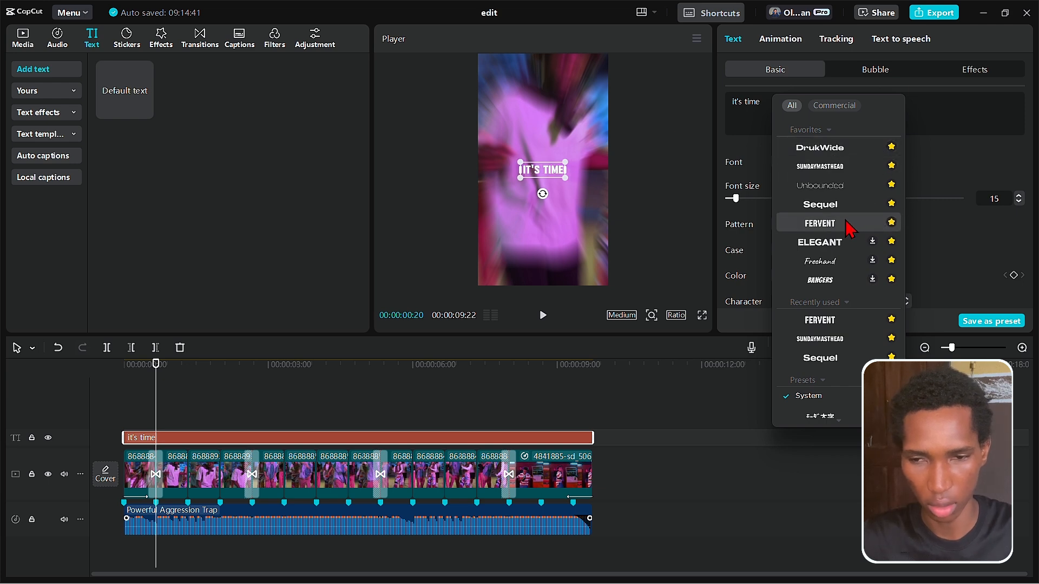
click(851, 227)
Apply the favorite outline-only text effect to the title and enlarge it to nearly the frame's width.
click(973, 75)
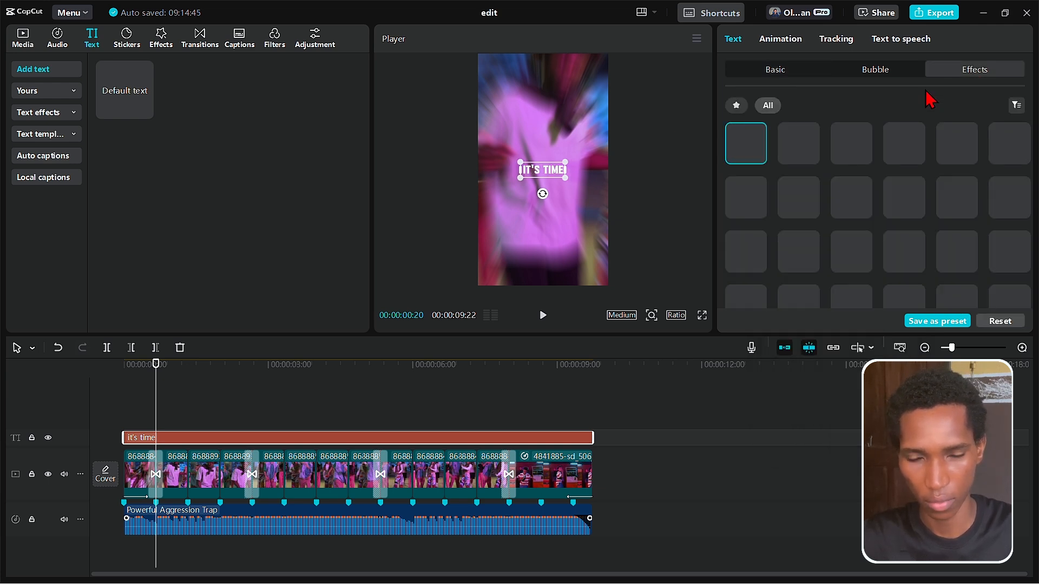
click(737, 106)
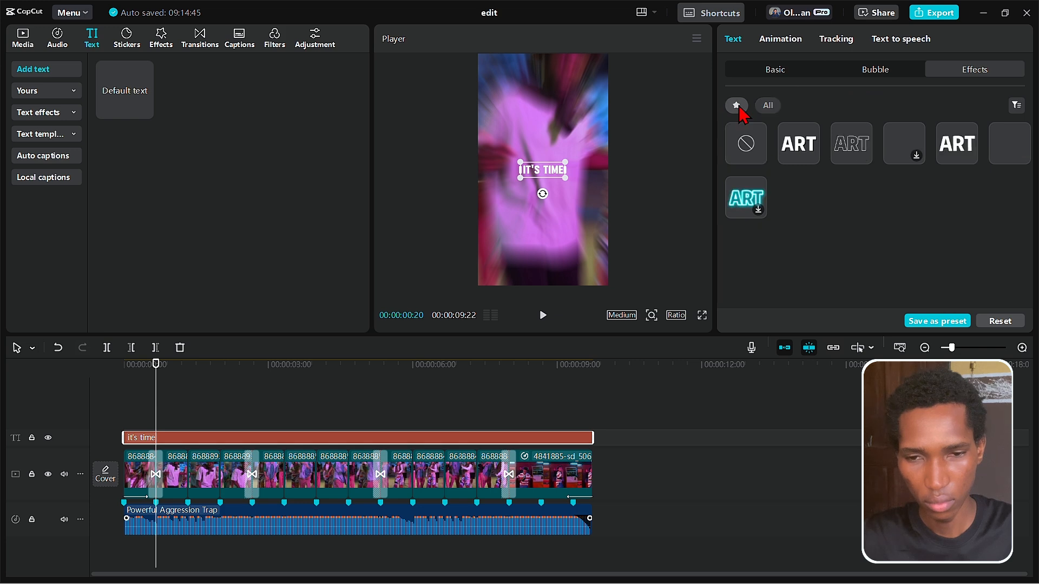
drag(568, 184, 602, 200)
Split the "it's time" text layer at 00:00:00:20, on the first beat cut, and select its second part.
click(167, 413)
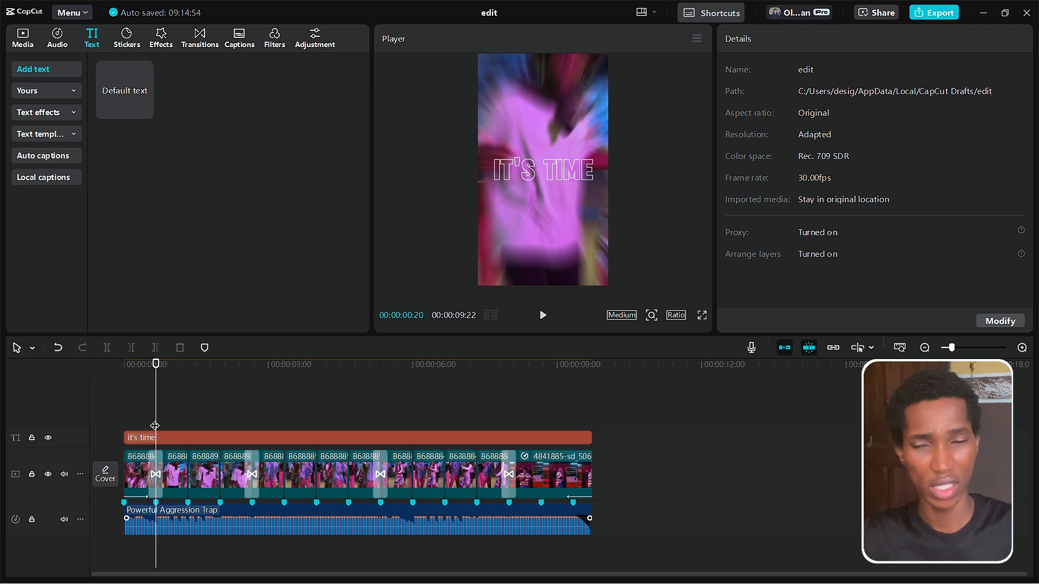
click(160, 438)
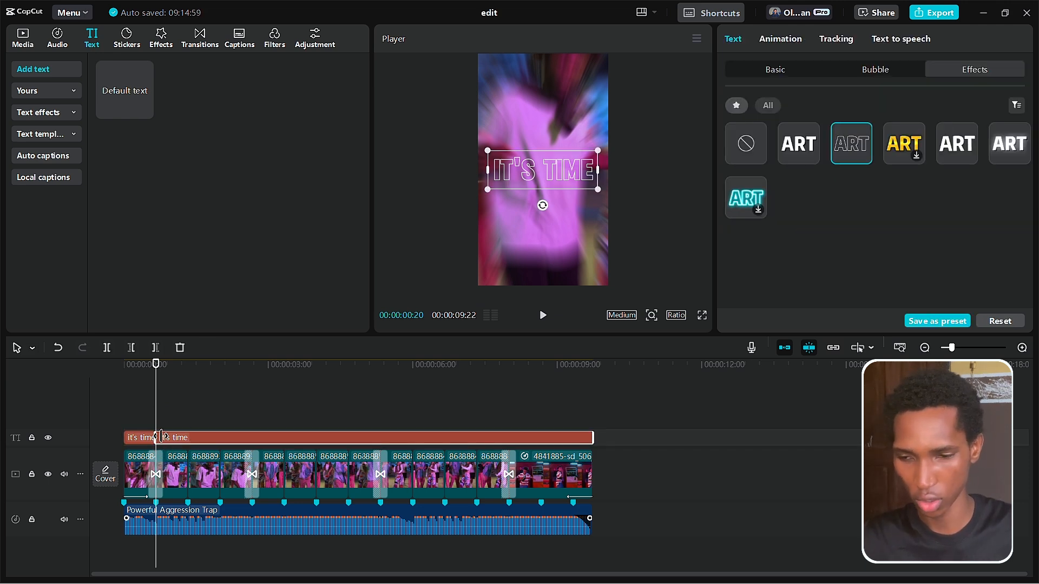
Split the remaining "it's time" text layer at the other three transition cuts, the last one at 00:00:08:00.
click(249, 393)
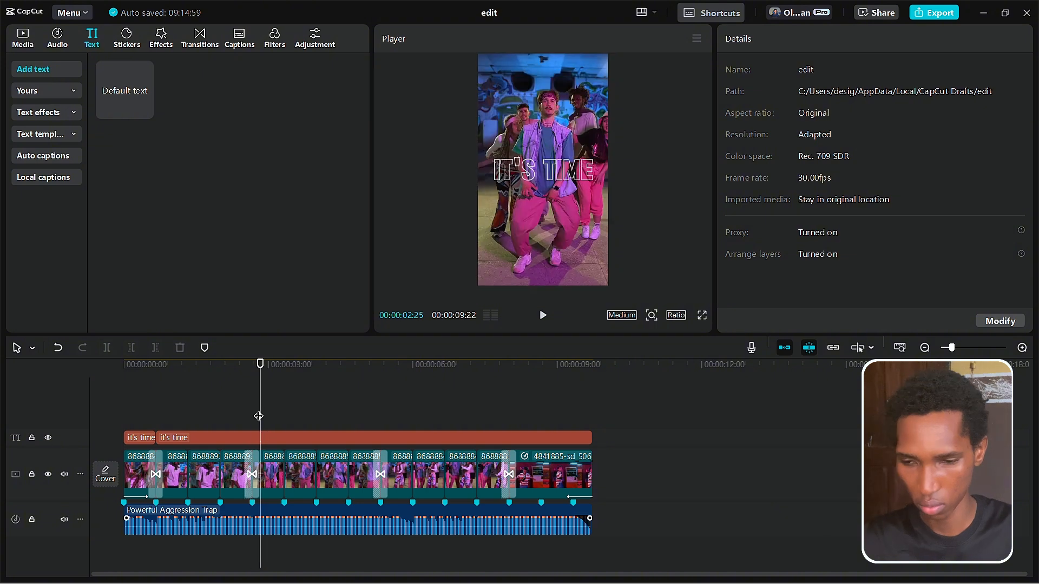
click(269, 440)
key(ctrl+b)
click(379, 401)
click(391, 437)
key(ctrl+b)
click(508, 391)
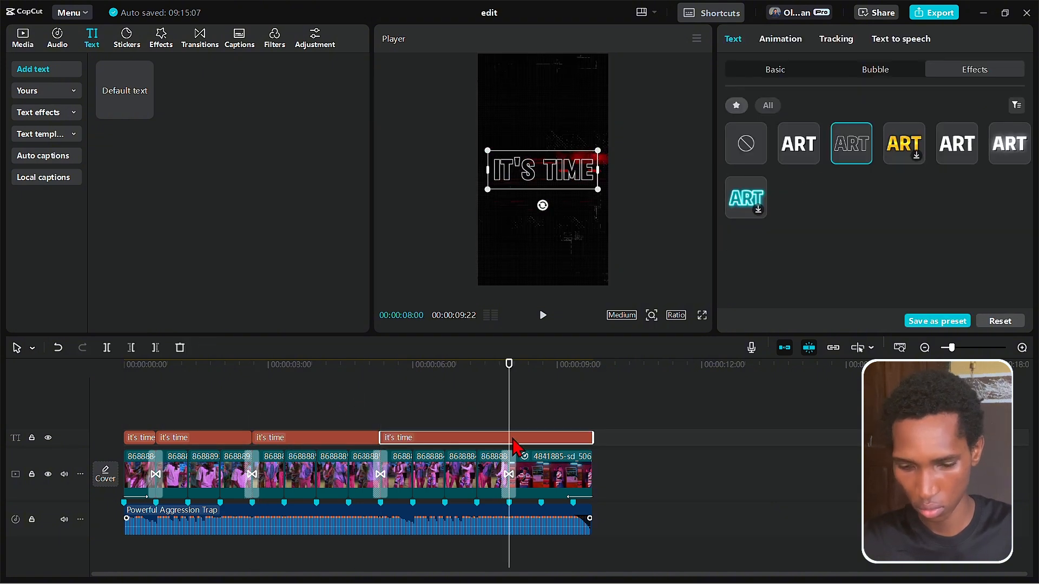
key(ctrl+b)
Preview the opening and apply the Pop Up entrance animation to the first "it's time" text.
drag(507, 406, 5, 410)
key(space)
key(space)
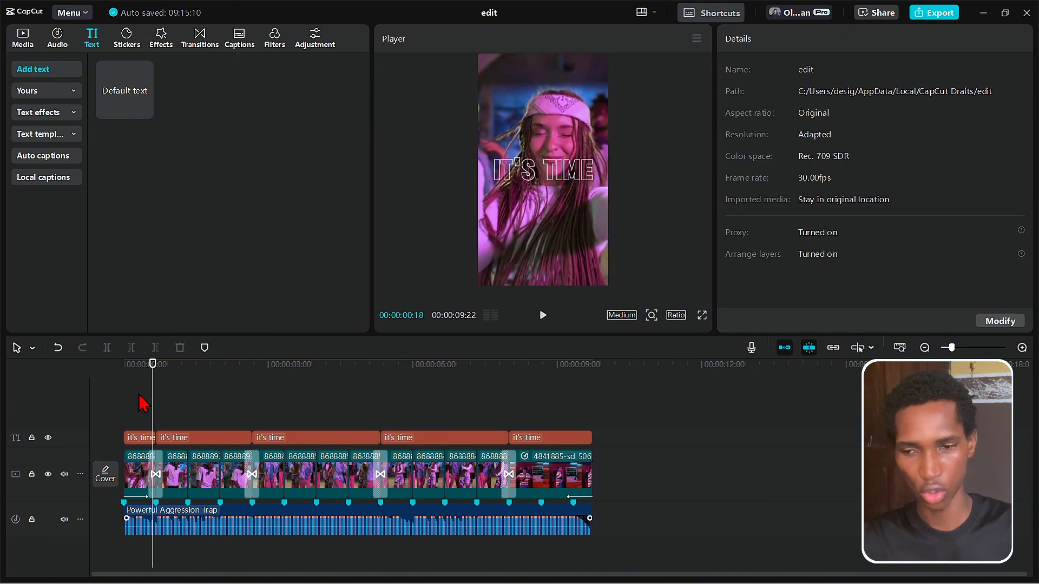
click(139, 439)
click(782, 41)
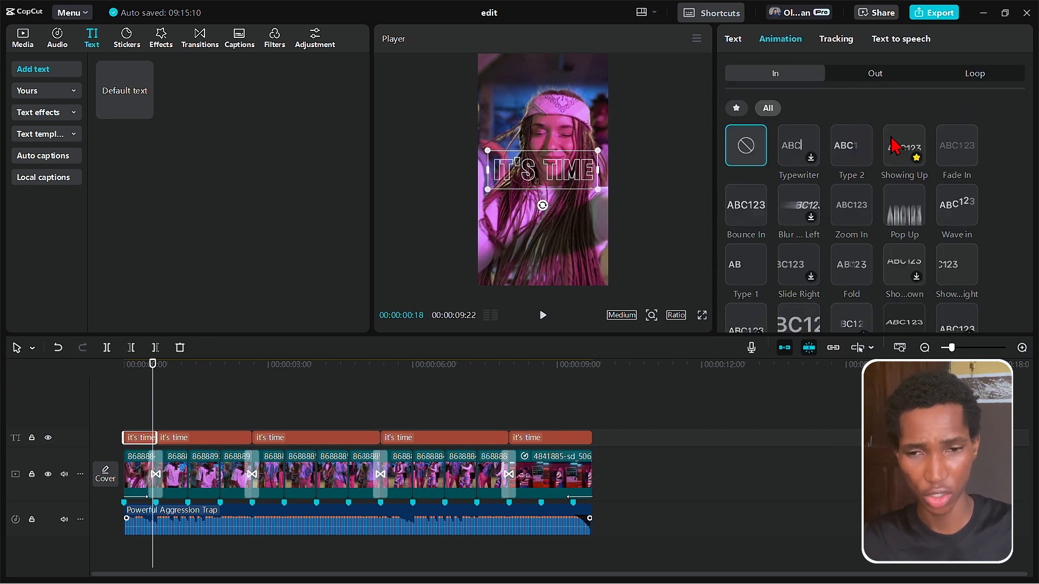
click(899, 208)
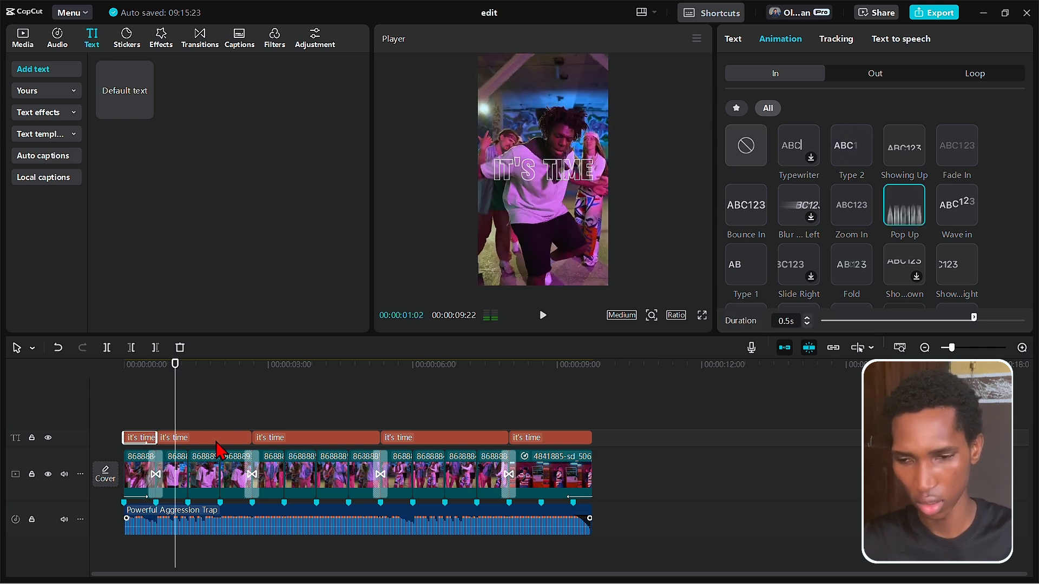
Change the second text segment to "to feel".
click(226, 446)
click(777, 72)
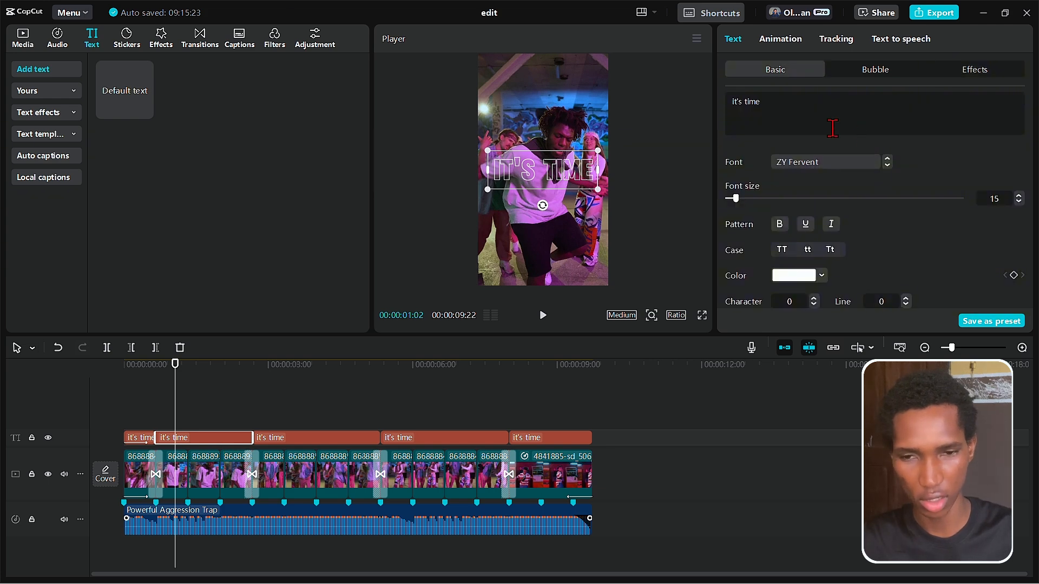
triple_click(825, 113)
text(to f)
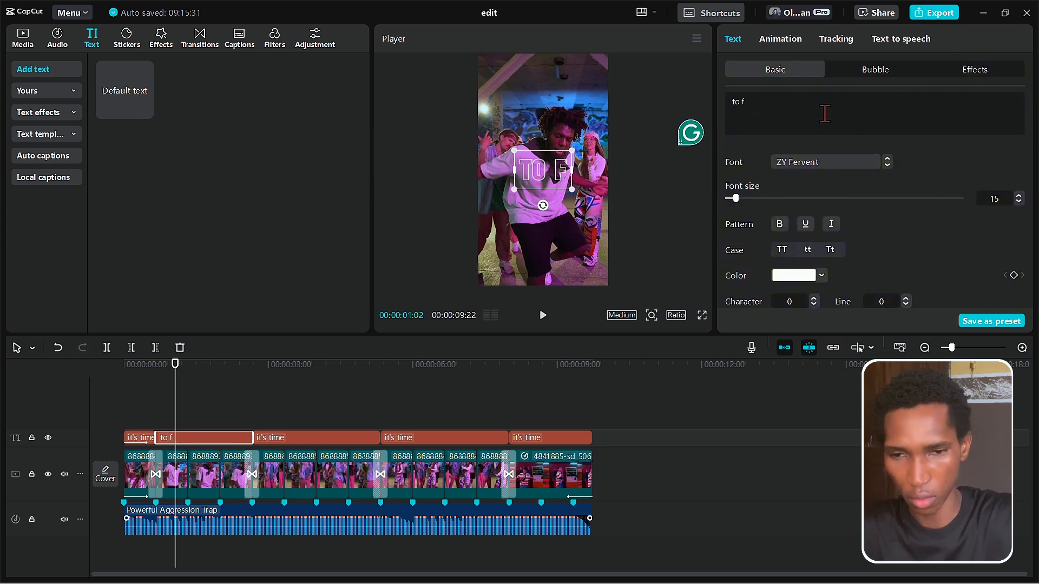
text(eel)
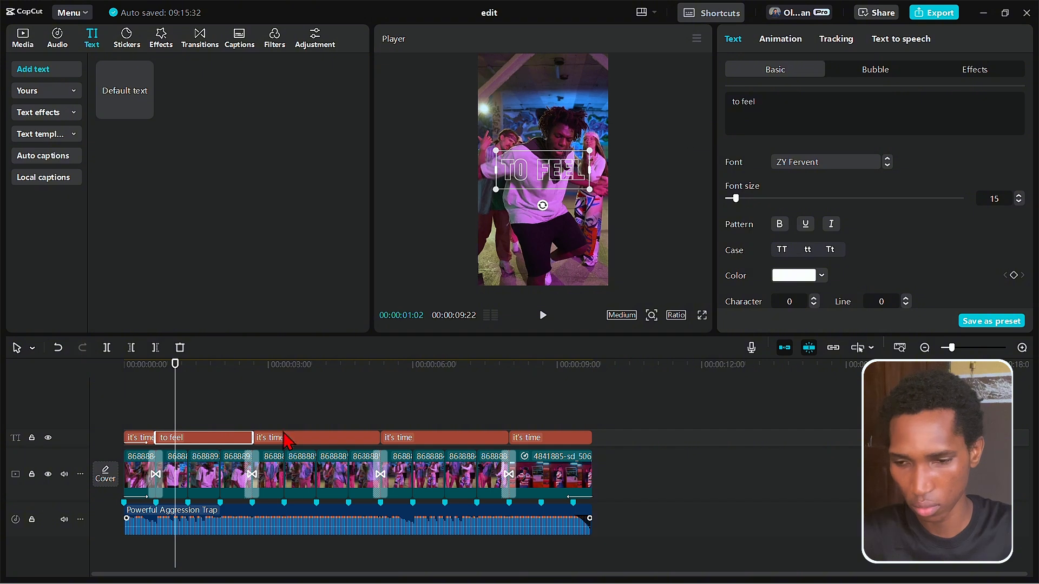
Change the third text segment to "to live".
click(291, 403)
click(302, 438)
triple_click(801, 106)
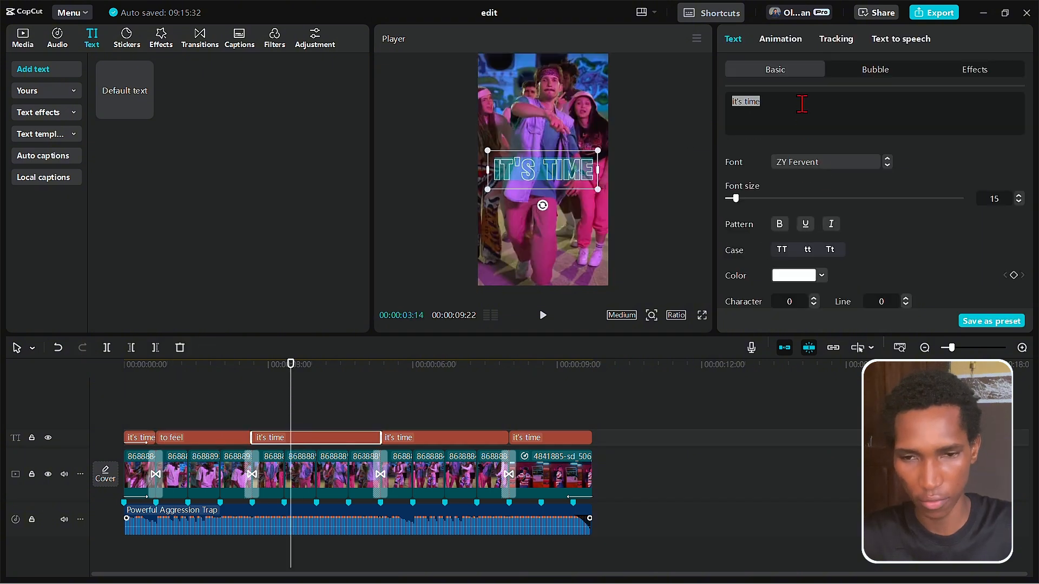
text(,to love)
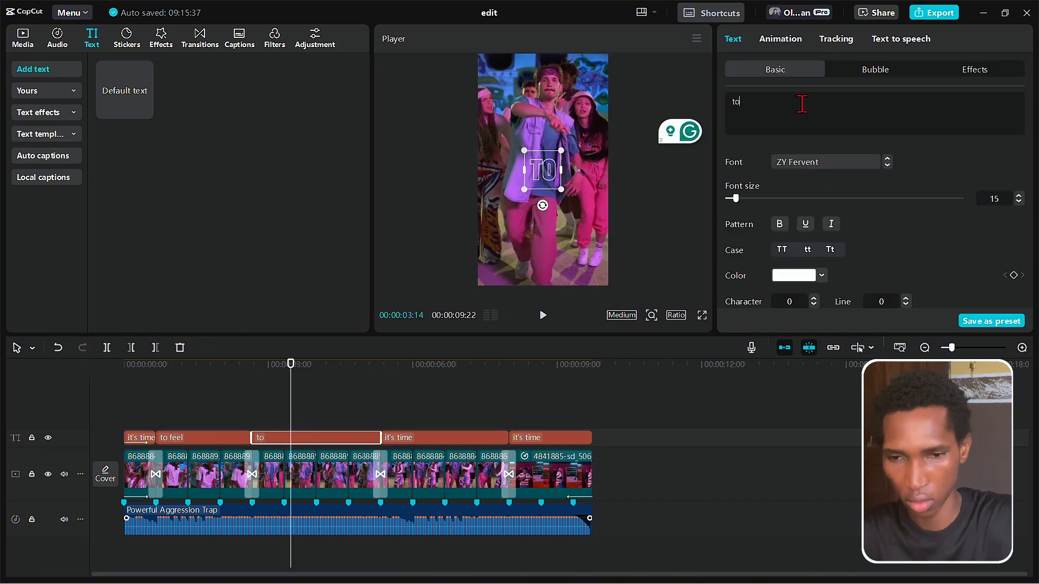
key(BackSpace)
key(BackSpace)
key(BackSpace)
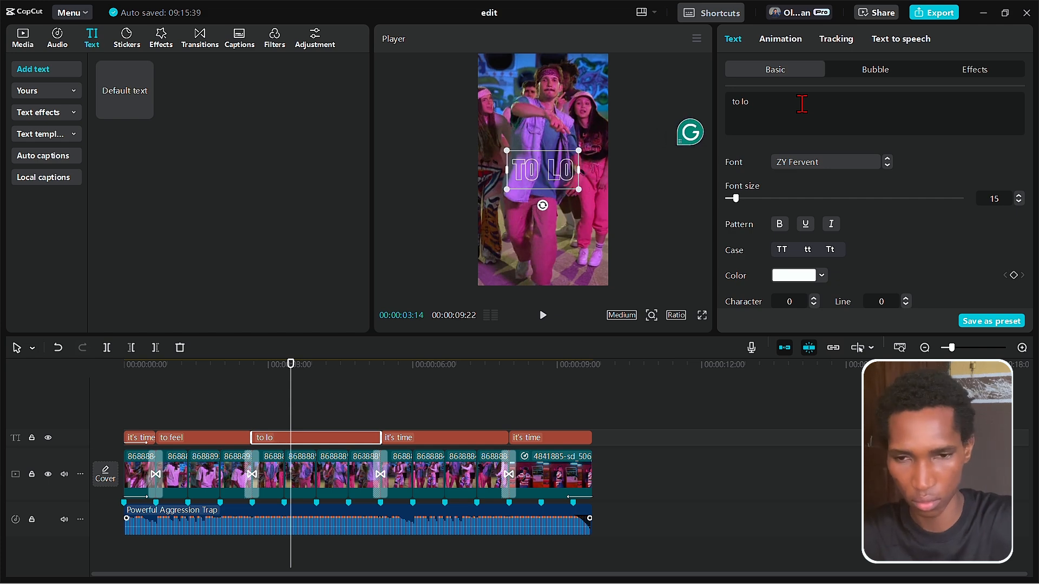
text(ive)
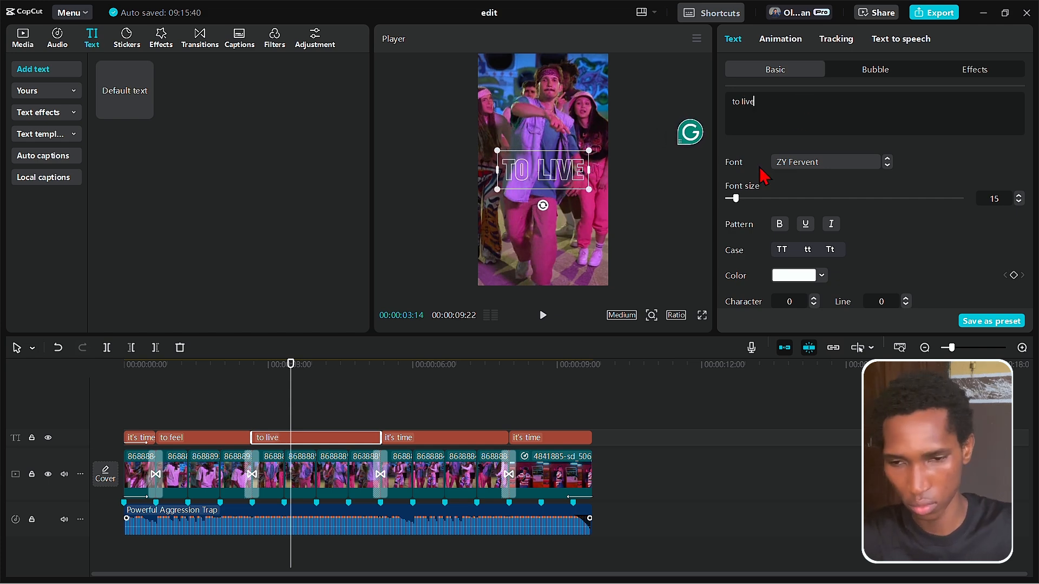
Change the fourth text segment to "to dance".
click(433, 425)
click(443, 438)
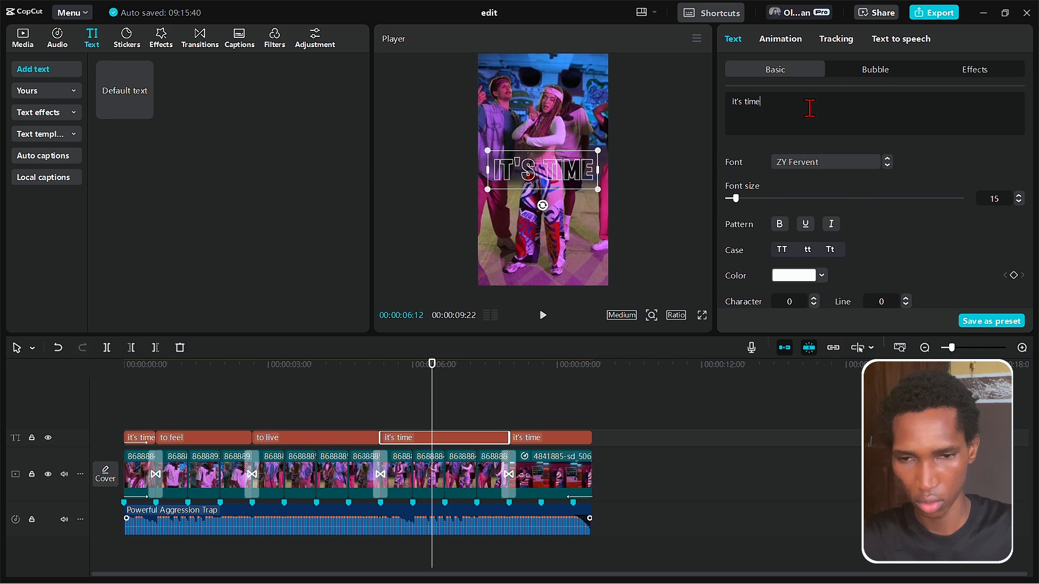
key(ctrl+a)
text(to dance)
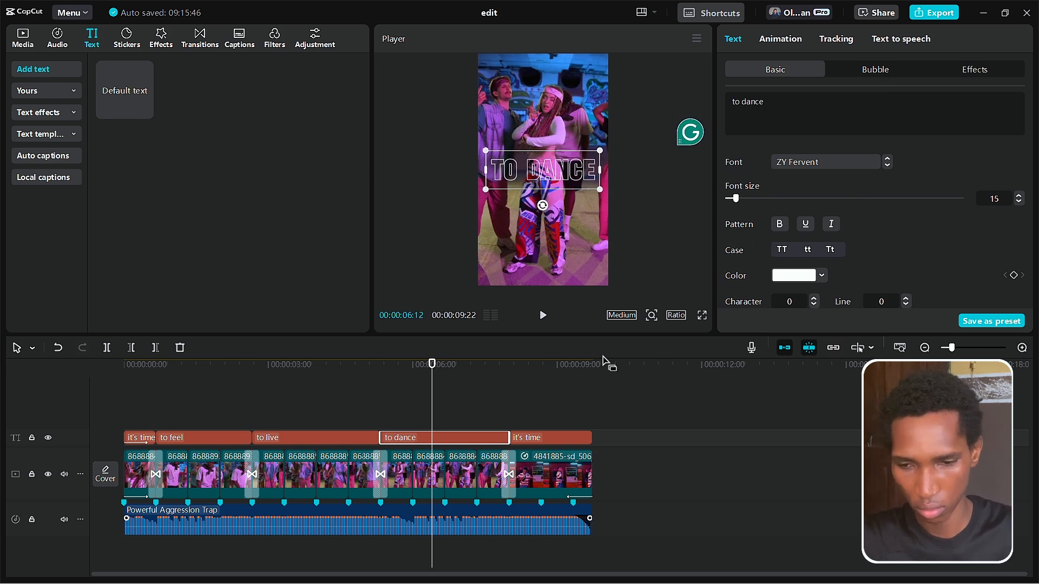
Change the last text segment to "to do you" on two lines and move it near the top of the video frame.
click(544, 414)
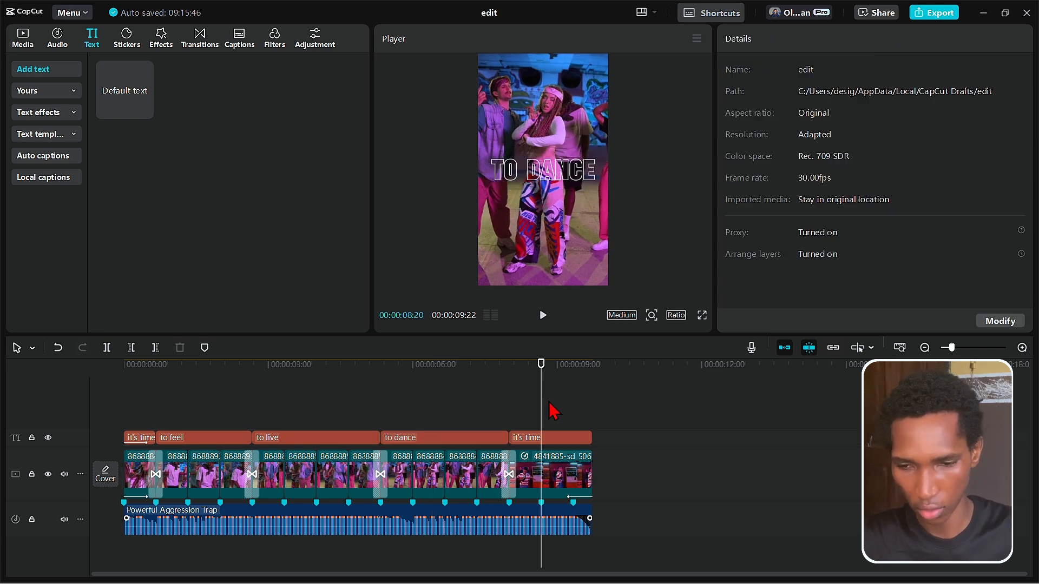
click(557, 438)
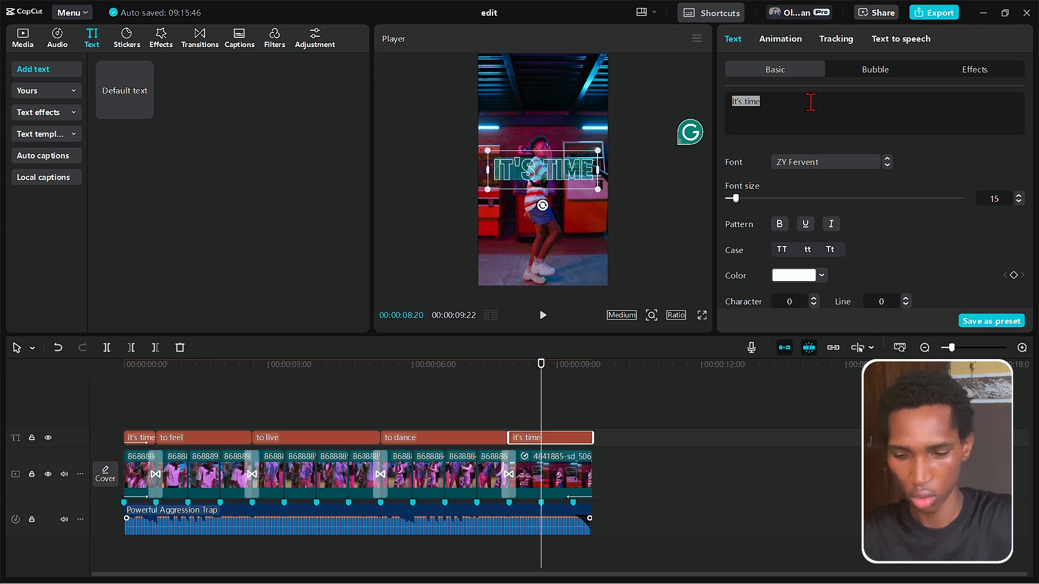
text(to do)
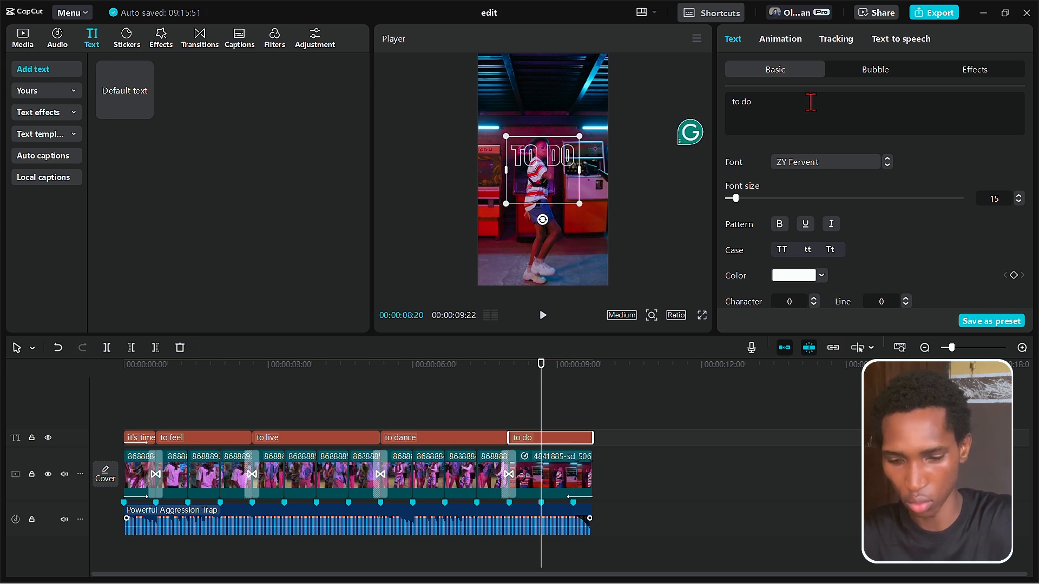
click(575, 415)
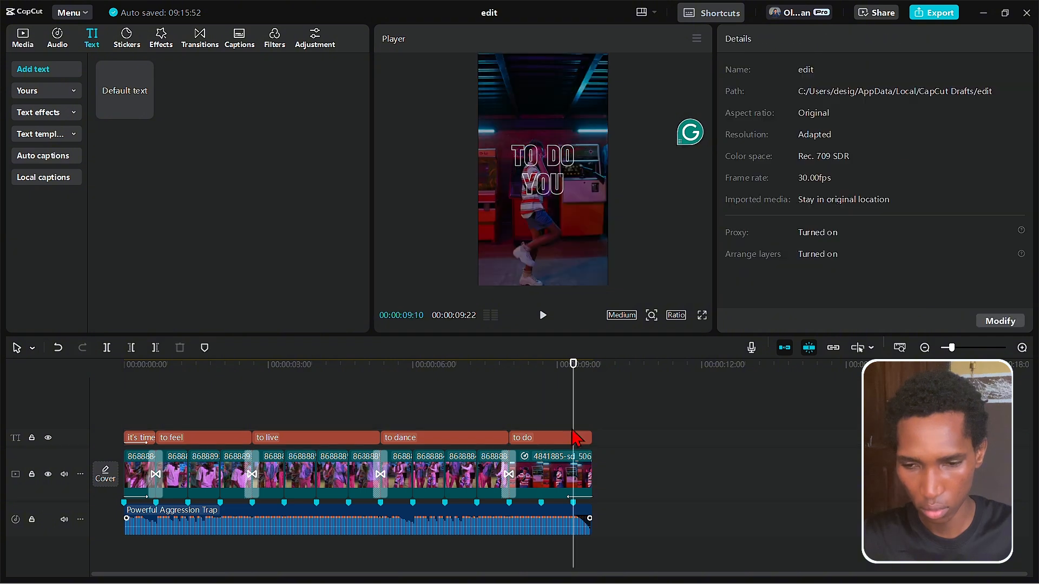
click(571, 433)
drag(542, 173, 543, 99)
Play the edit from the start to review how the text segments change with the beat cuts.
click(304, 399)
drag(304, 399, 13, 407)
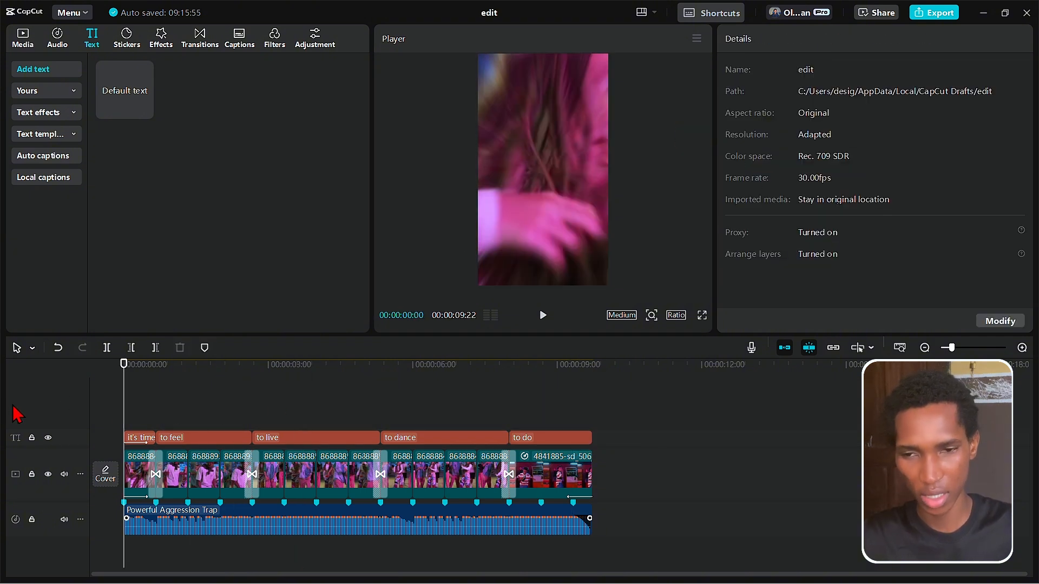
key(space)
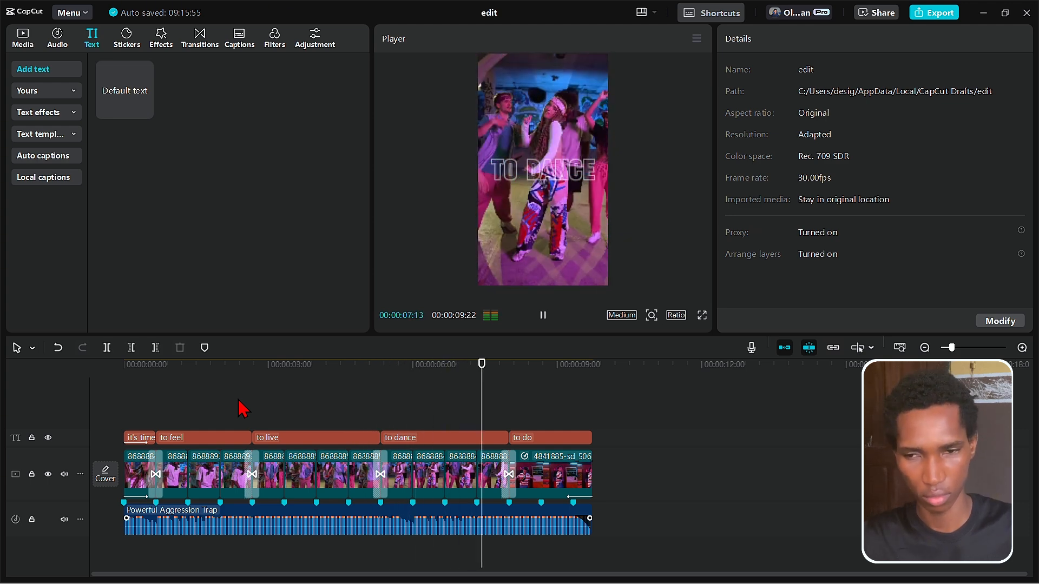
key(space)
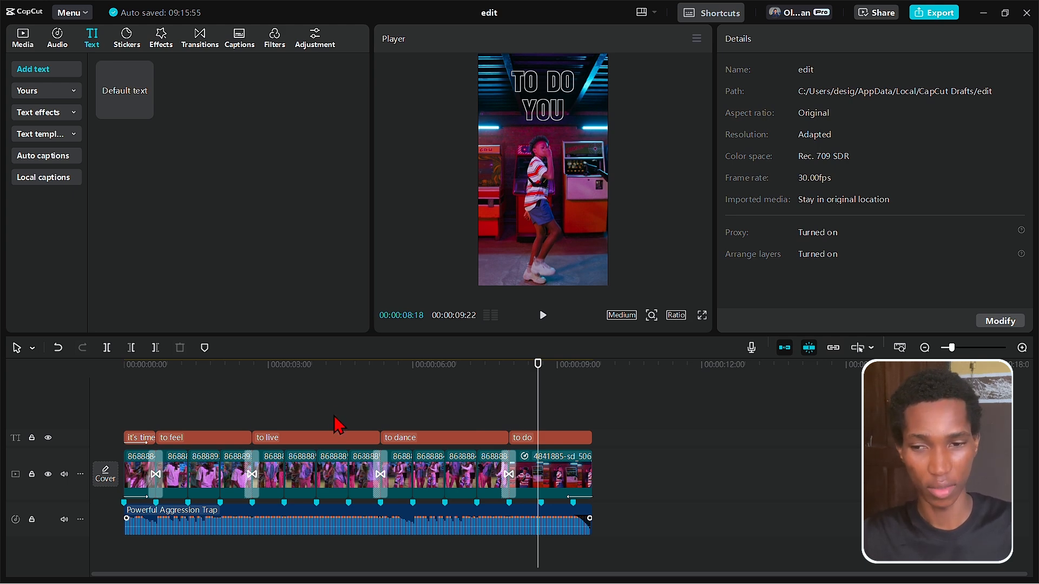
click(330, 398)
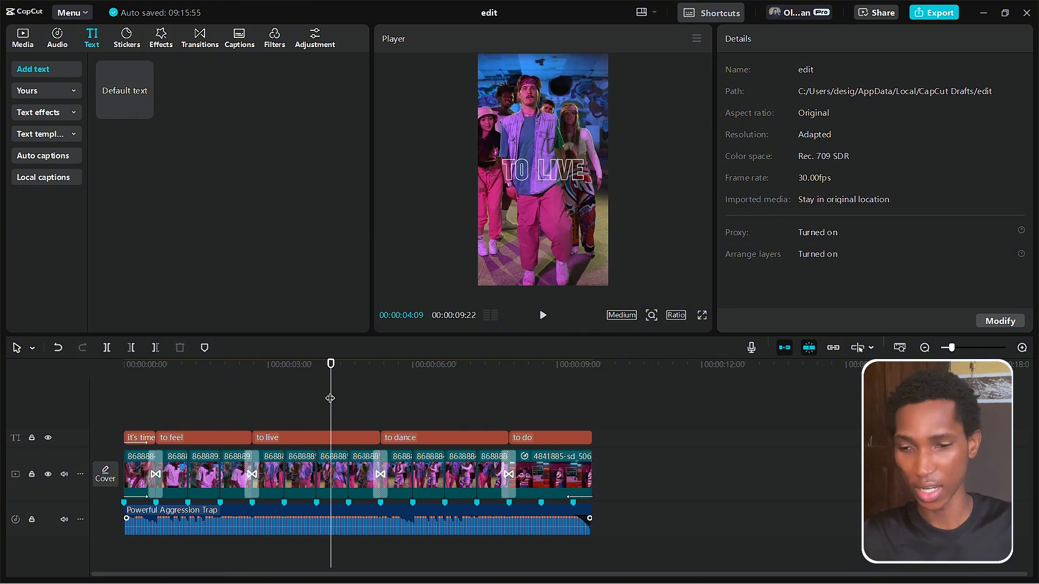
Add a custom adjustment layer at the start of the timeline, above the texts, and stretch it to the end of the video.
key(Home)
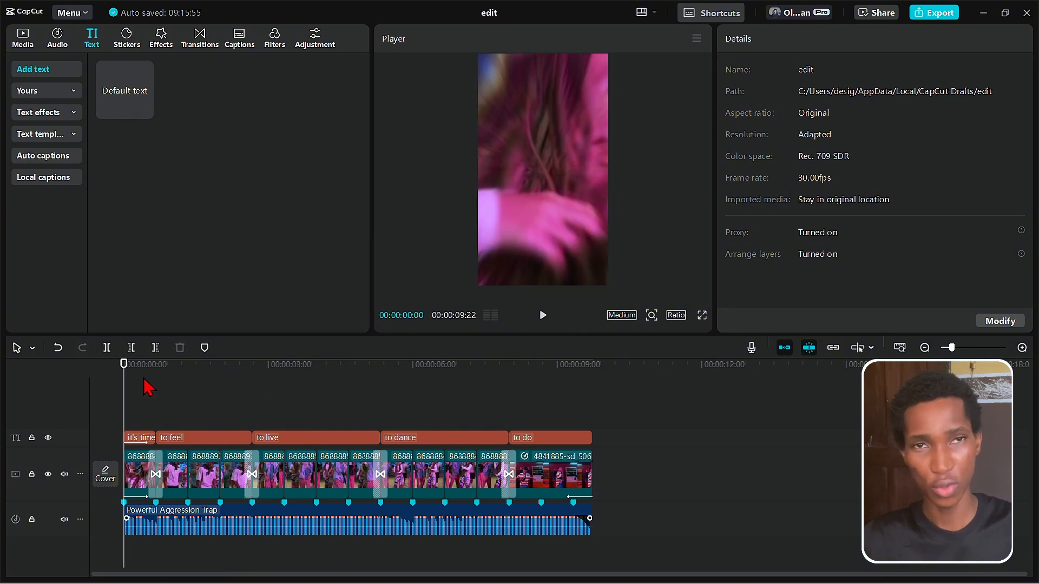
click(312, 43)
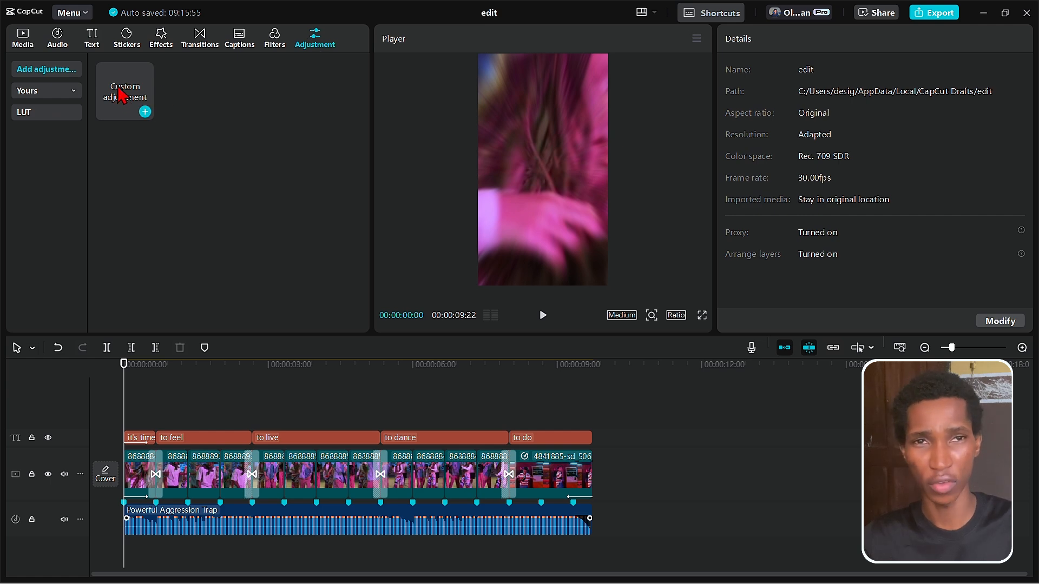
drag(122, 96, 153, 423)
drag(267, 419, 591, 413)
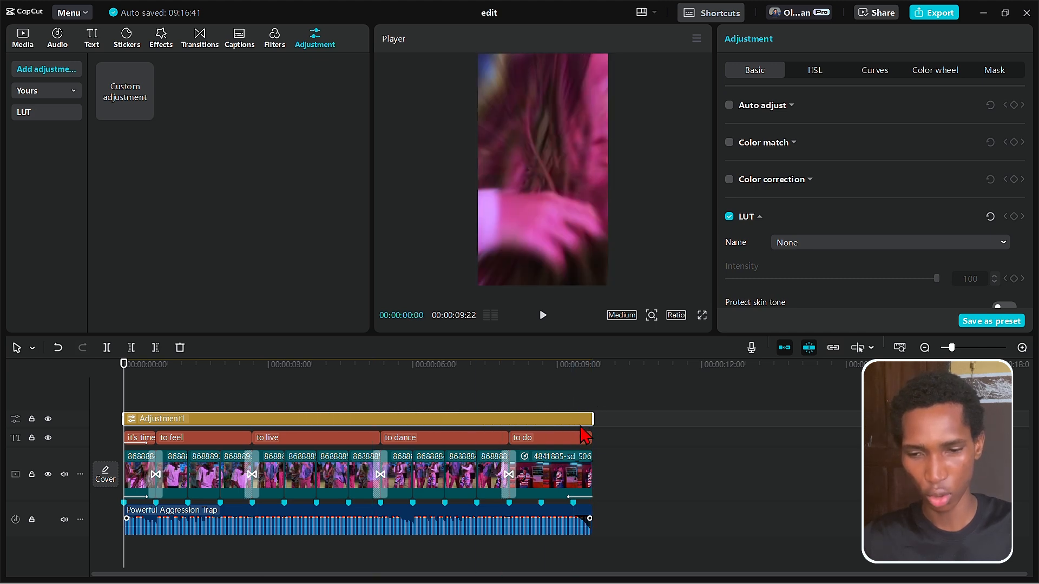
click(575, 449)
Apply the Fade Out exit animation to the final "to do you" text.
click(576, 395)
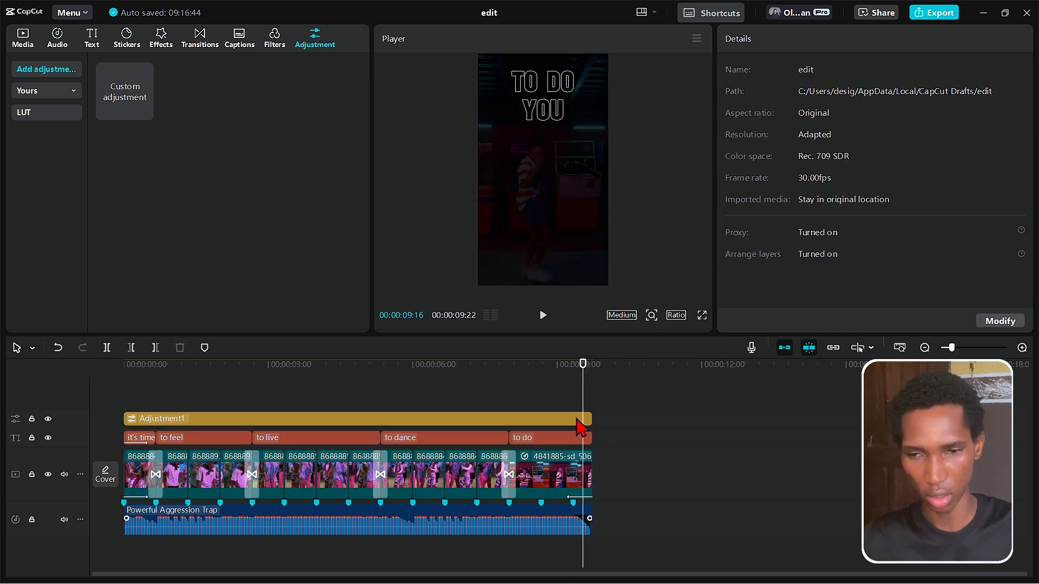
click(568, 437)
click(793, 48)
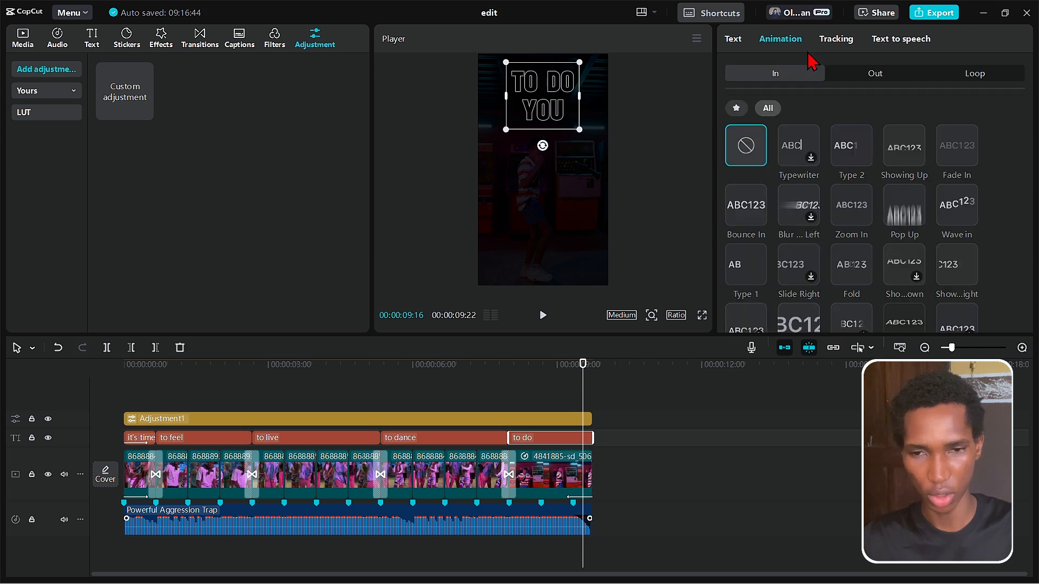
click(871, 74)
click(800, 155)
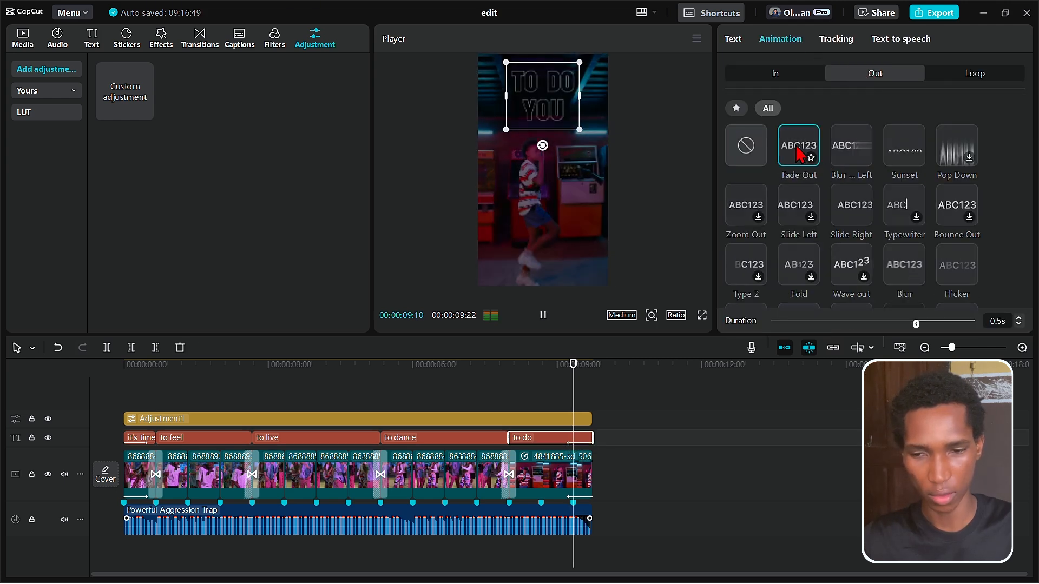
Set Sharpen to 30 and Vignette to 1 on the adjustment layer.
click(500, 420)
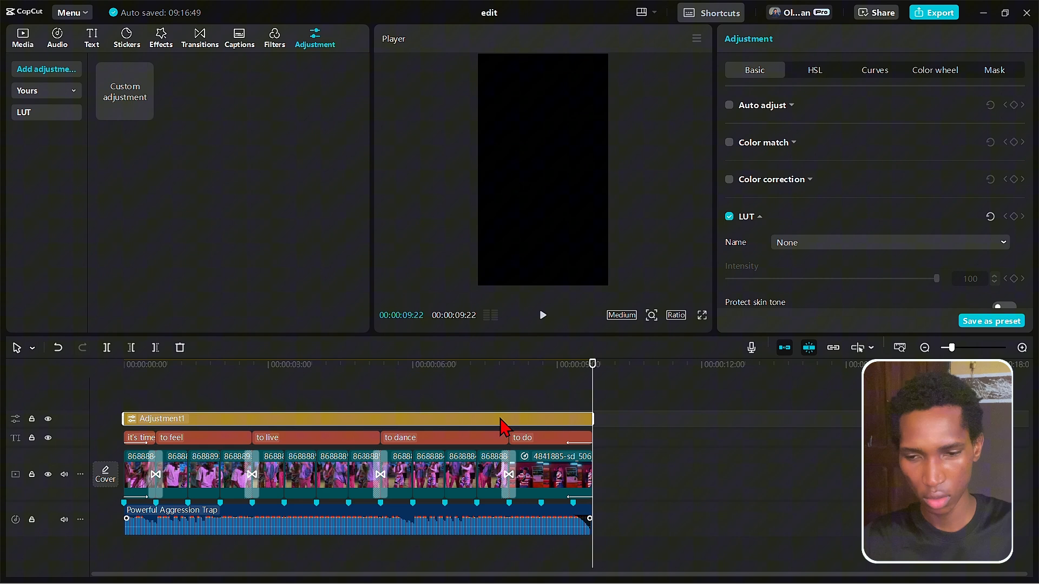
click(452, 378)
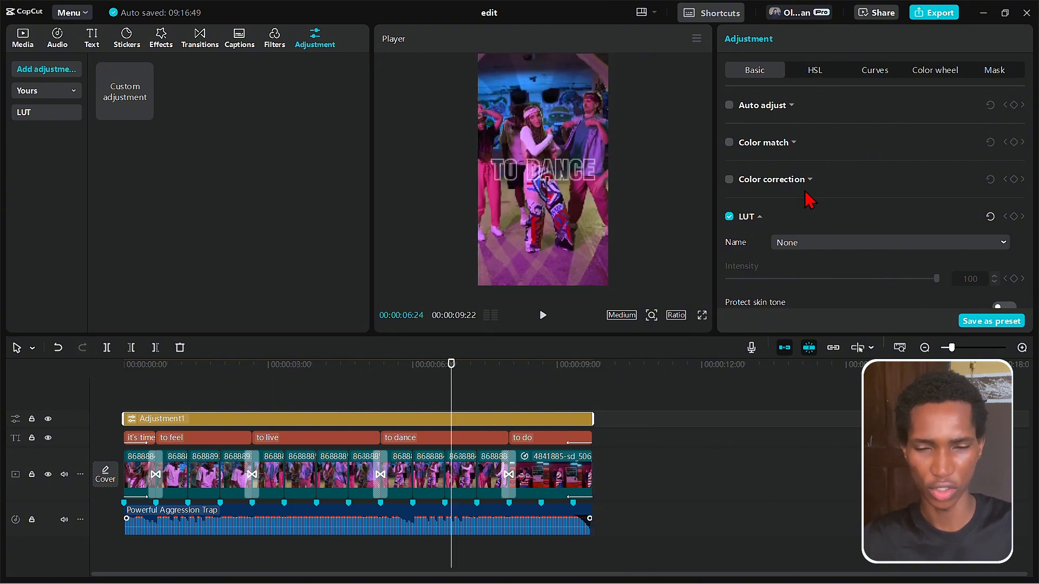
scroll(805, 192, down, 5)
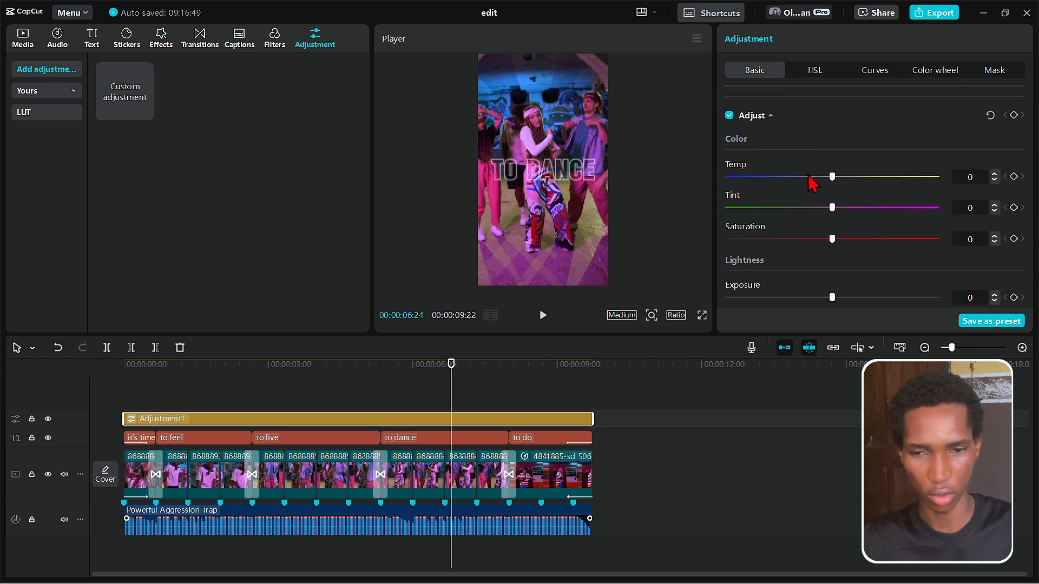
scroll(809, 186, down, 6)
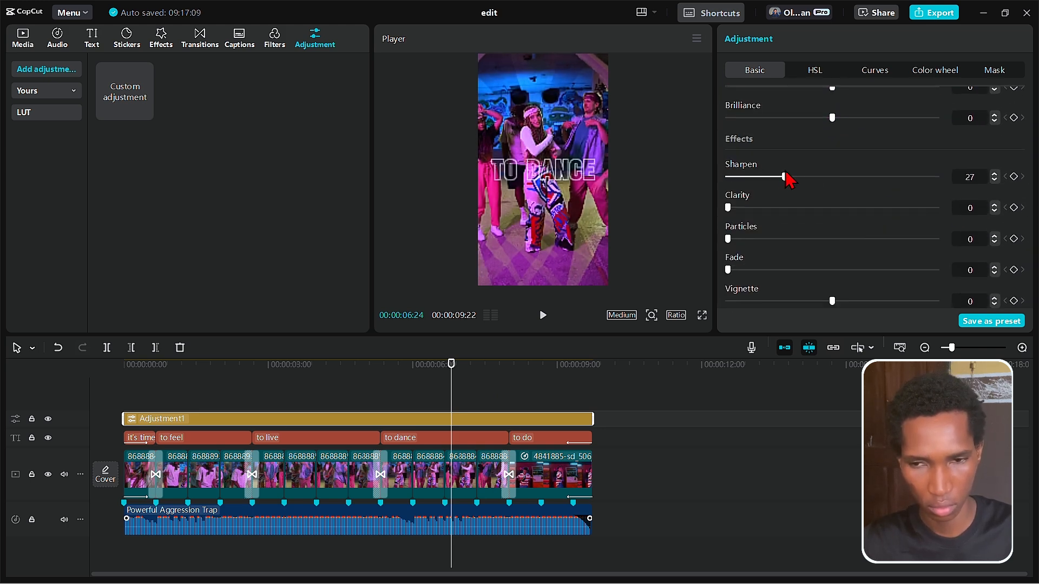
click(994, 297)
Play the video from the start to check the adjusted look over the first clips.
click(124, 365)
key(space)
key(space)
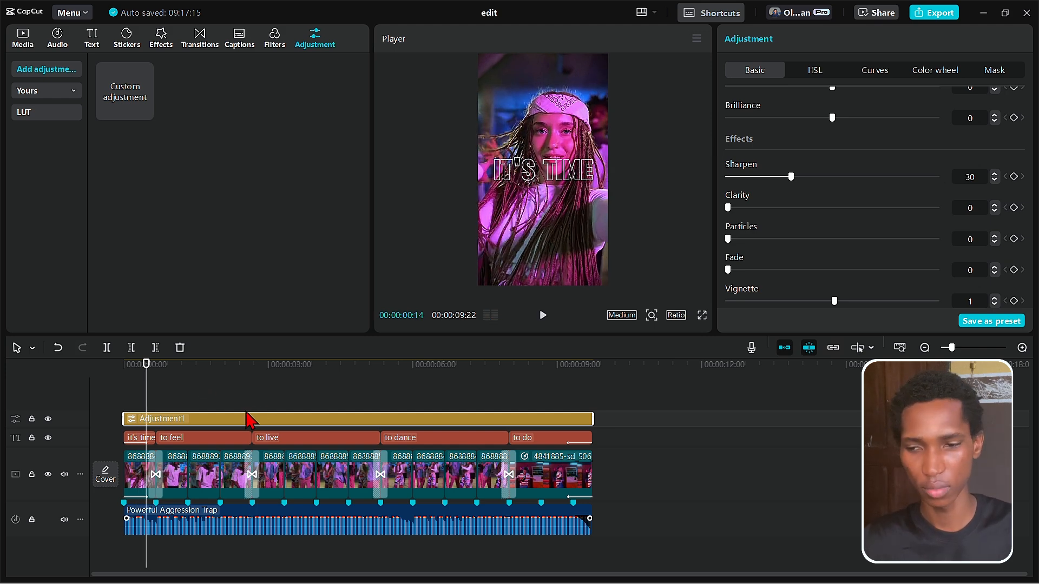
key(space)
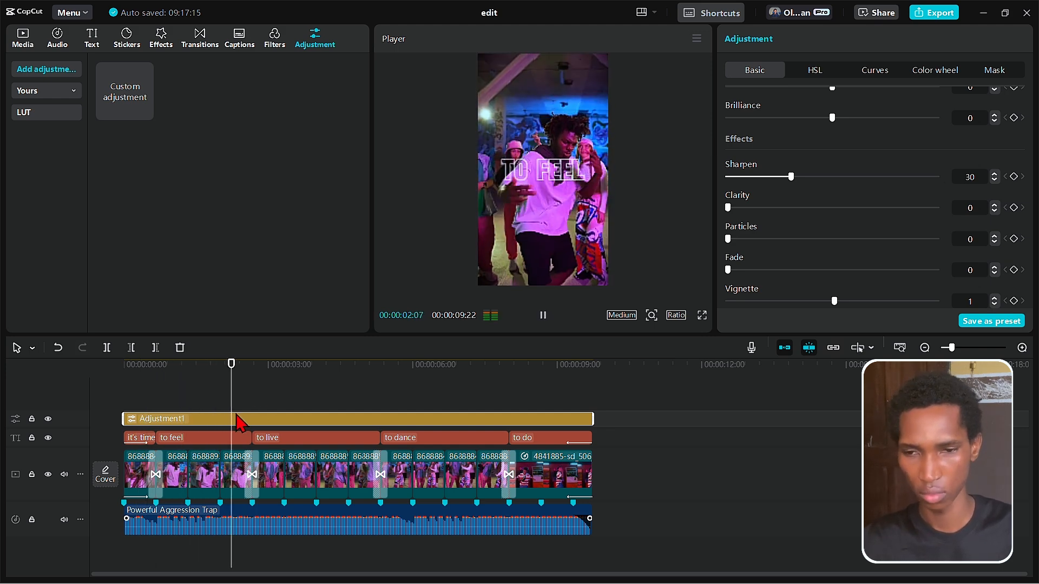
key(space)
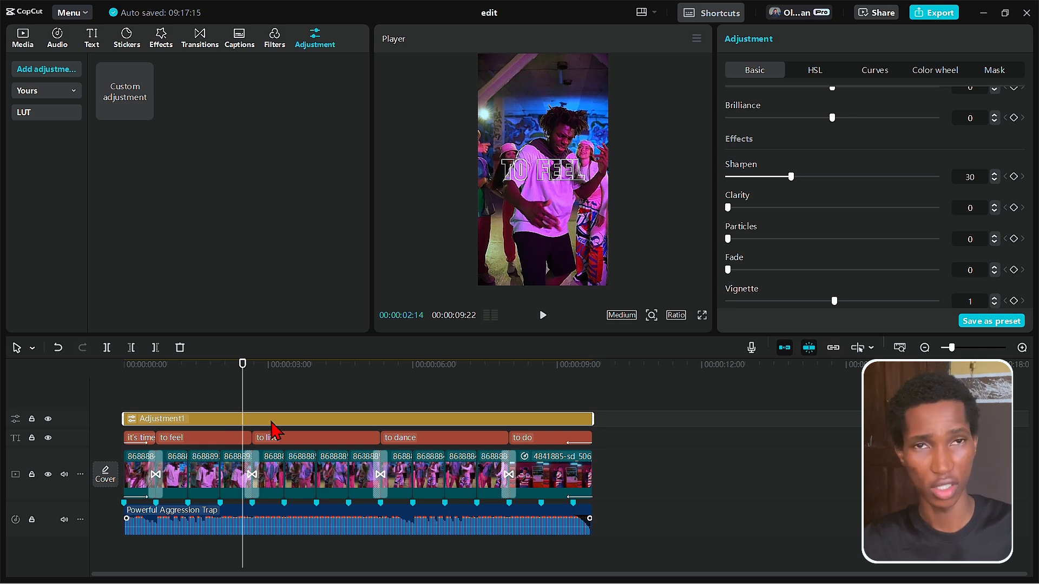
Replay the adjusted dance edit from the start of the timeline.
drag(315, 389, 1, 429)
key(space)
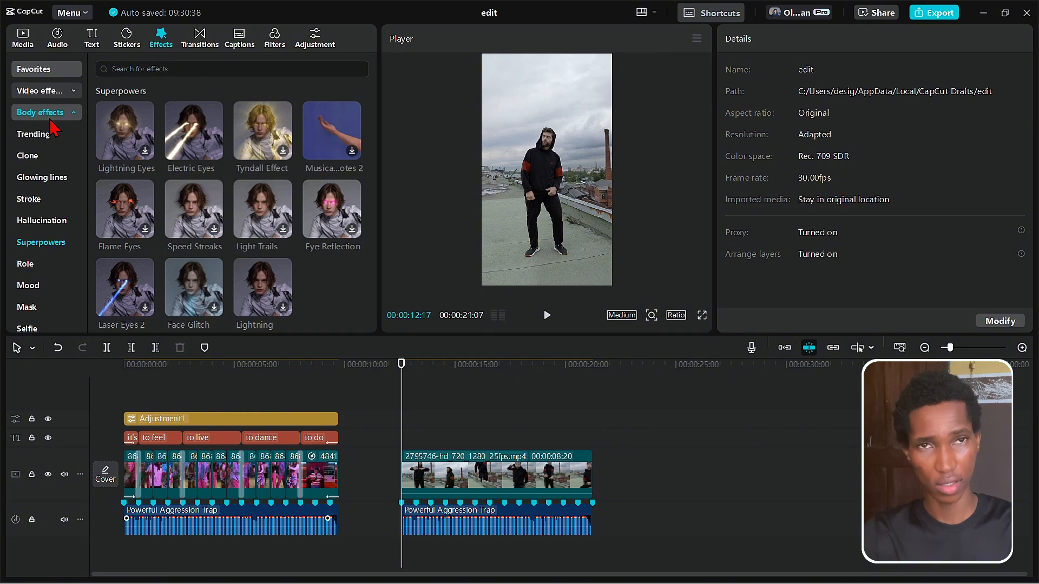
Browse the trending body effects and trending video effects in the effects library.
click(40, 134)
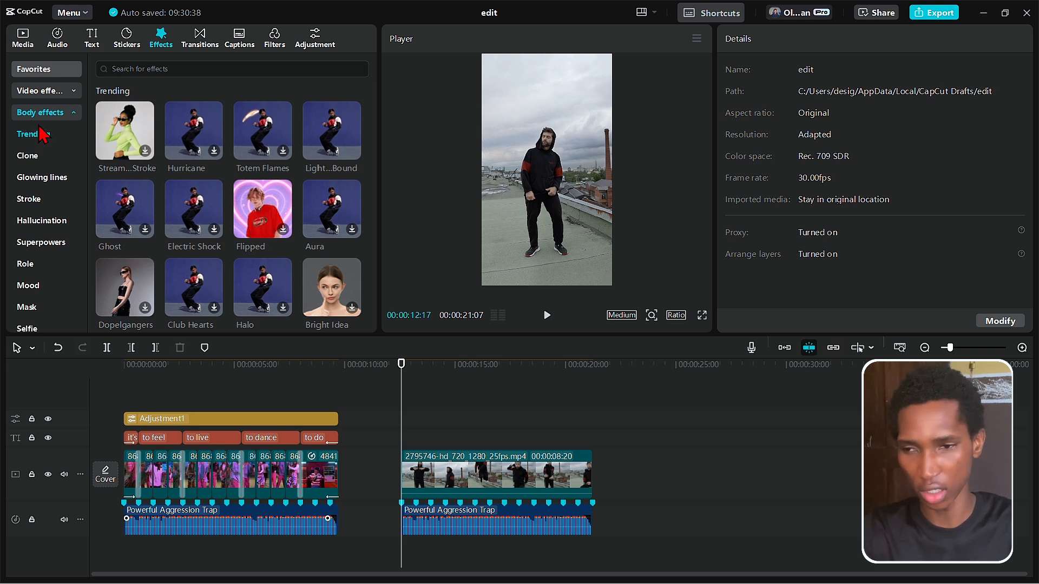
click(48, 112)
click(43, 91)
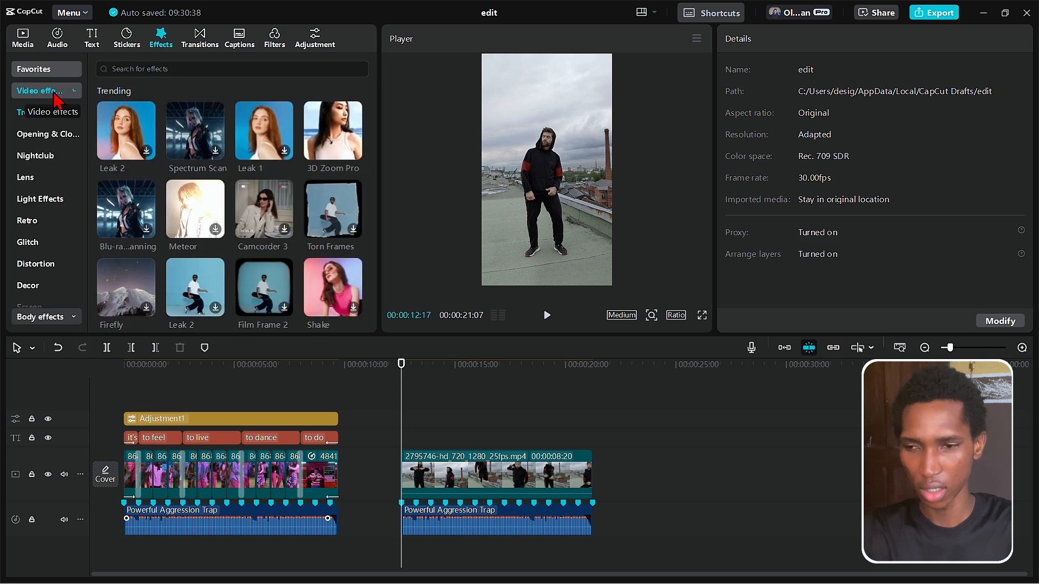
click(54, 92)
click(57, 113)
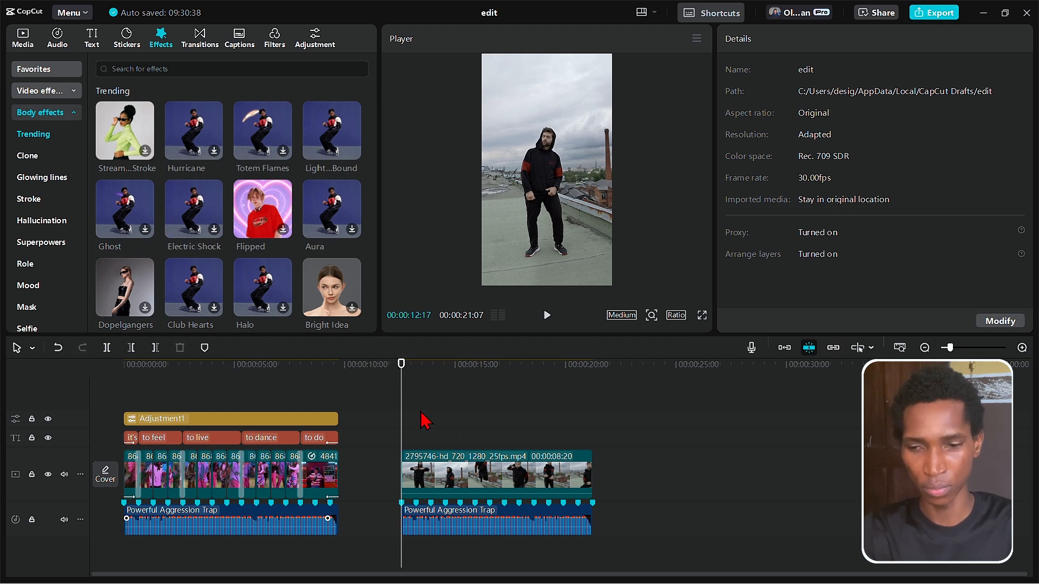
Play the rooftop dance clip from its start to review the movements.
click(414, 390)
drag(414, 385, 402, 446)
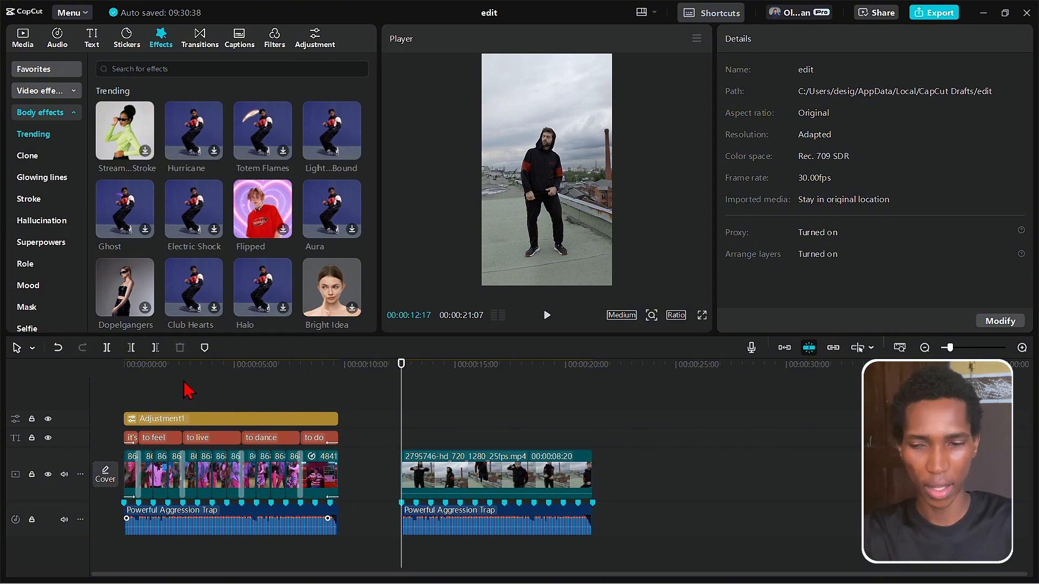
drag(188, 389, 403, 366)
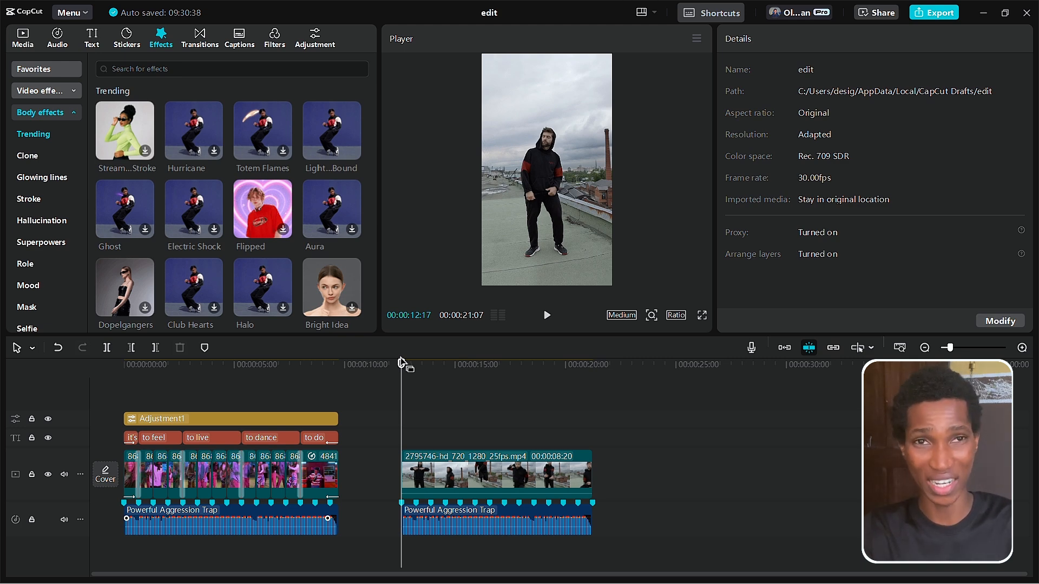
key(space)
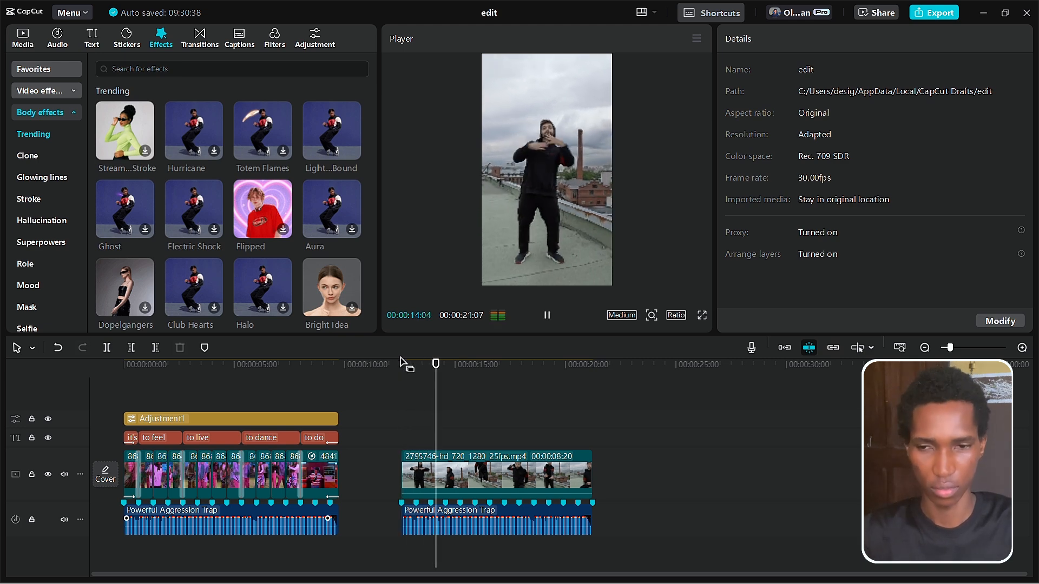
key(space)
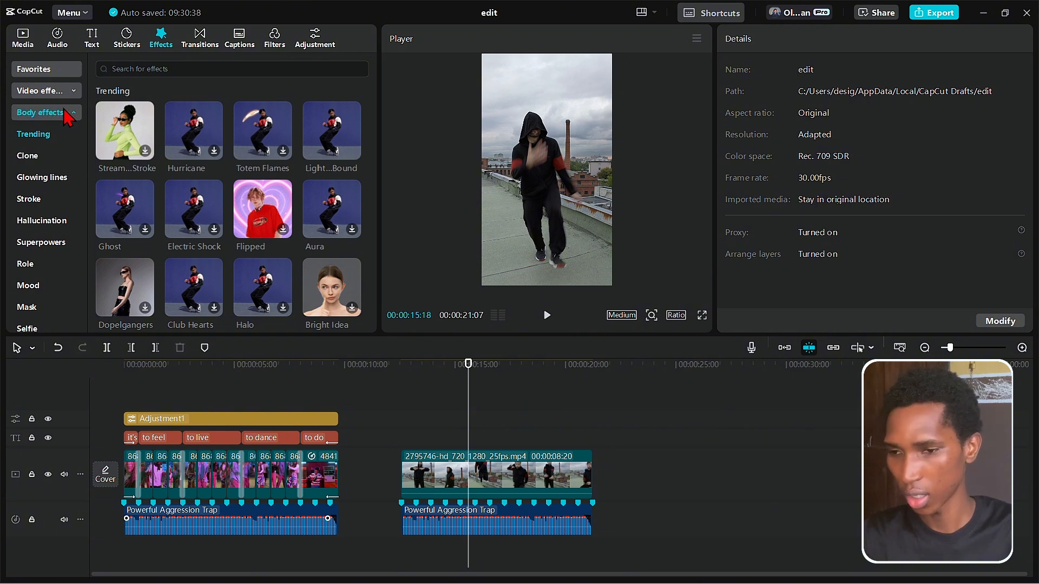
Preview the favorite body effect Big Head and return to the start of the rooftop dance clip.
click(68, 112)
click(54, 70)
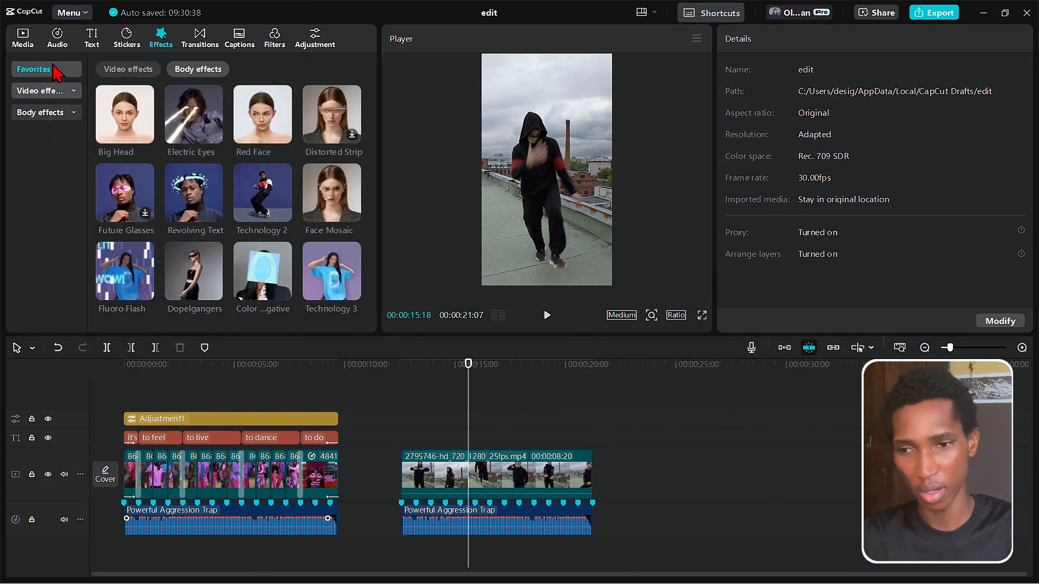
mouse_move(180, 121)
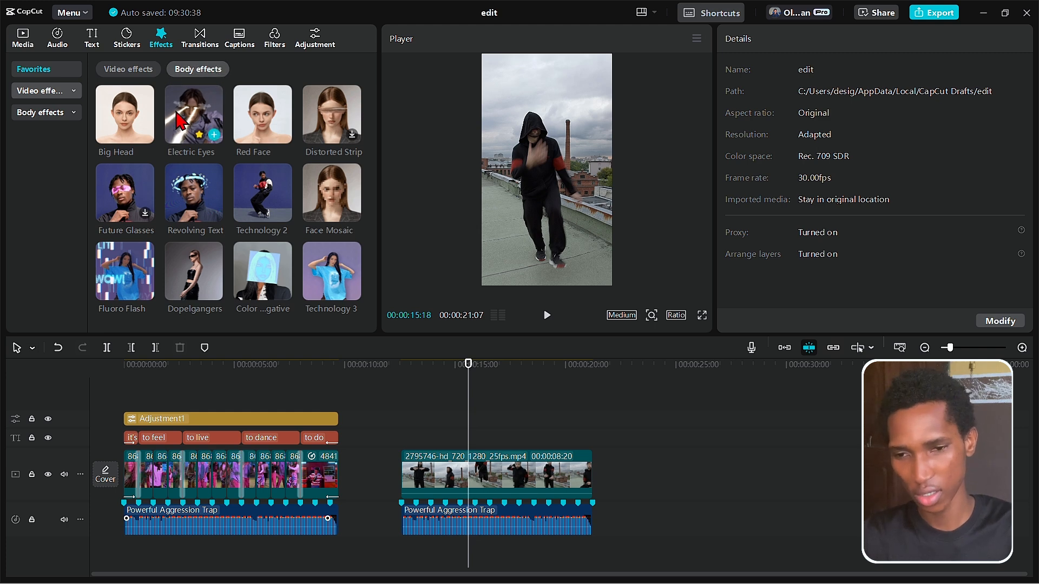
mouse_move(116, 108)
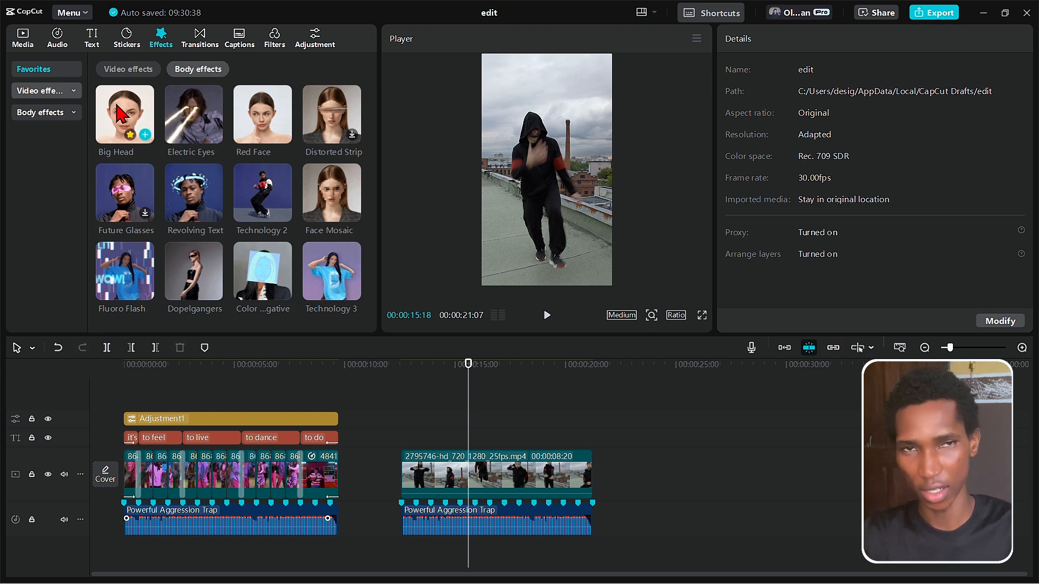
click(118, 111)
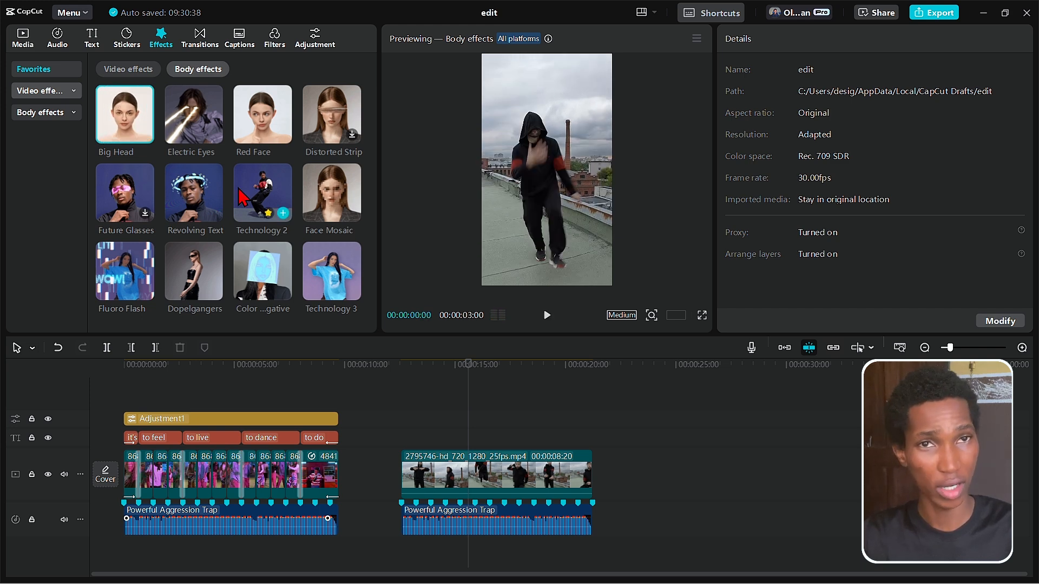
click(400, 385)
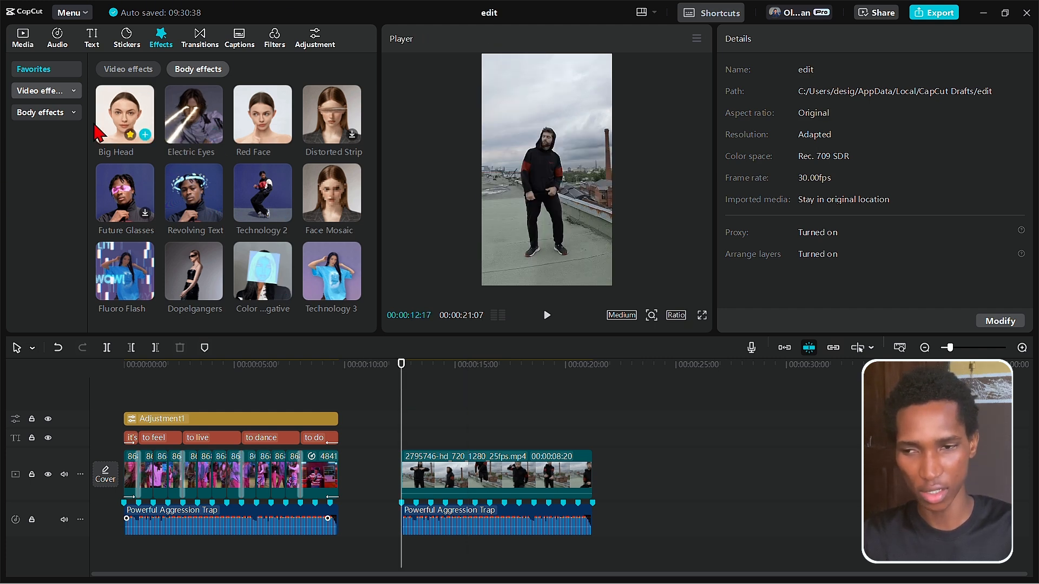
Preview the favorite body effects Electric Eyes, Red Face and Revolving Text on the rooftop dance clip.
click(64, 117)
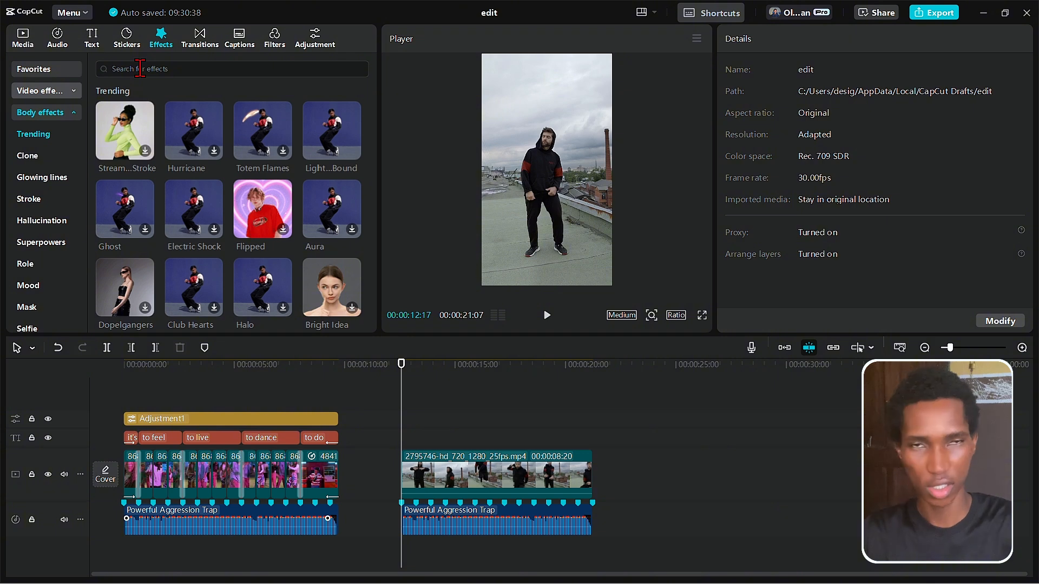
click(33, 69)
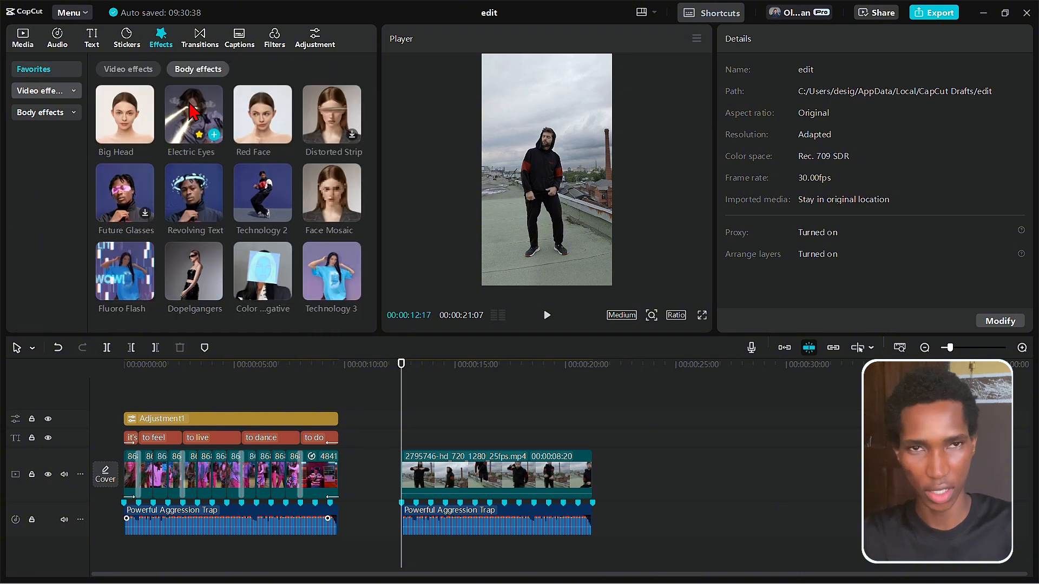
click(190, 112)
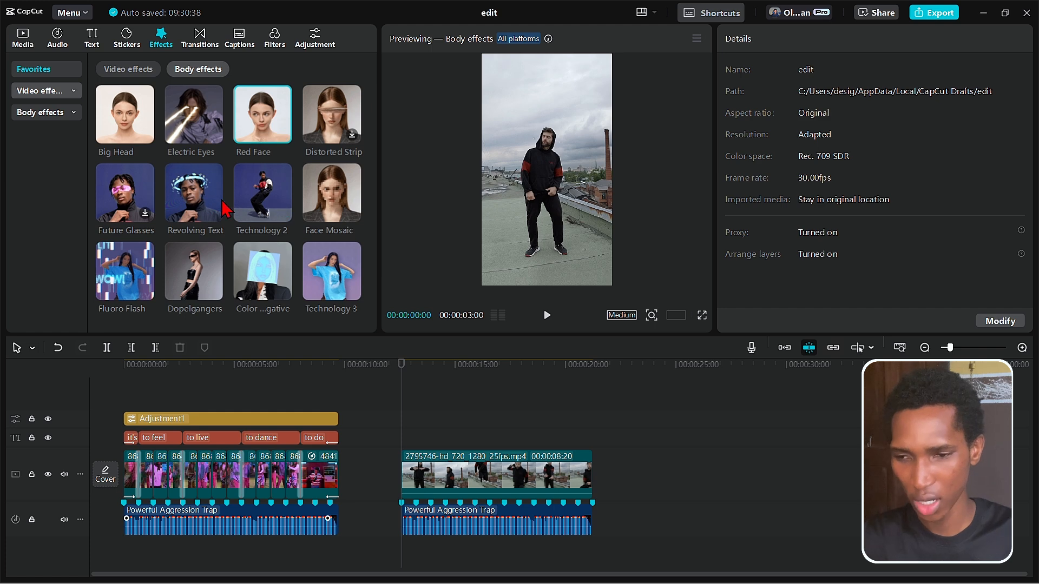
click(191, 194)
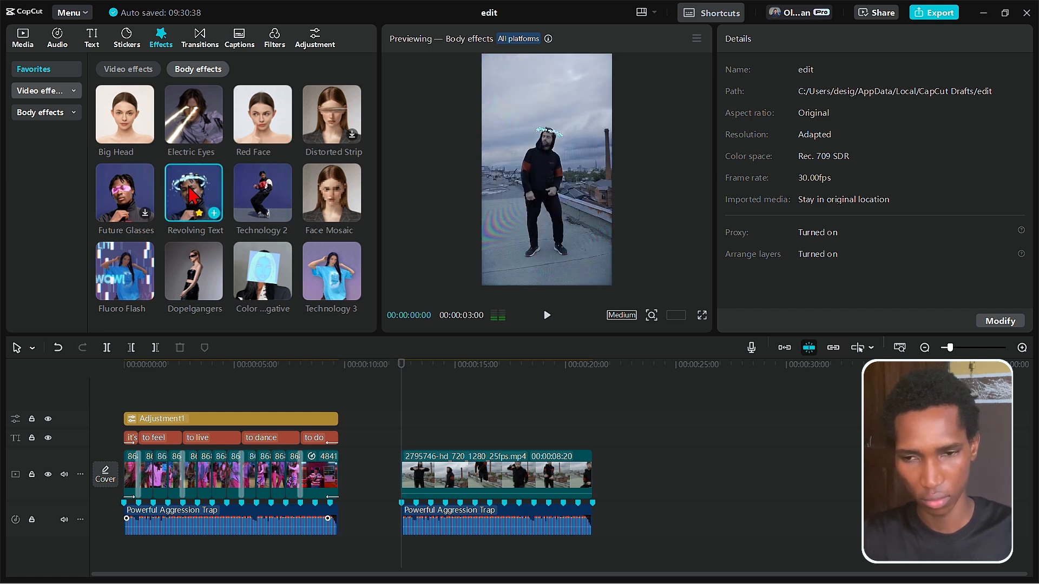
Preview the Technology 2 body effect on the first edit's "to feel" section.
click(195, 384)
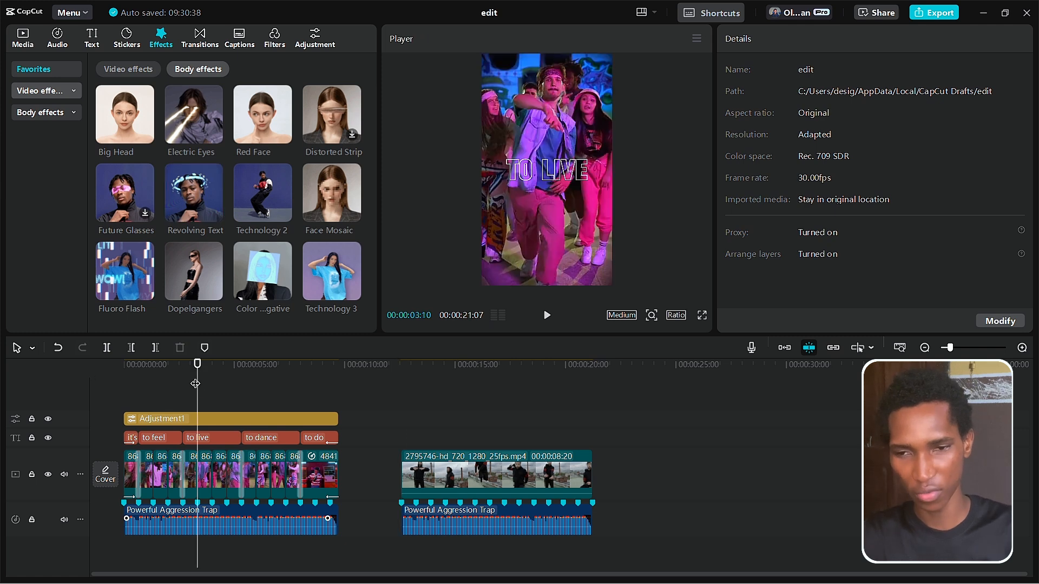
click(162, 389)
drag(162, 389, 143, 403)
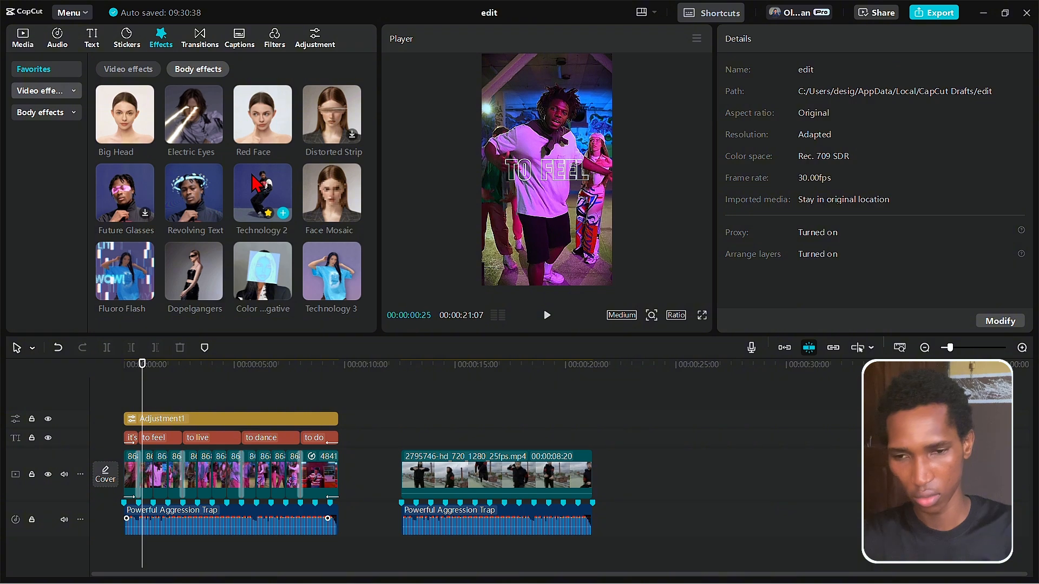
click(254, 184)
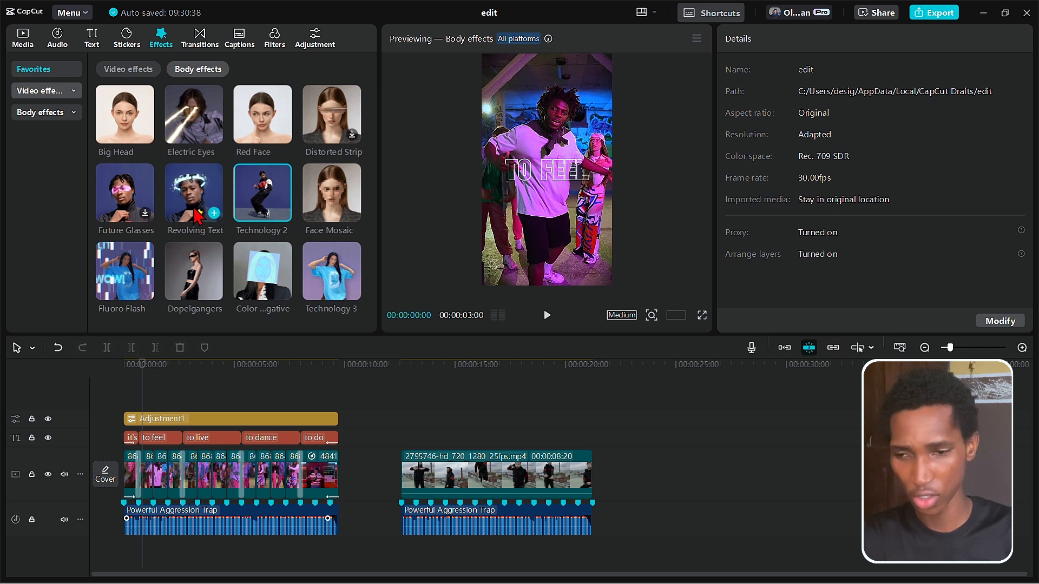
Preview the Fluoro Flash body effect on the rooftop dance clip and glance at the favorite video effects.
click(401, 375)
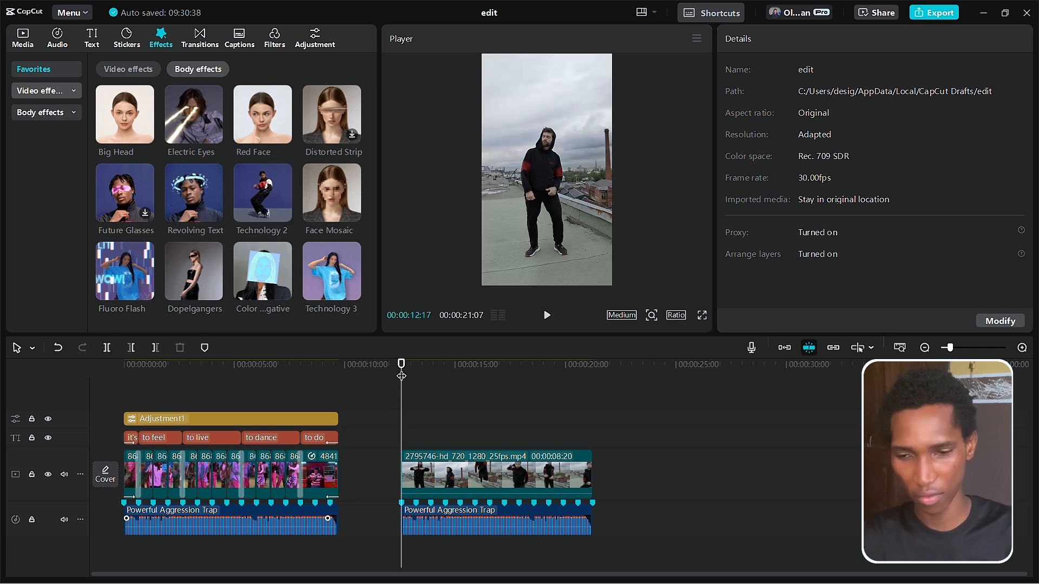
click(114, 267)
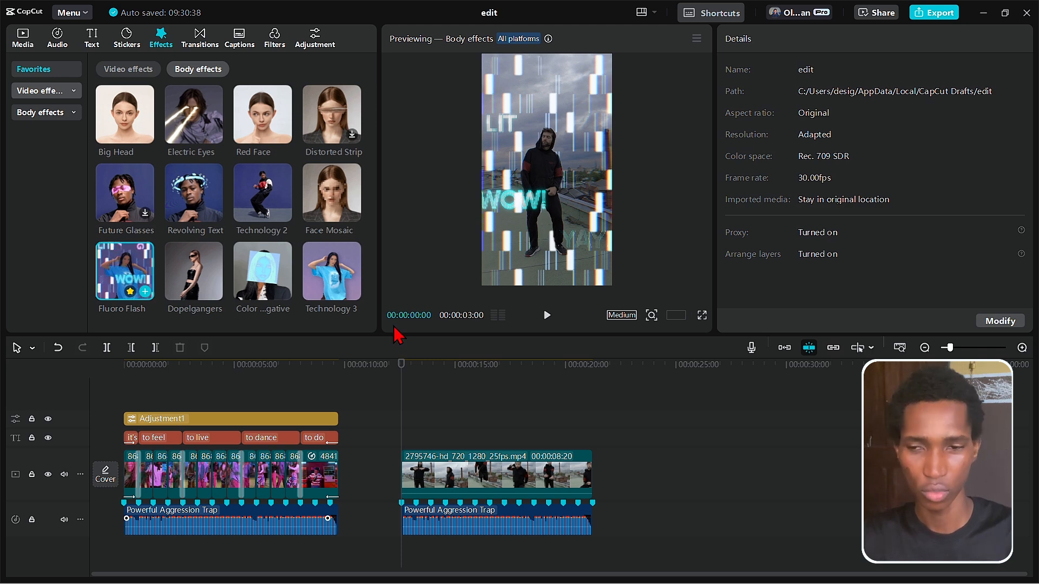
click(430, 381)
click(129, 70)
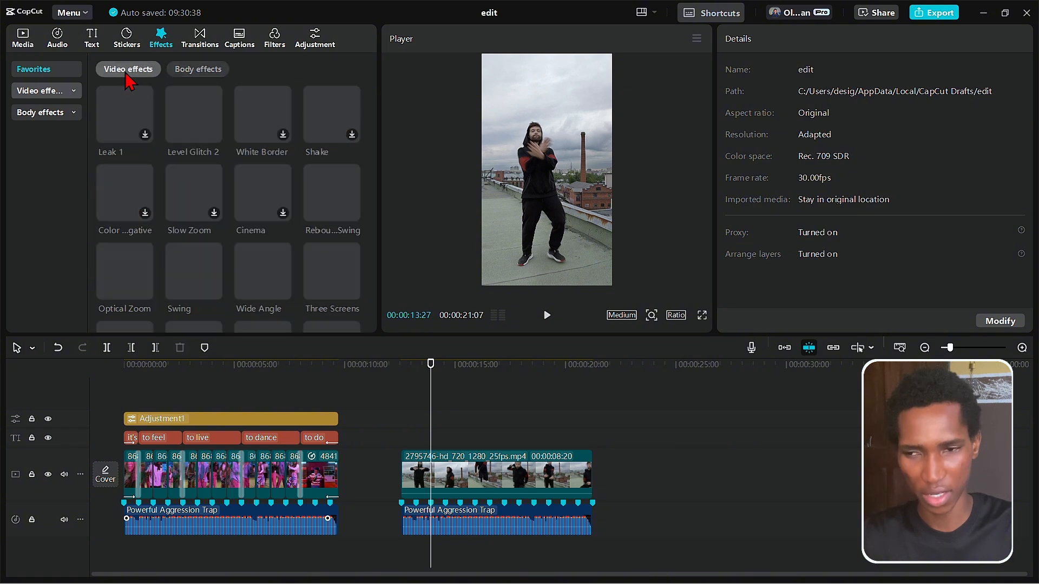
click(205, 72)
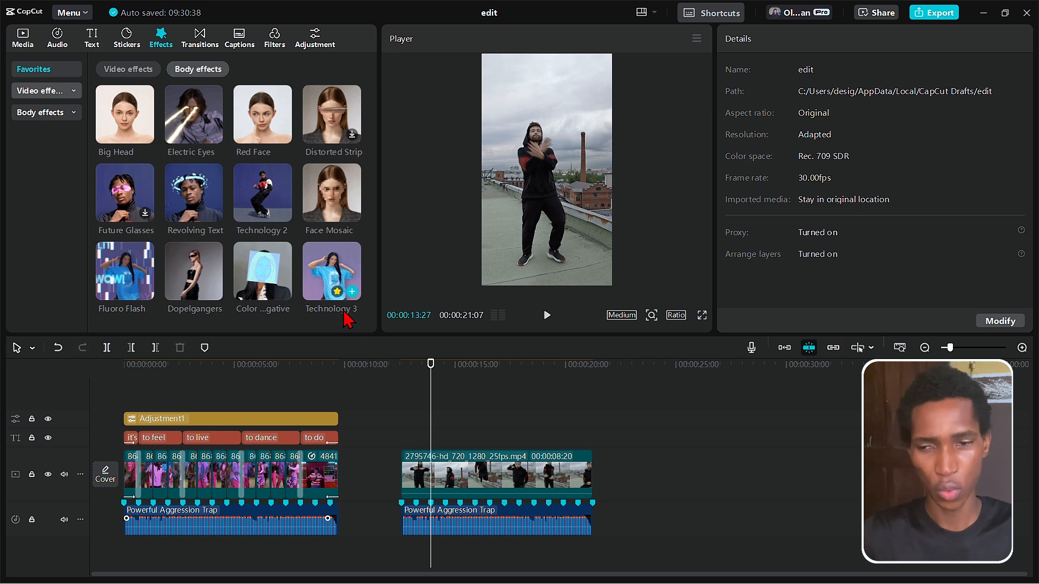
click(400, 379)
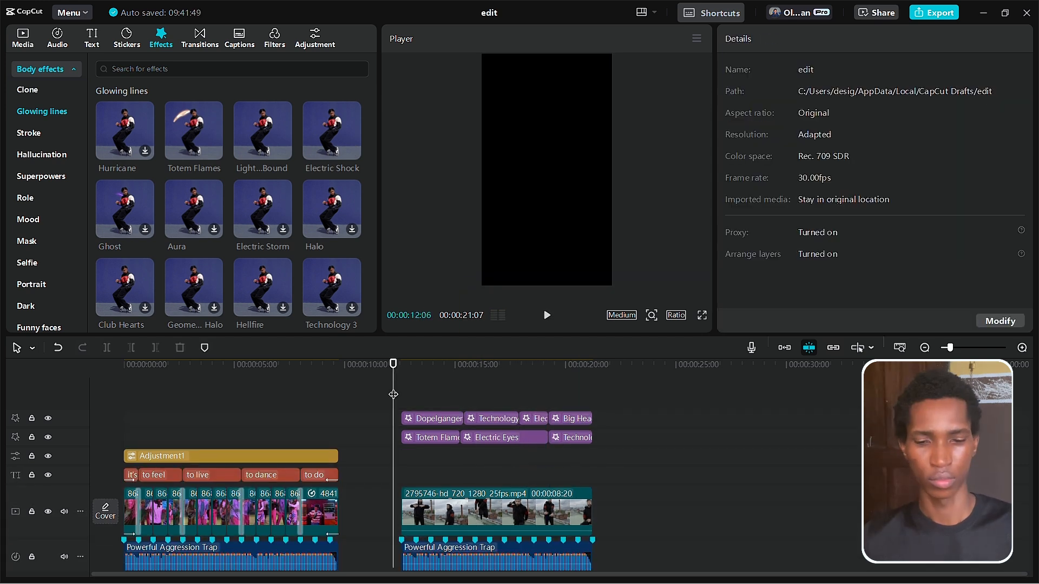
Add the 6584525 selfie clip to the main video track after the rooftop dance clip, leaving a gap, and skim through it.
key(Down)
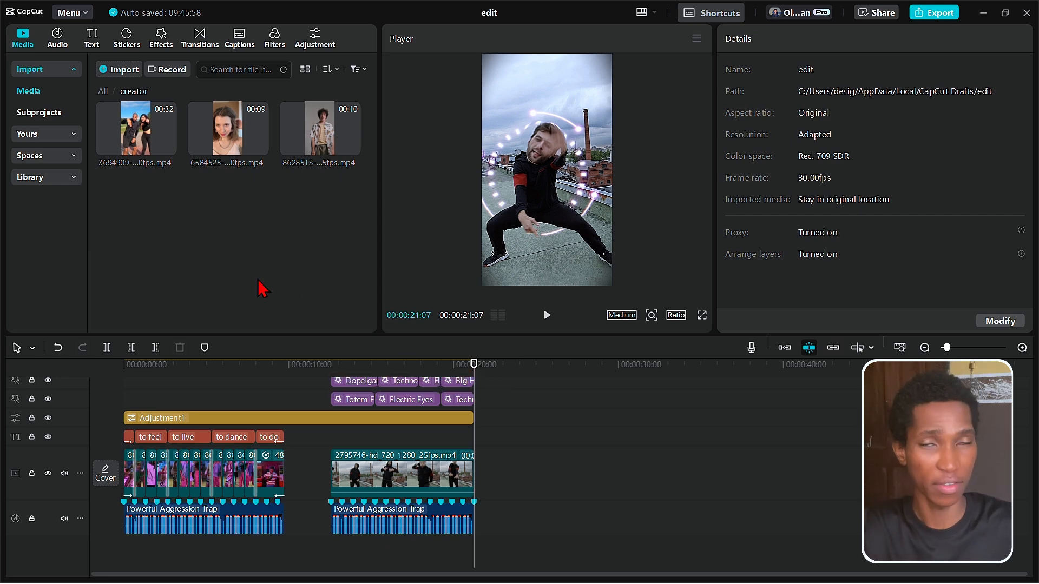
drag(233, 145, 538, 460)
click(528, 398)
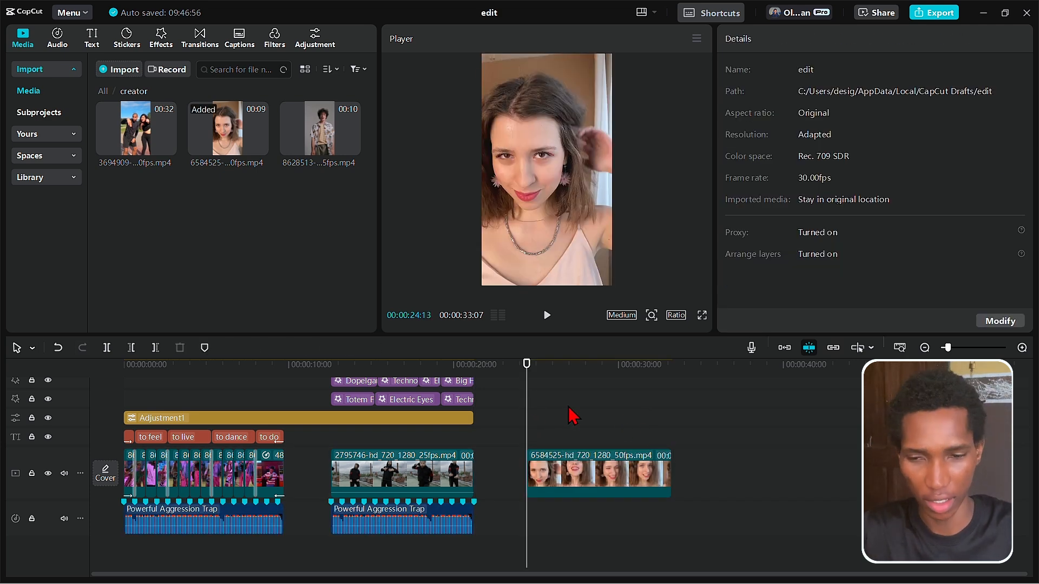
click(548, 389)
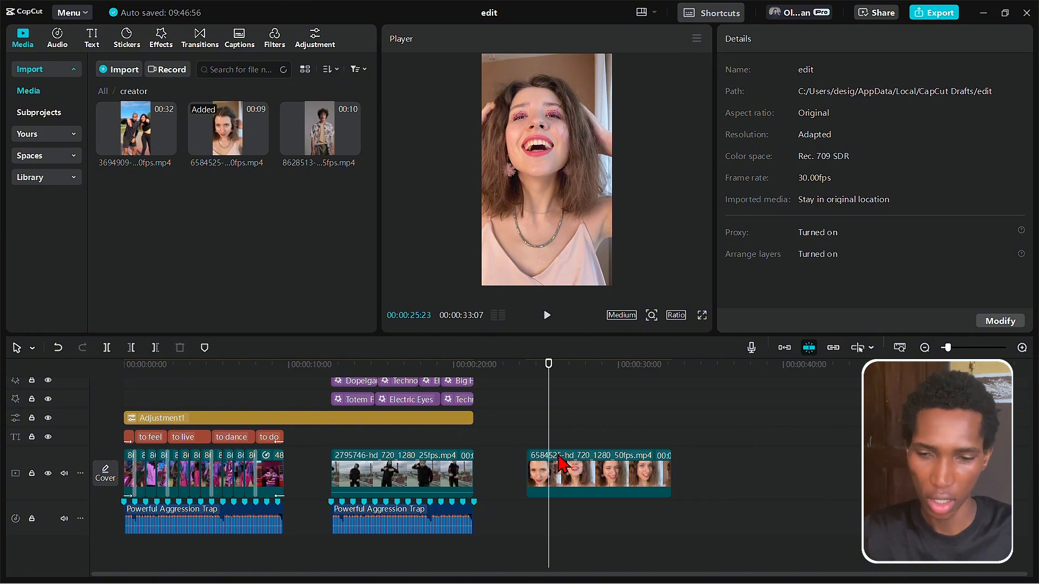
drag(565, 365, 562, 387)
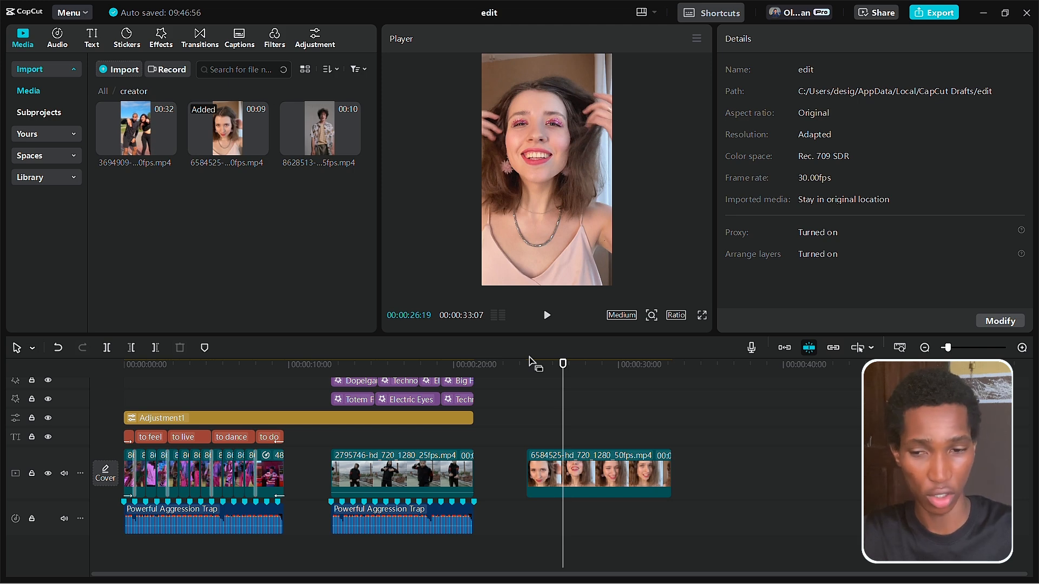
Examine the face and body retouch options for the 6584525 selfie clip at a frame where the face looks forward.
click(569, 470)
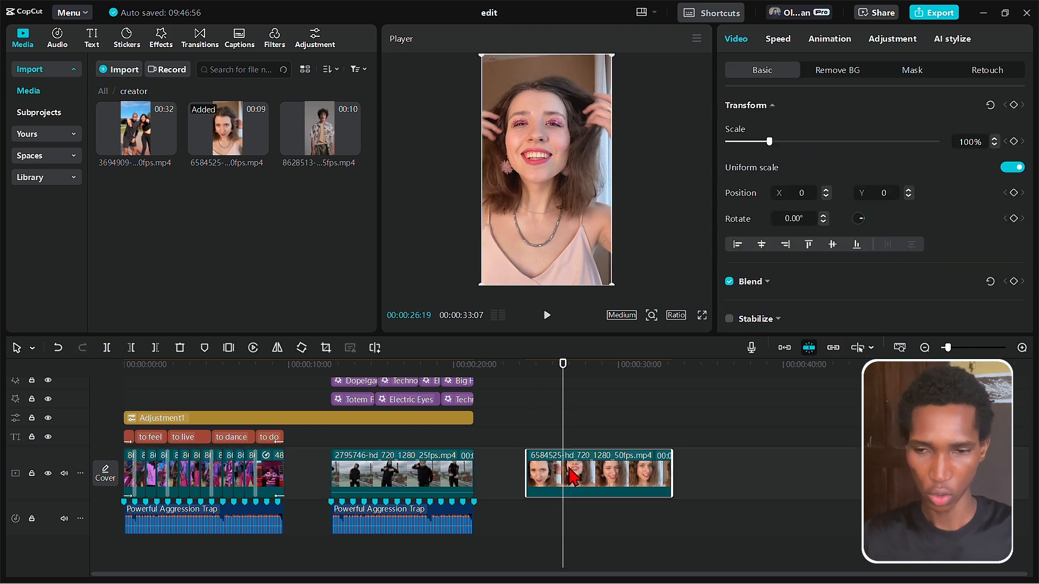
drag(575, 371, 611, 372)
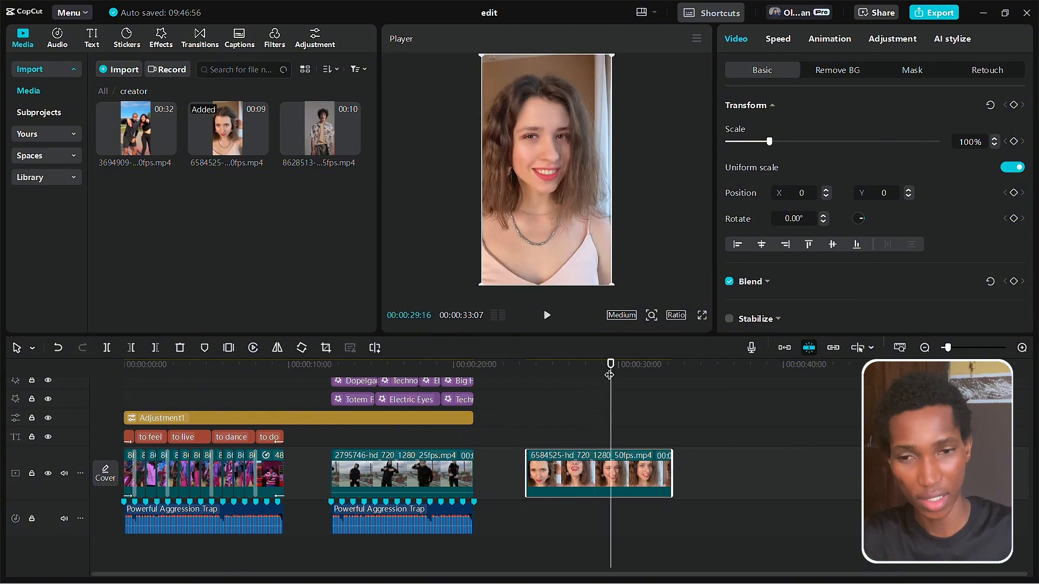
click(990, 70)
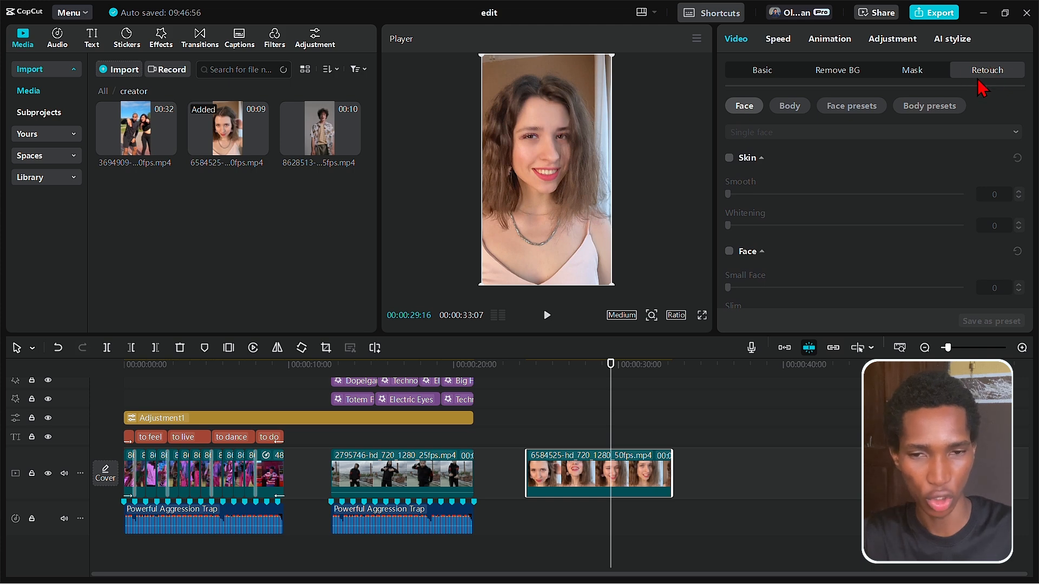
click(760, 72)
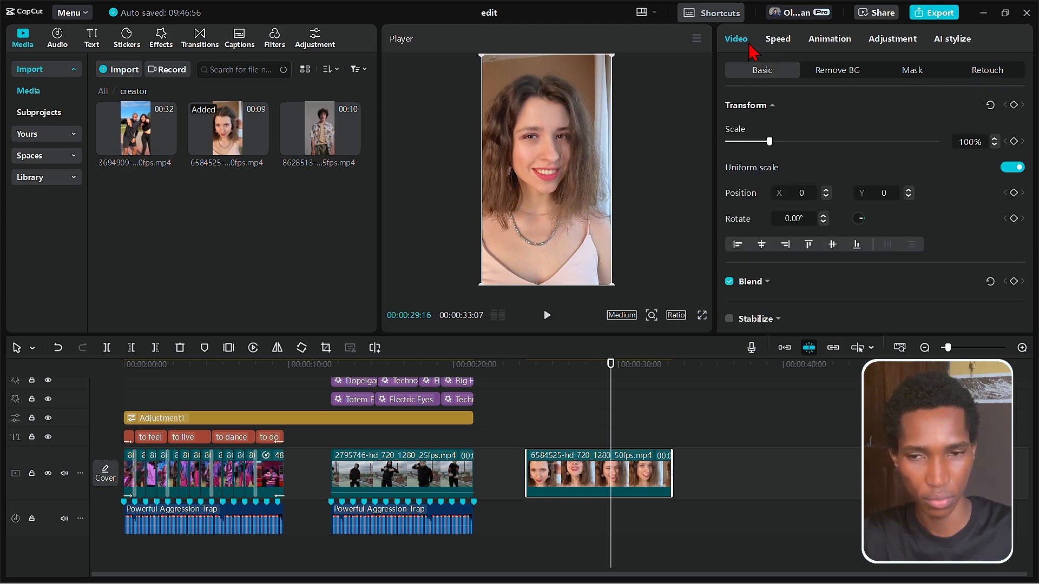
click(982, 71)
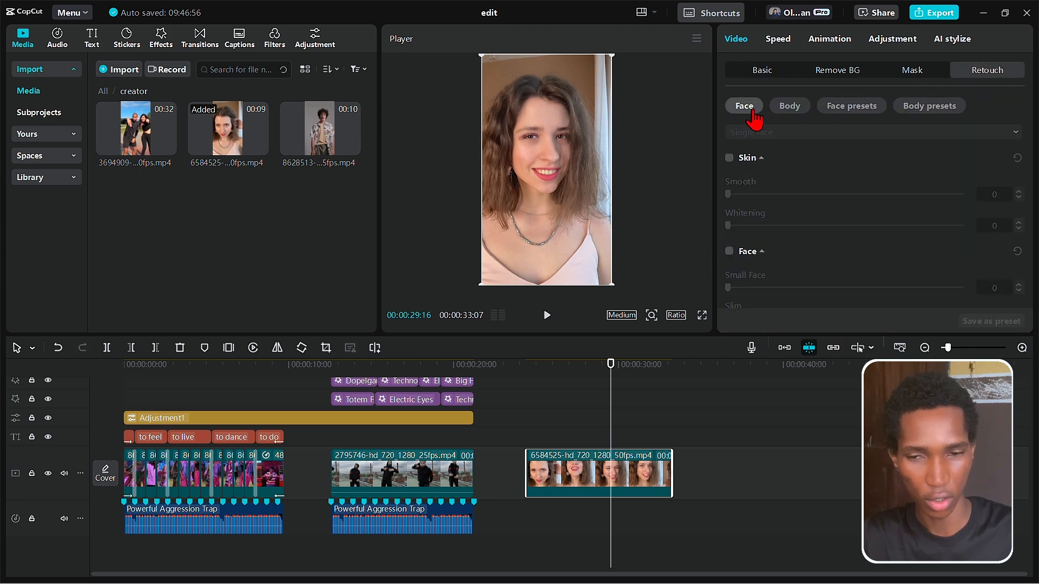
click(795, 108)
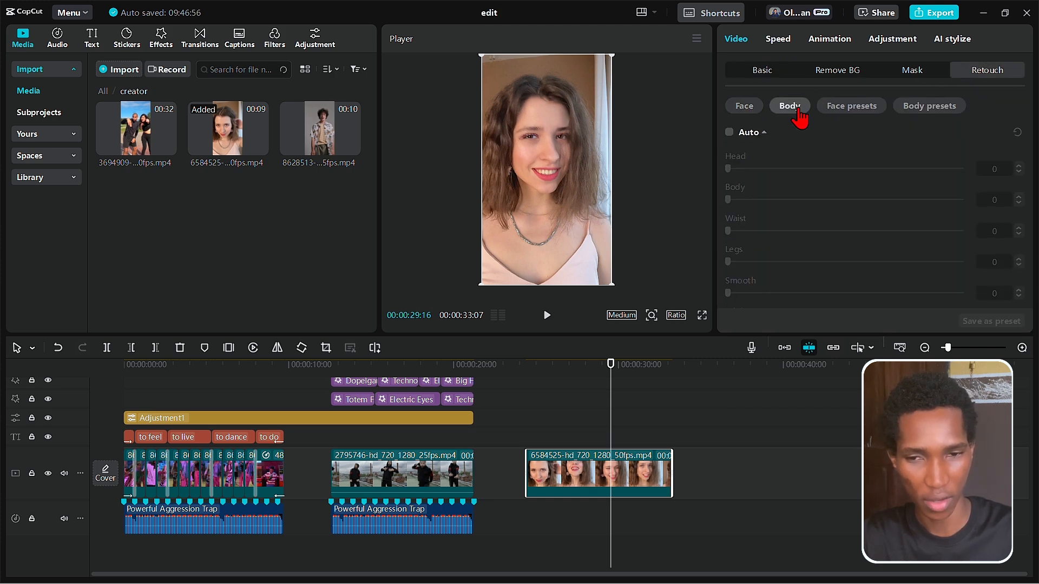
click(747, 106)
scroll(774, 192, down, 5)
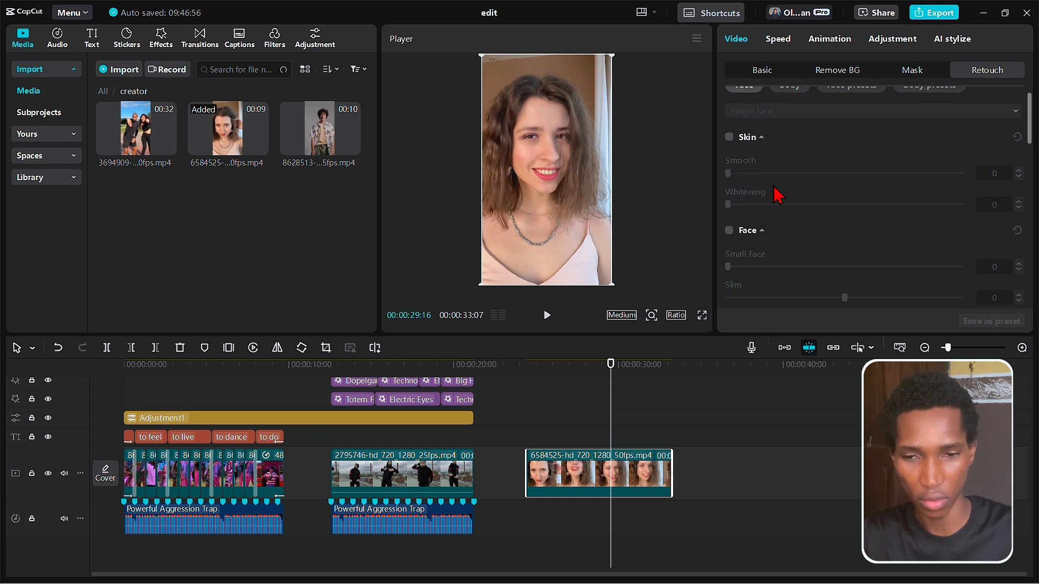
scroll(777, 193, down, 10)
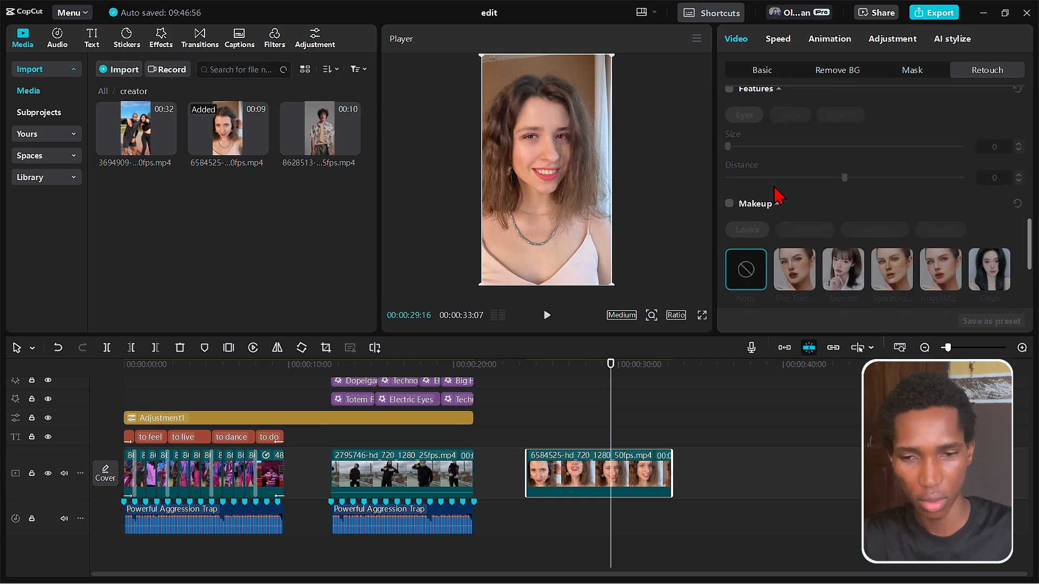
Enable makeup retouching on the selfie clip and try a few looks, including mystic, settling on Natural.
scroll(777, 192, up, 2)
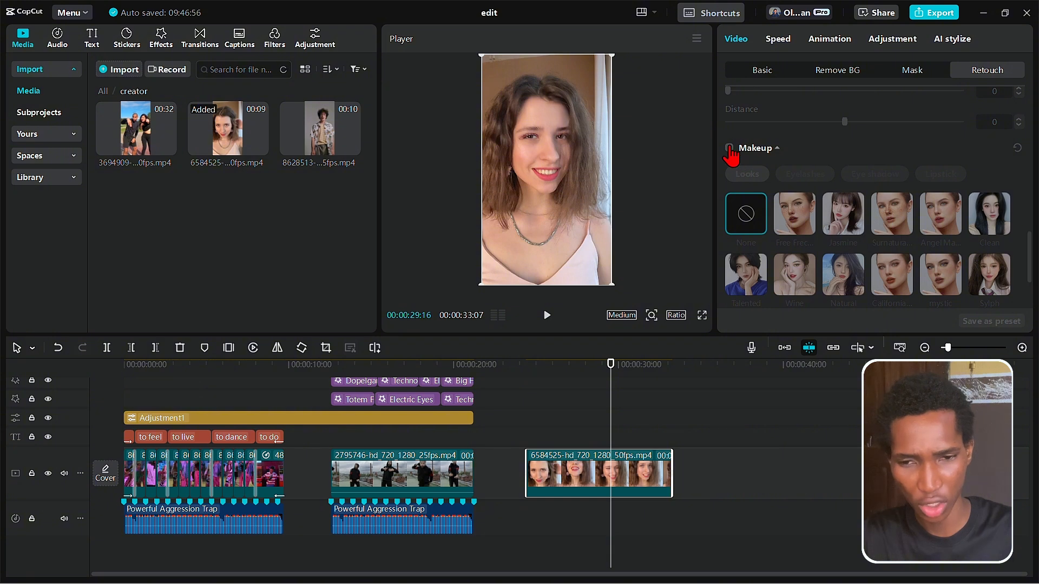
click(729, 149)
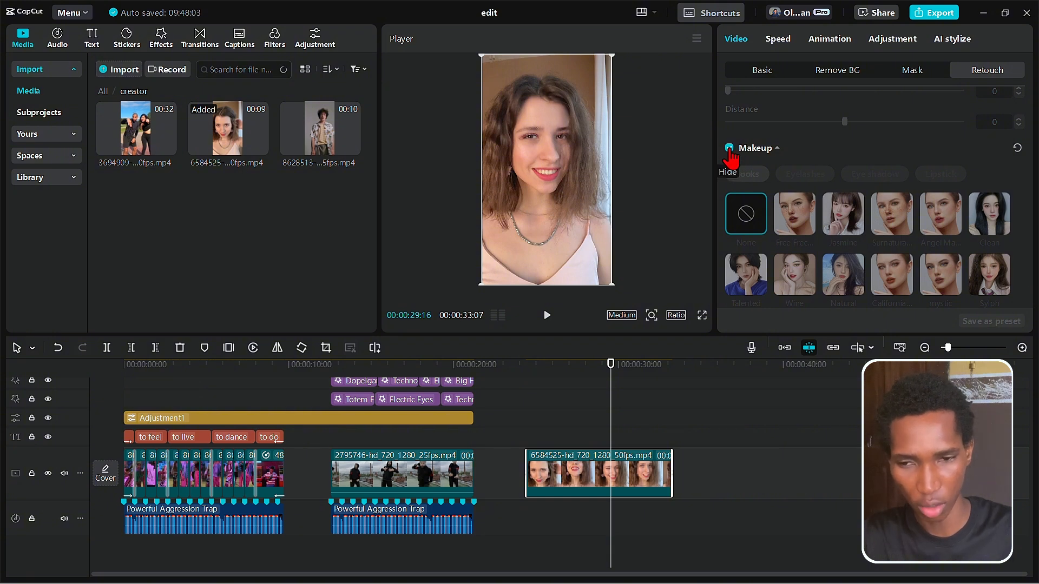
scroll(865, 210, down, 2)
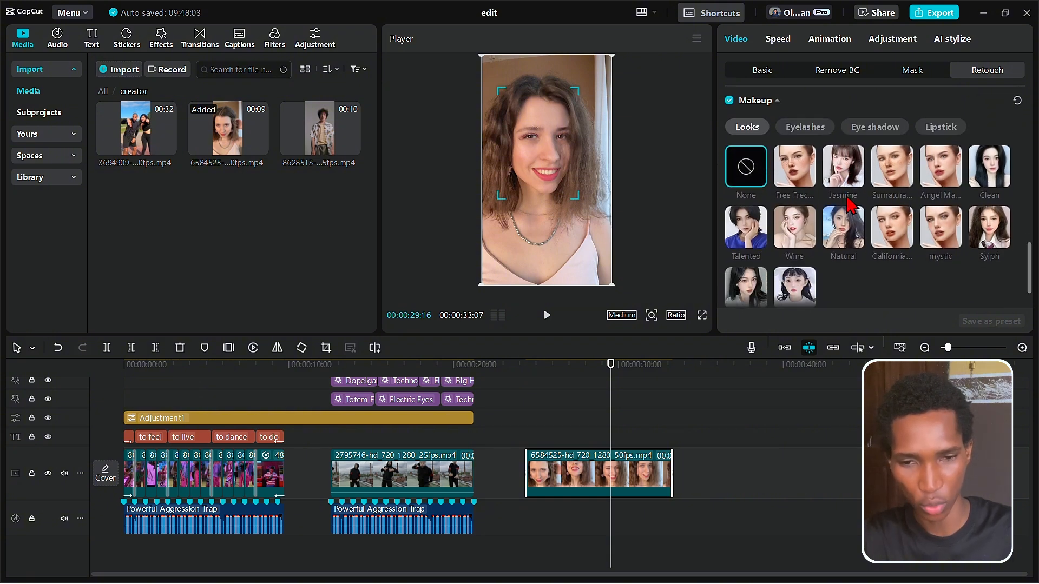
click(947, 233)
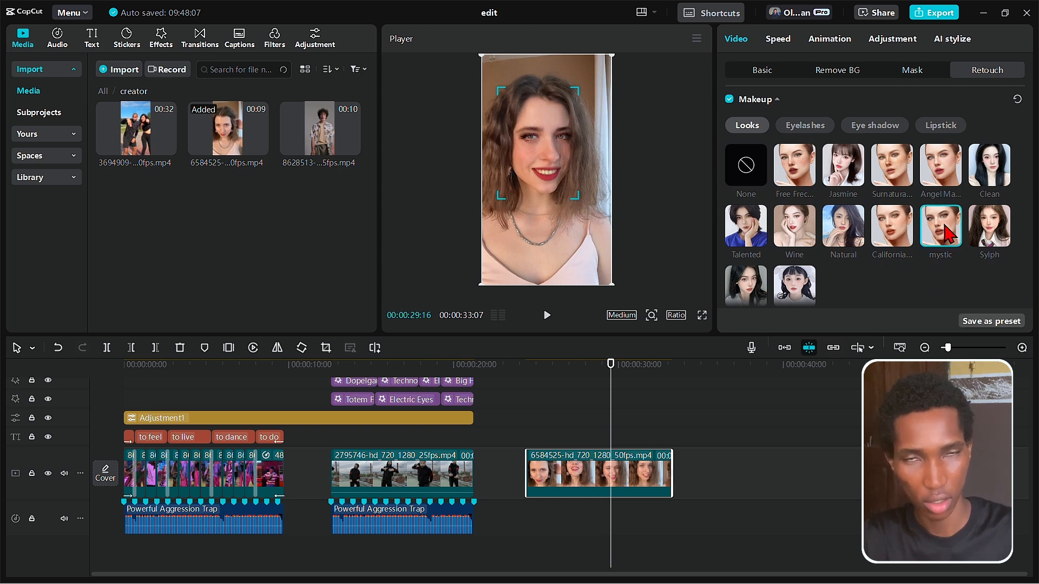
click(897, 165)
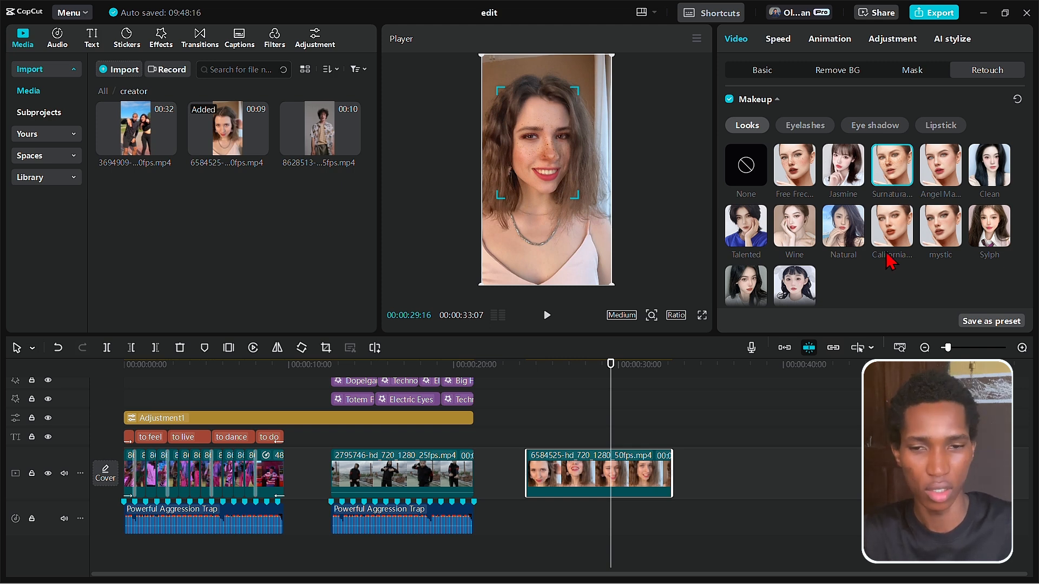
click(845, 232)
Compare further makeup looks such as Jasmine, Clean, Sylph and mystic on the selfie clip at 00:00:31:21, then return to Natural.
click(646, 377)
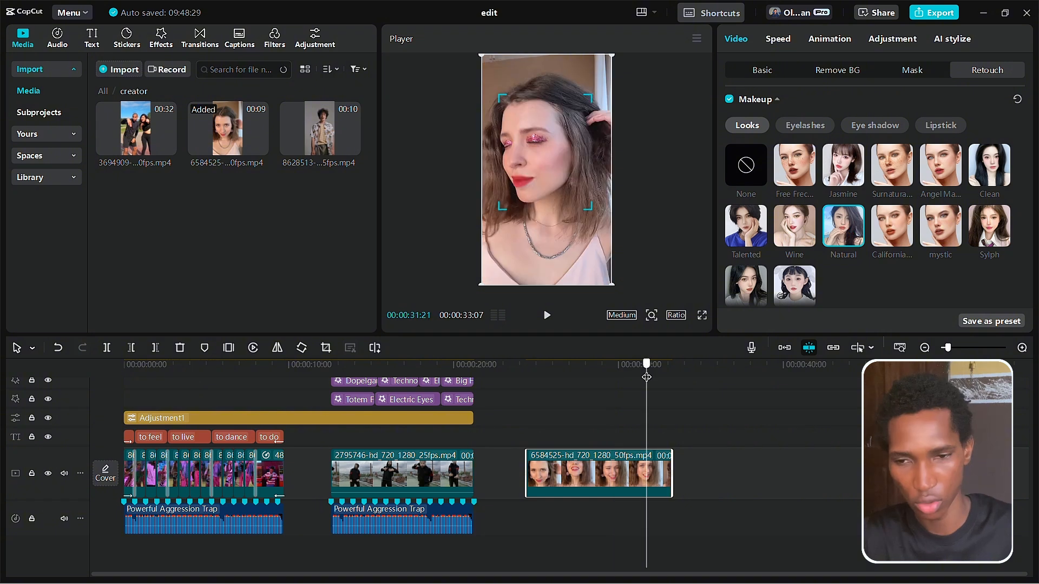
click(795, 172)
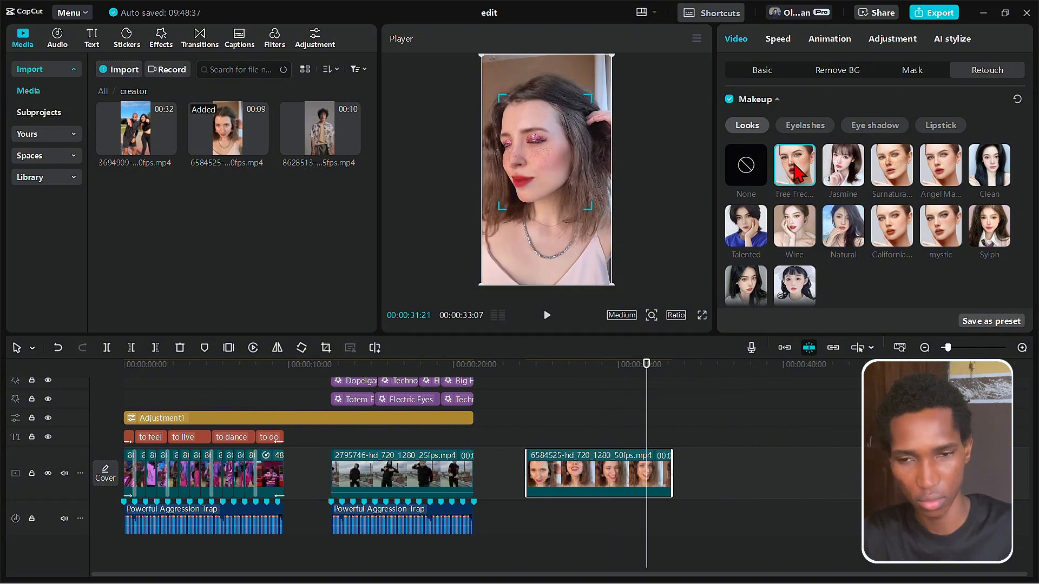
click(854, 164)
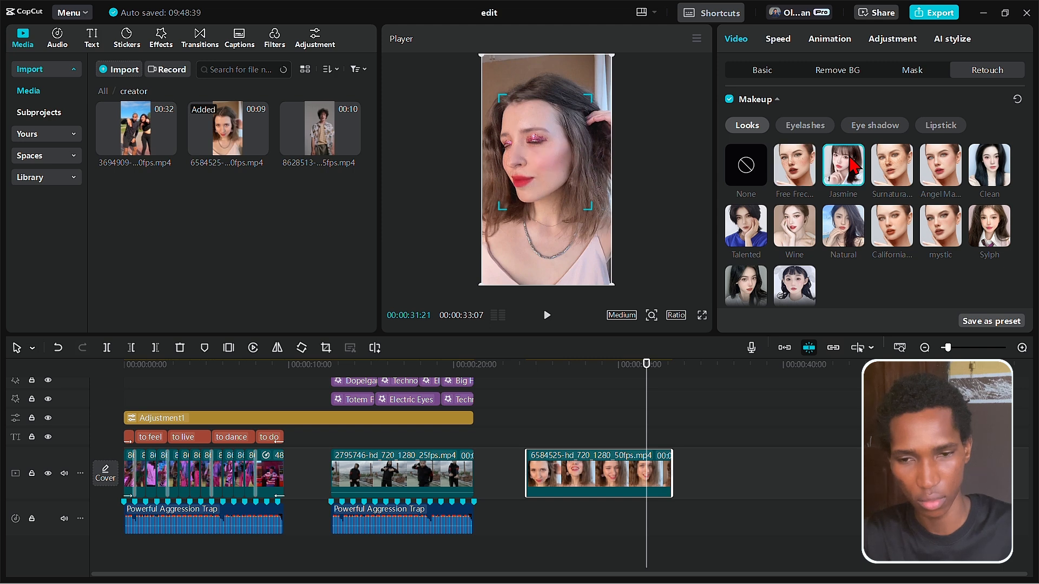
click(895, 164)
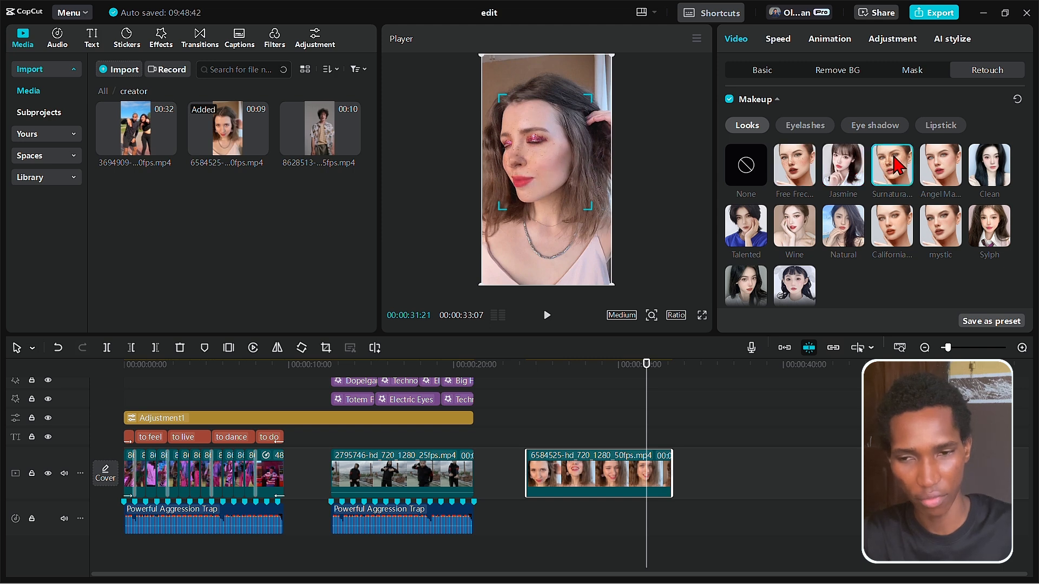
click(928, 162)
click(984, 167)
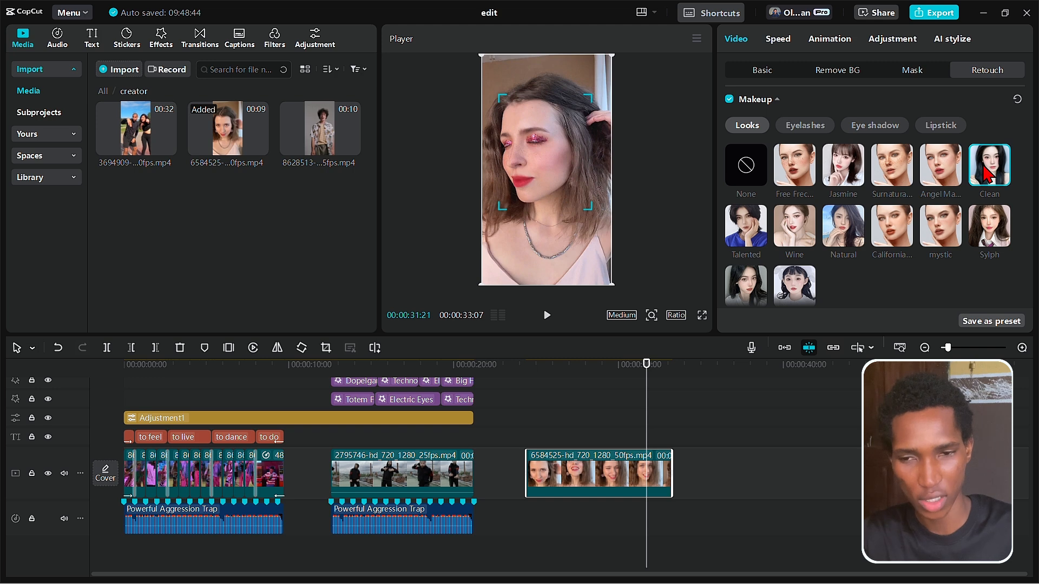
click(995, 231)
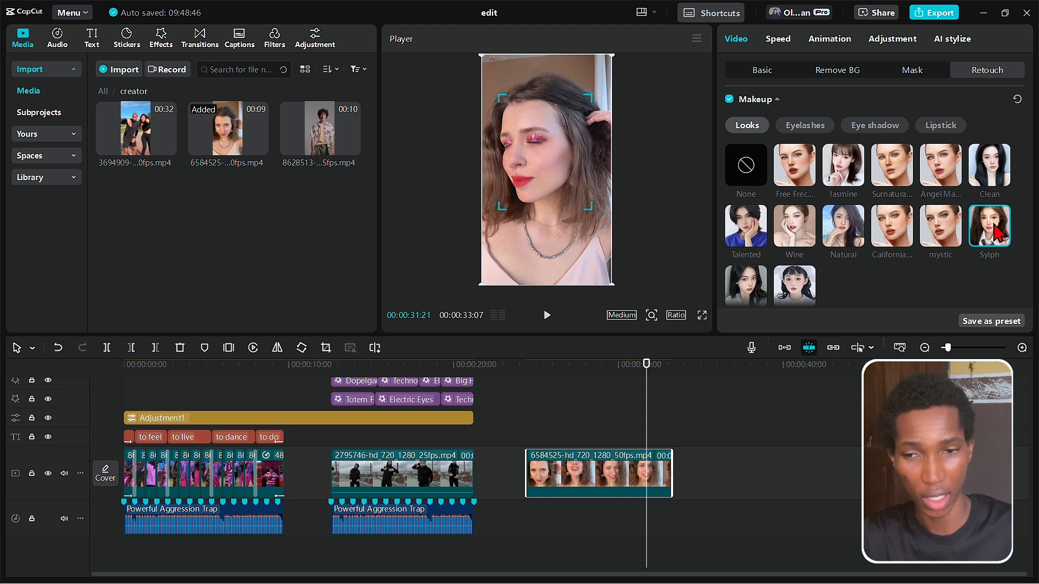
click(941, 232)
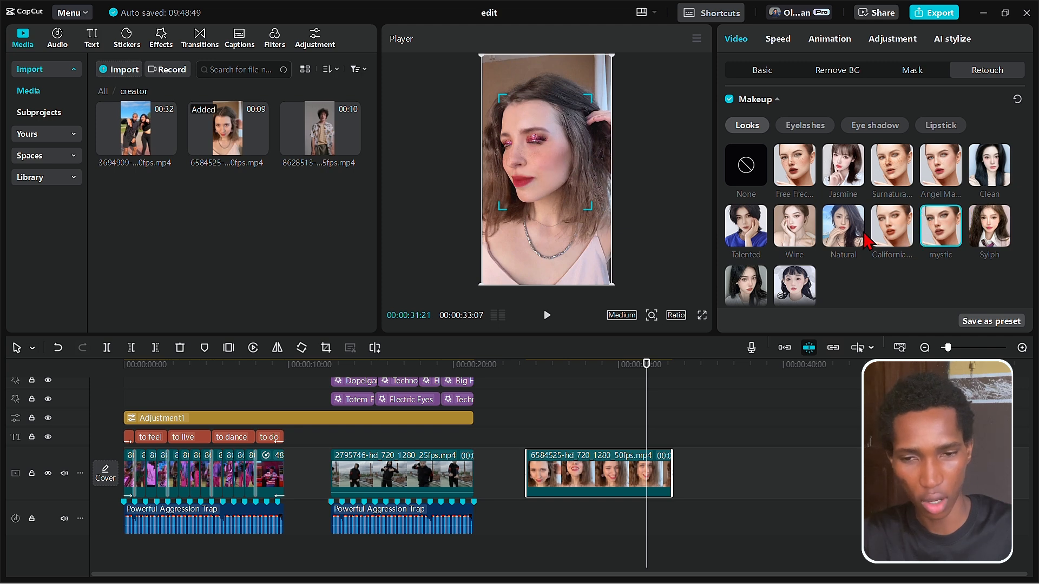
click(837, 230)
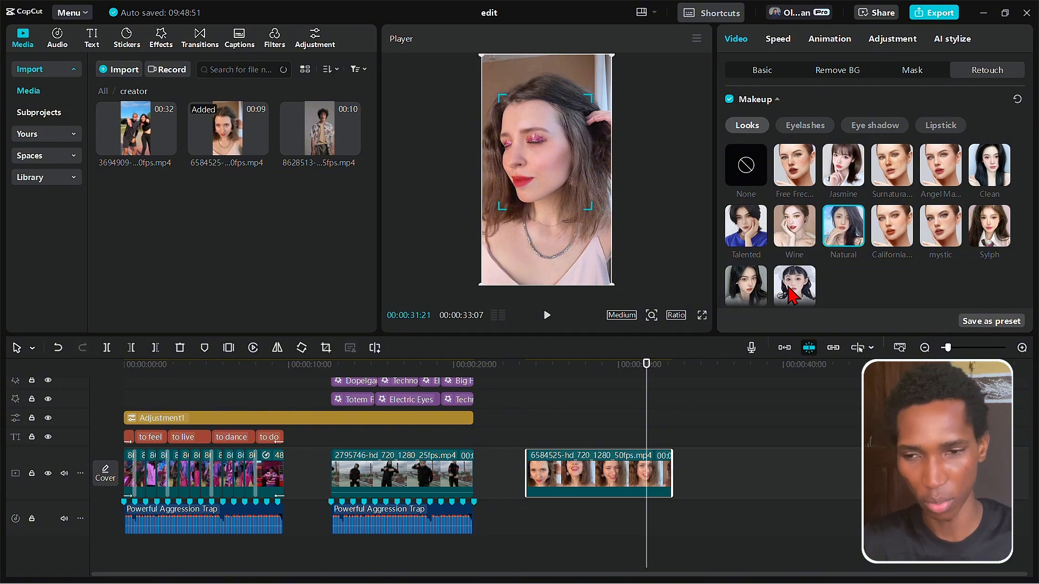
Skim through the selfie clip to check the makeup look on the moving face.
drag(518, 364, 586, 367)
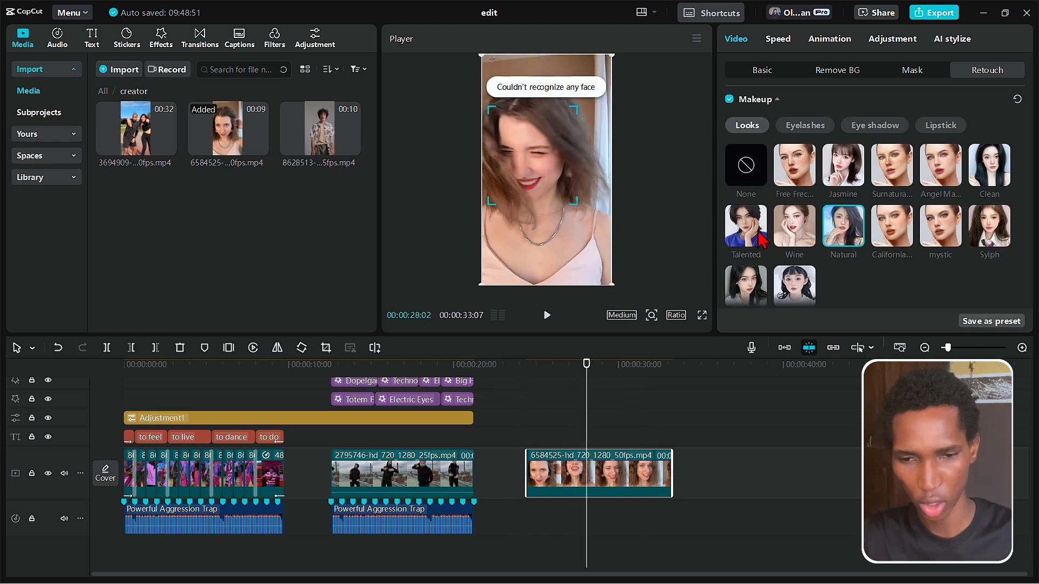
click(775, 68)
drag(527, 364, 620, 371)
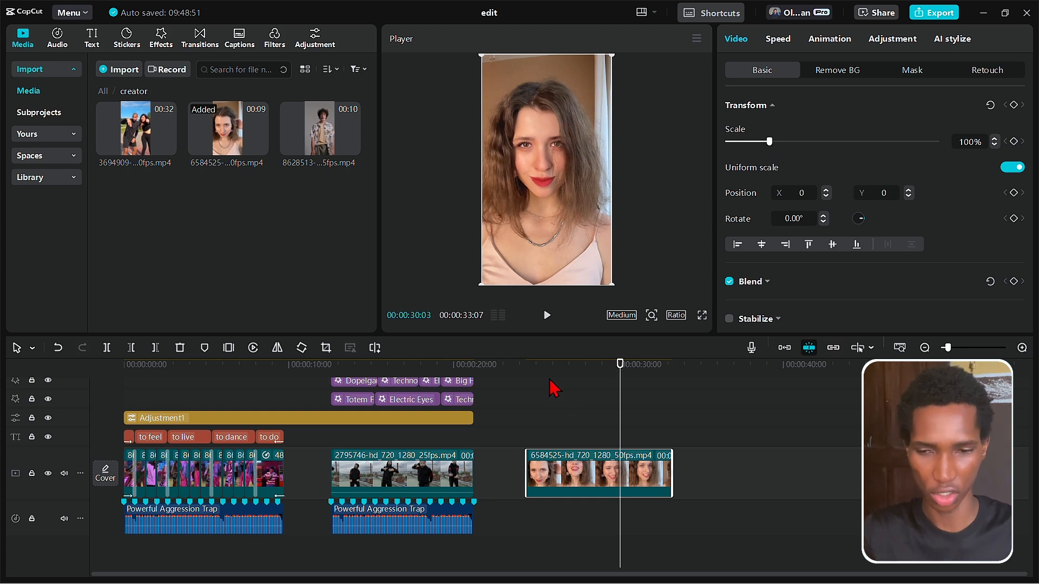
Add a default text layer above the selfie clip, spanning from the clip's start to its end.
click(528, 366)
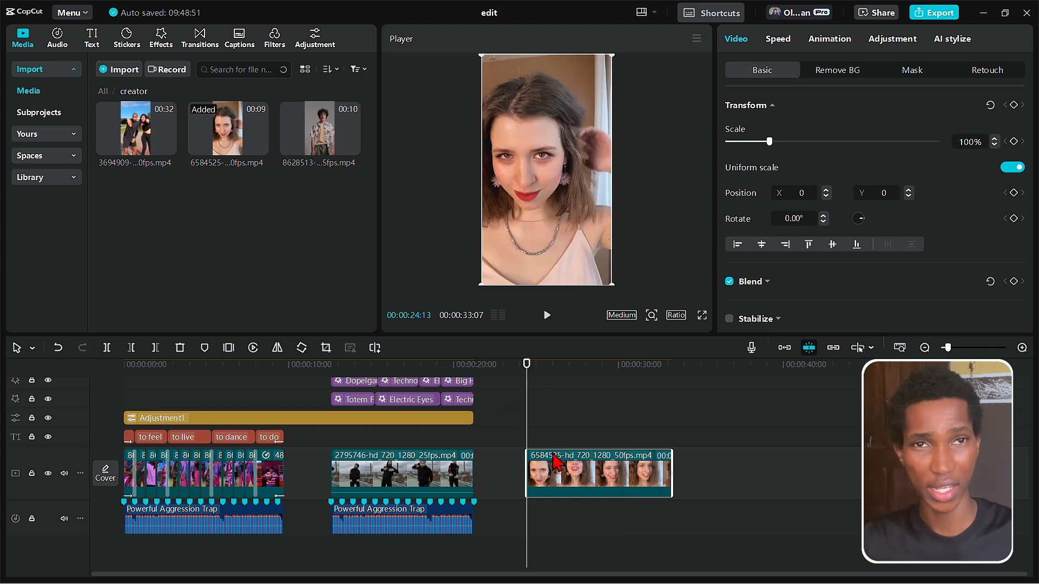
click(91, 39)
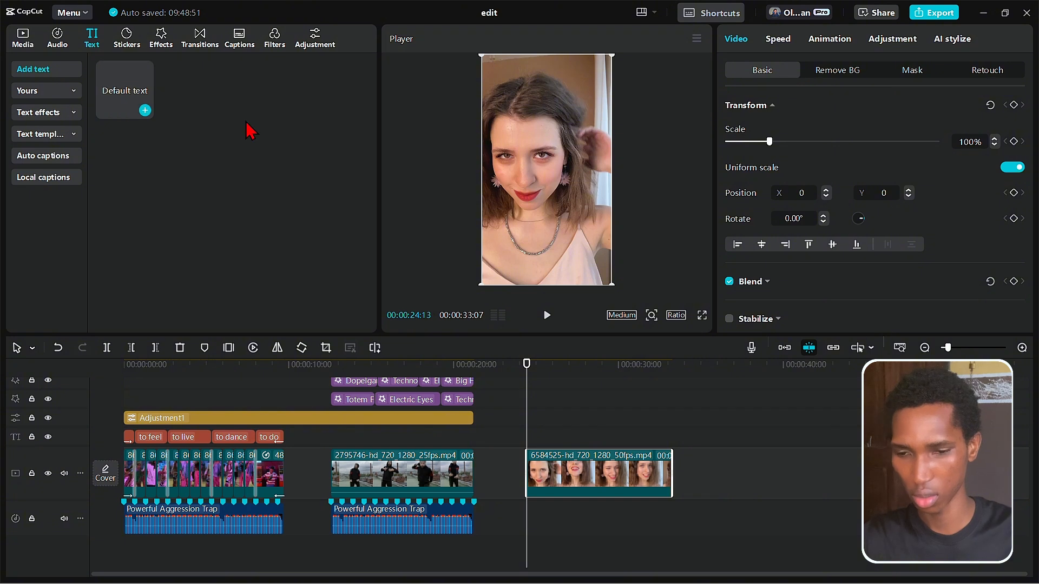
drag(124, 89, 671, 439)
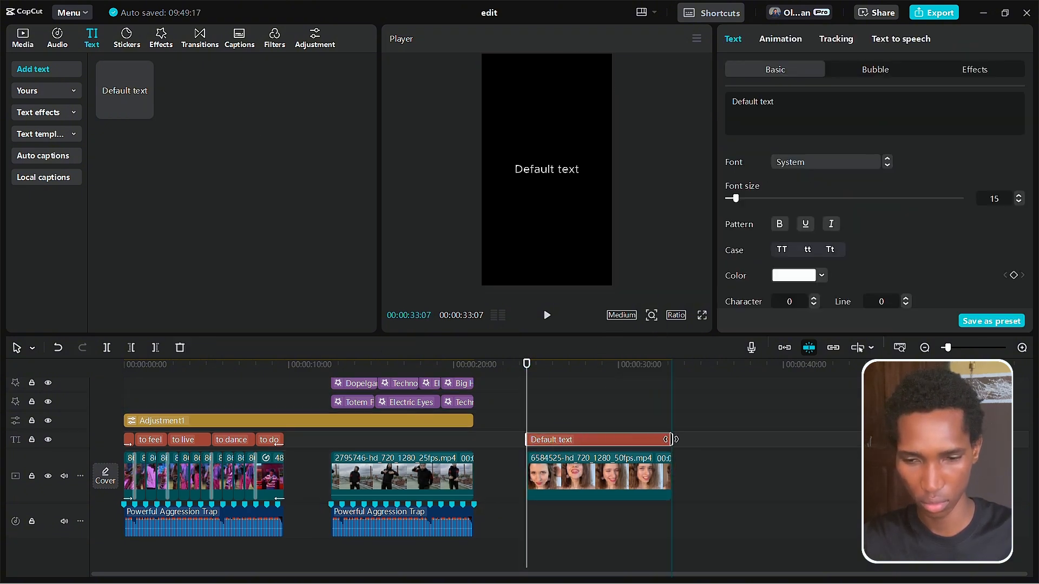
click(585, 407)
click(584, 440)
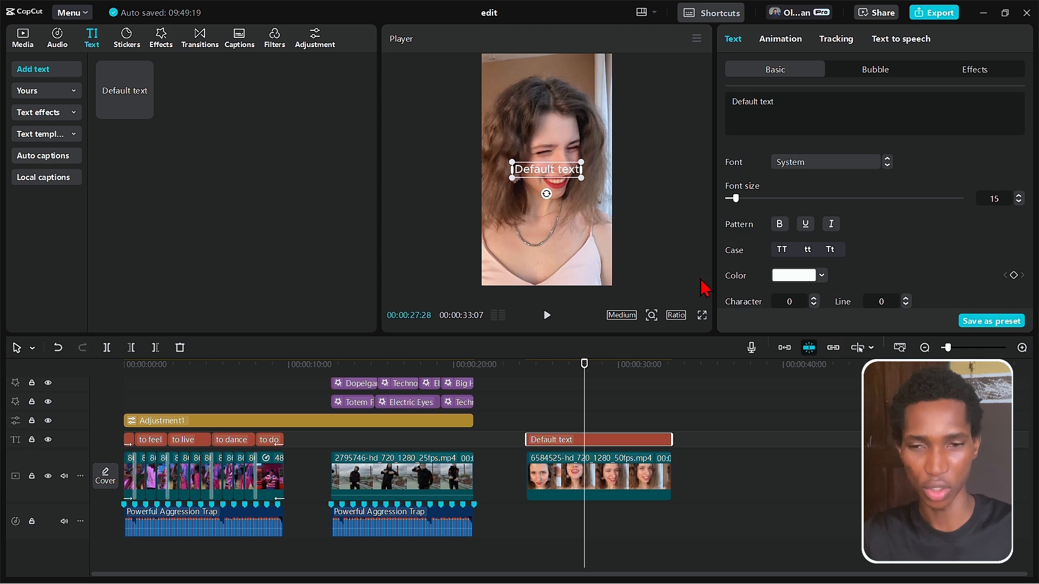
Change the new text to "subscribe to vid & views" and shrink it well within the frame's width.
triple_click(798, 98)
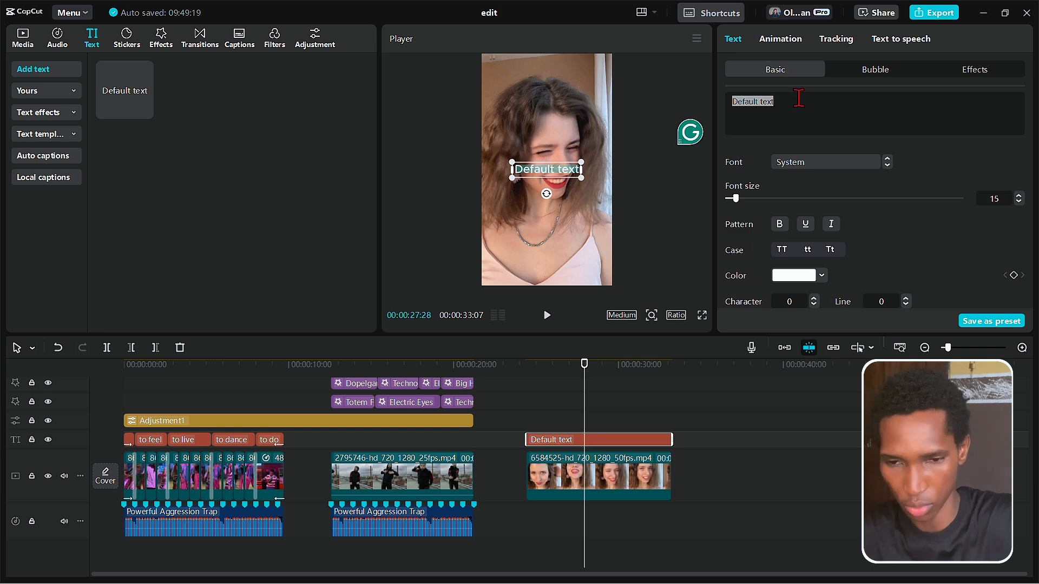
text(subscribe to vid & views)
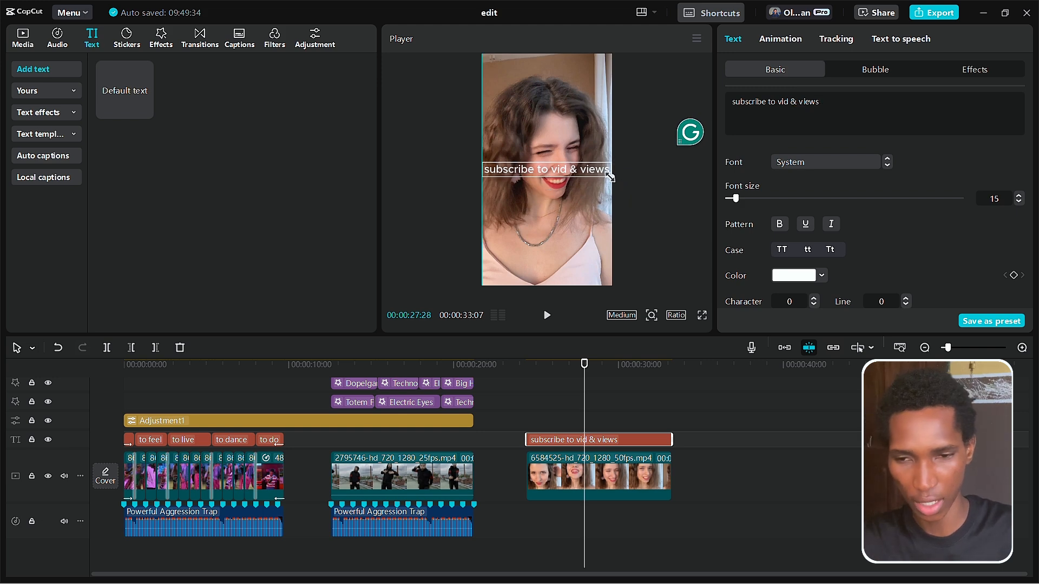
drag(610, 176, 592, 174)
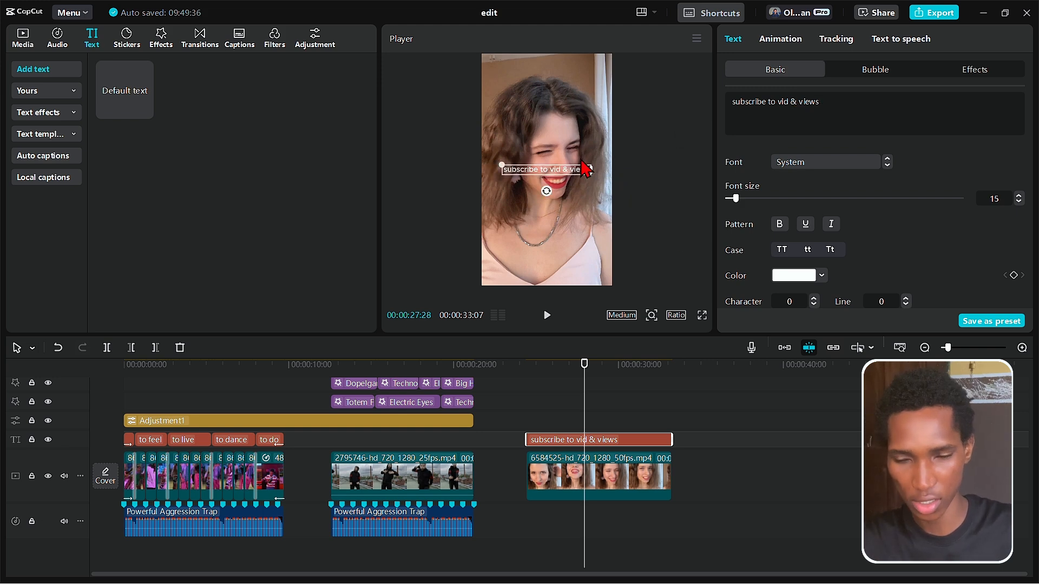
Audition text-to-speech voices for the selfie clip's text, including Jessie, Energetic Female and Normal Female.
click(528, 371)
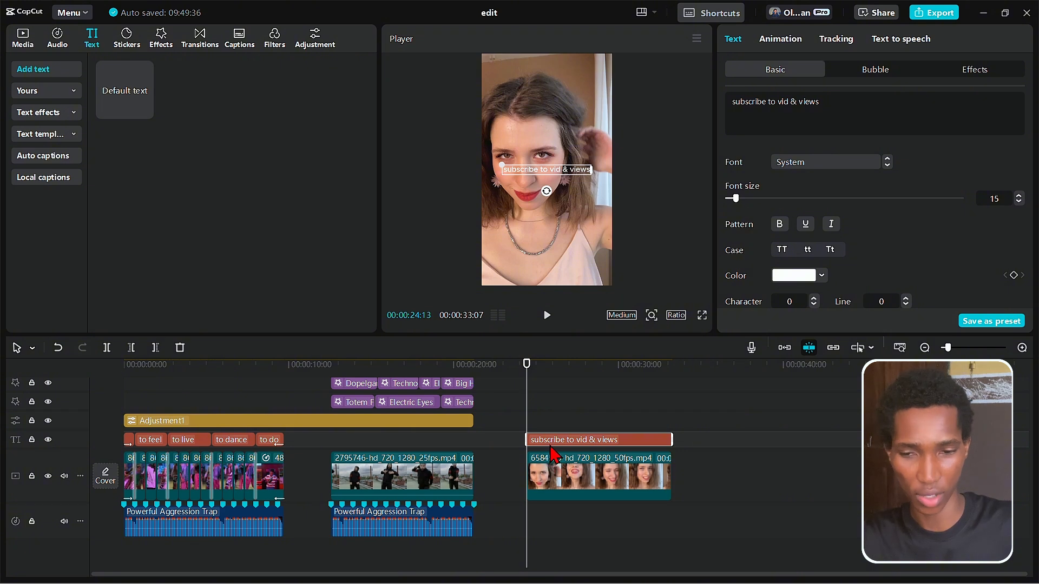
click(901, 40)
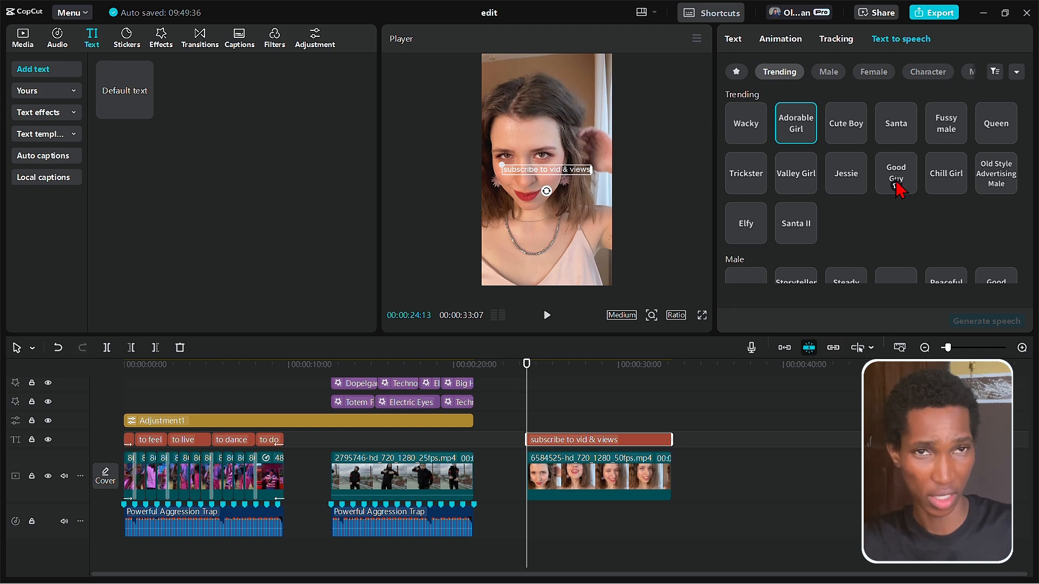
scroll(777, 227, down, 10)
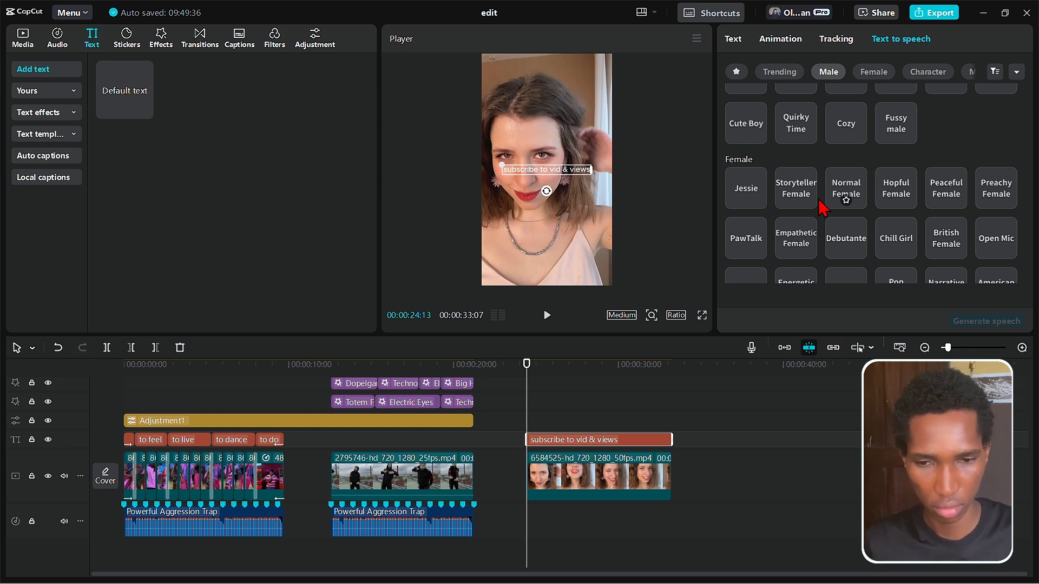
click(748, 191)
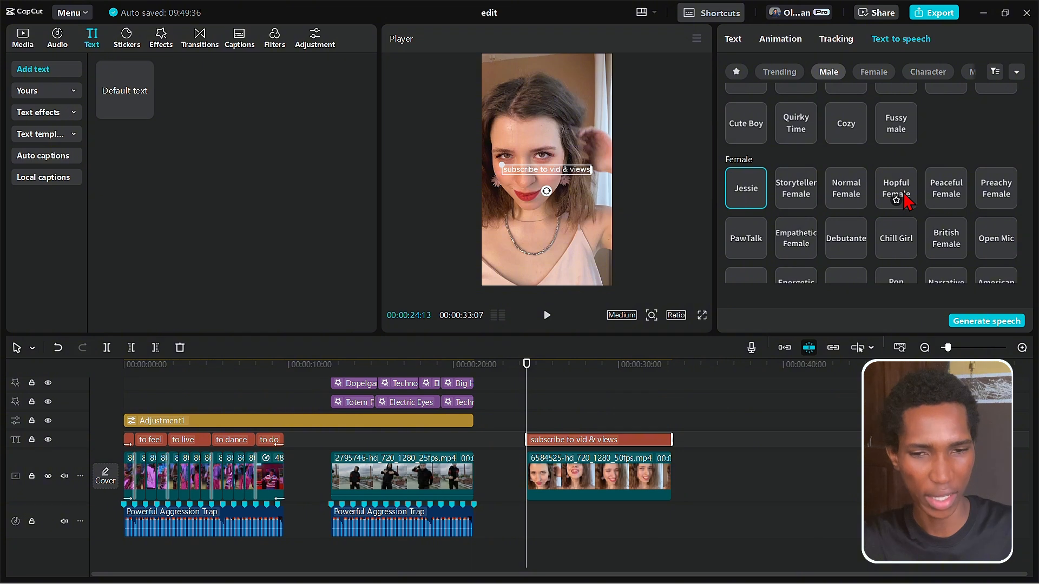
scroll(903, 199, down, 1)
scroll(903, 194, down, 1)
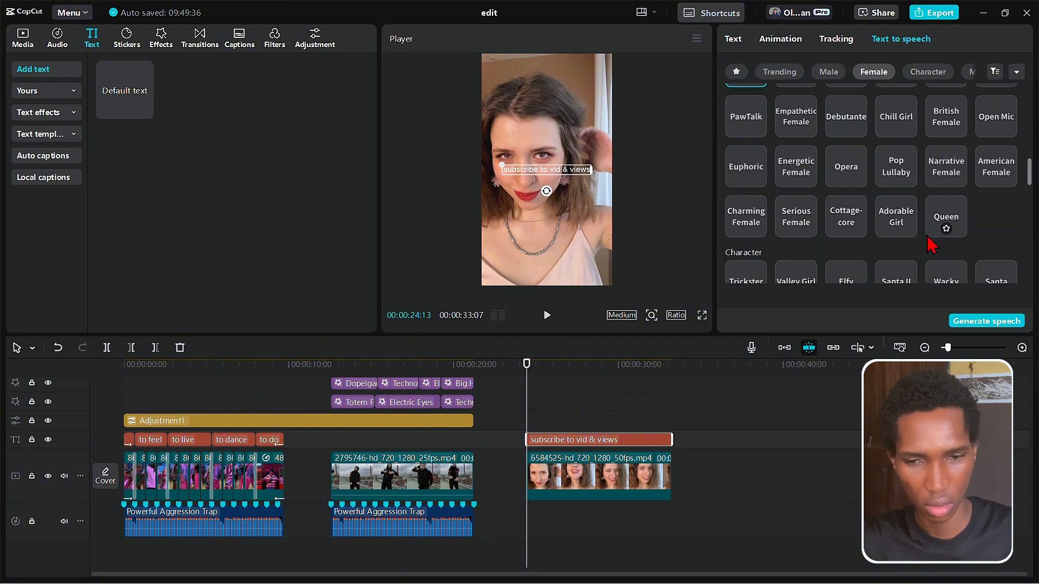
click(795, 165)
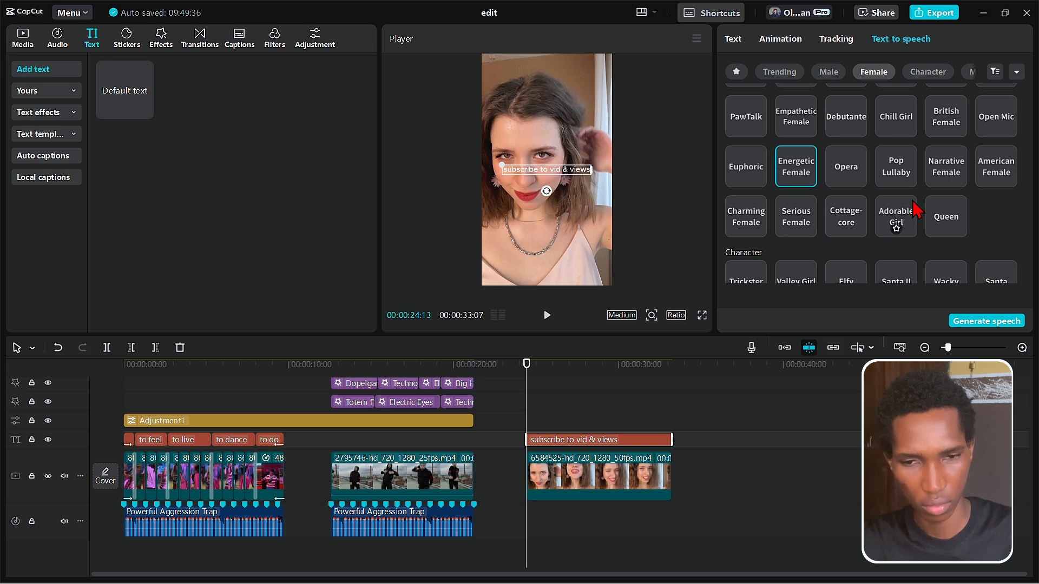
scroll(920, 189, up, 1)
click(838, 126)
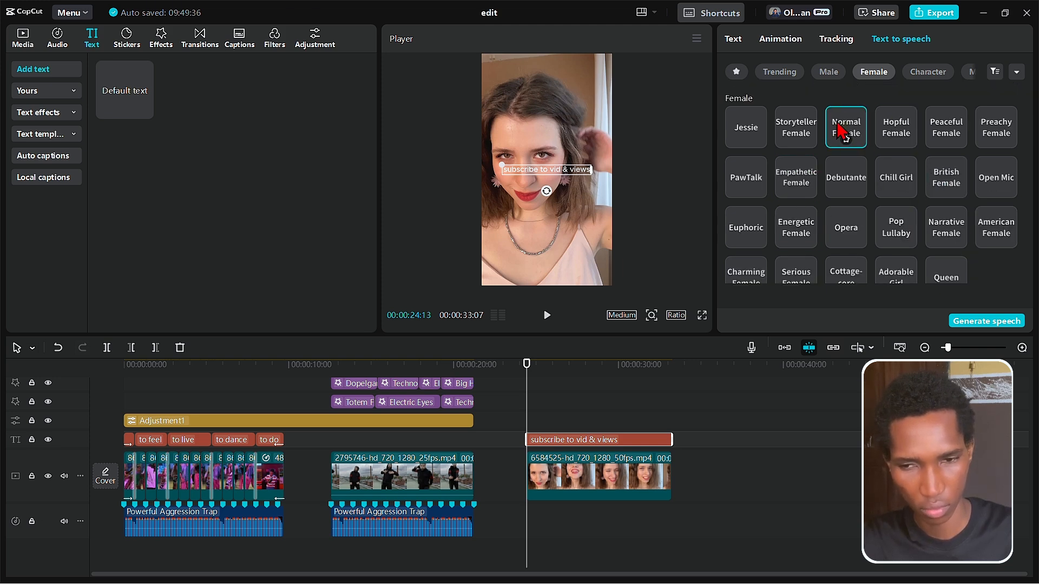
Generate speech from the selfie clip's text with the Storyteller Female voice and play back the result.
click(805, 123)
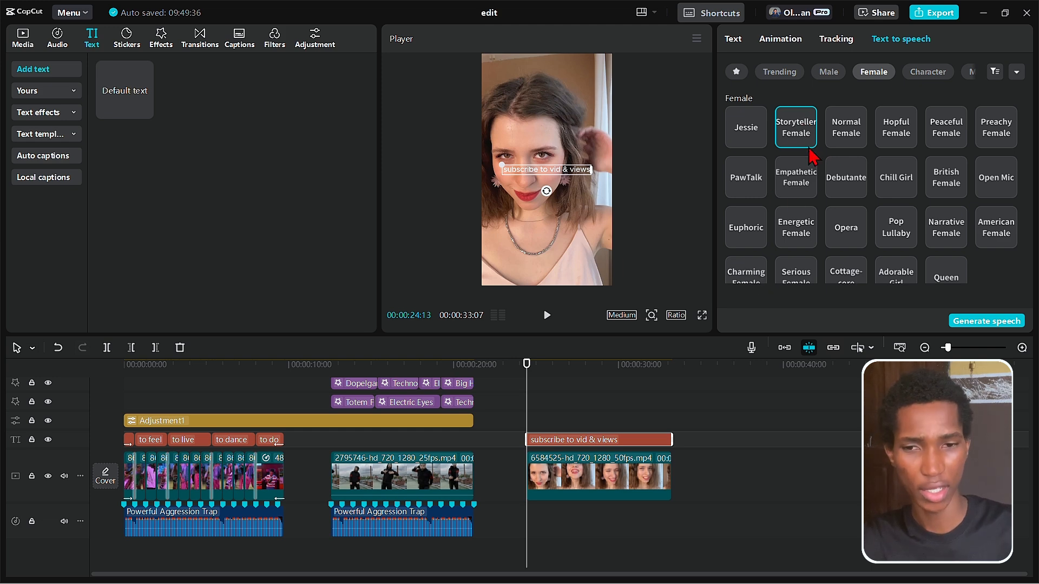
click(964, 323)
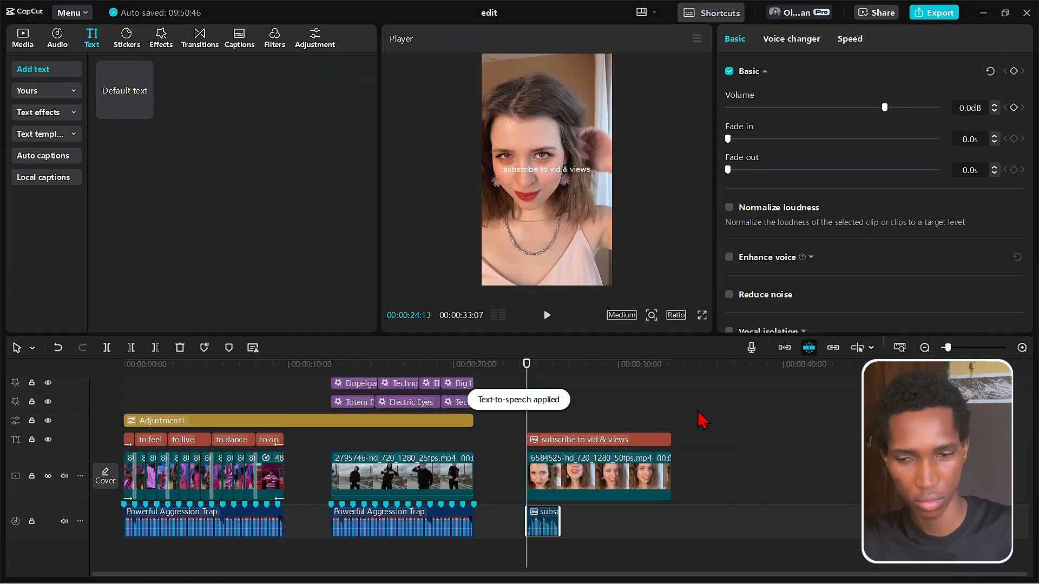
scroll(609, 471, up, 3)
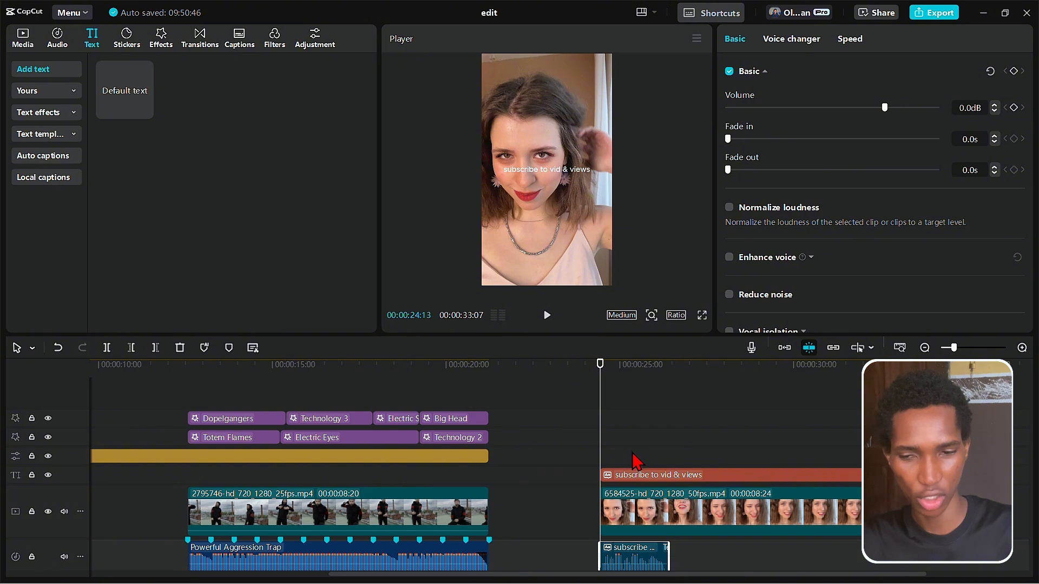
scroll(637, 458, down, 1)
key(space)
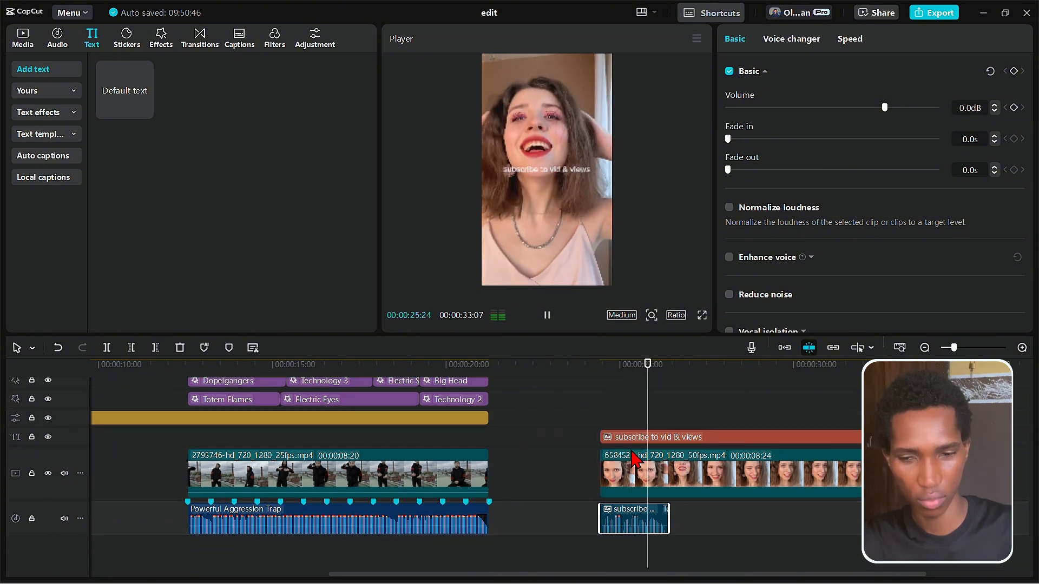
Trim the ends of the selfie clip and its text layer to 00:00:26:12, where the speech clip ends.
click(693, 473)
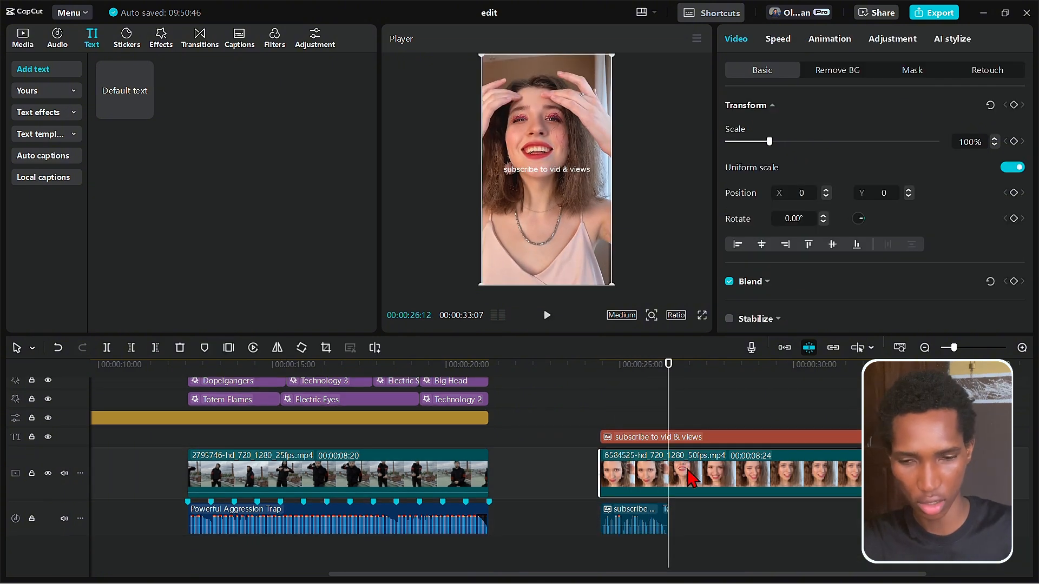
ctrl+click(691, 439)
key(w)
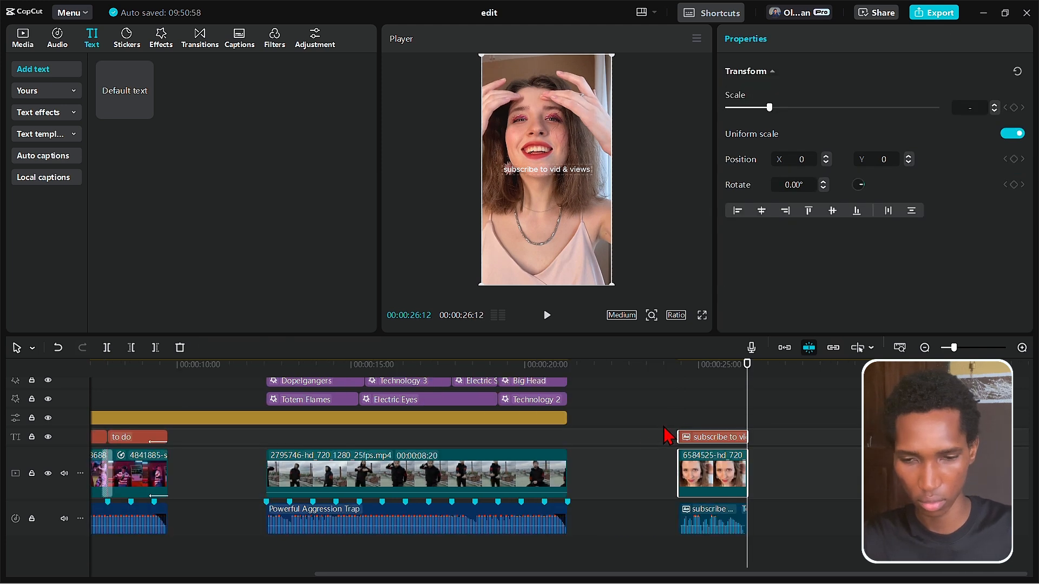
Delete the text layer above the trimmed selfie clip.
click(693, 415)
click(711, 439)
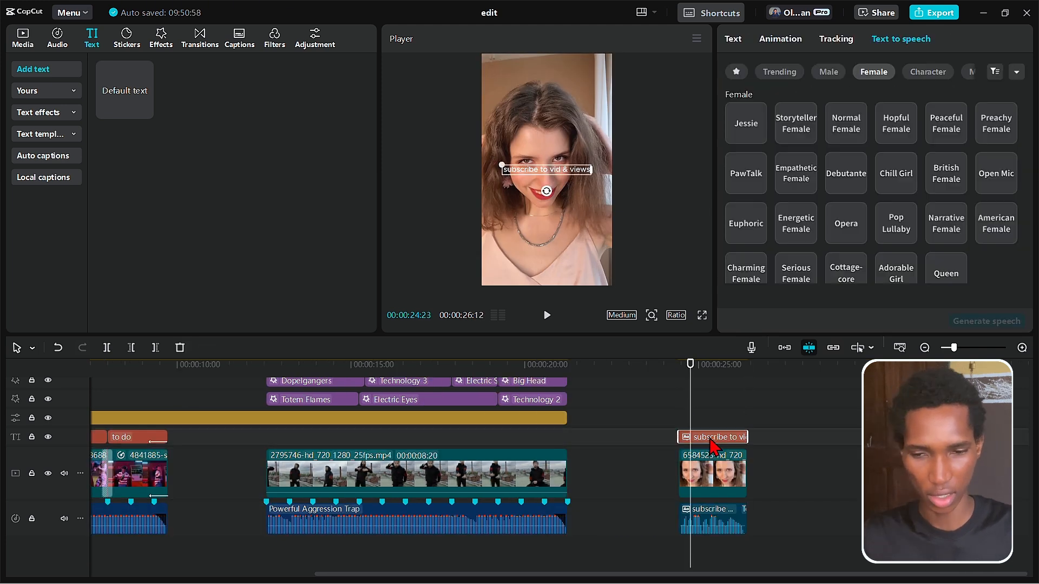
key(Delete)
Generate automatic English captions from the text-to-speech audio clip.
click(721, 518)
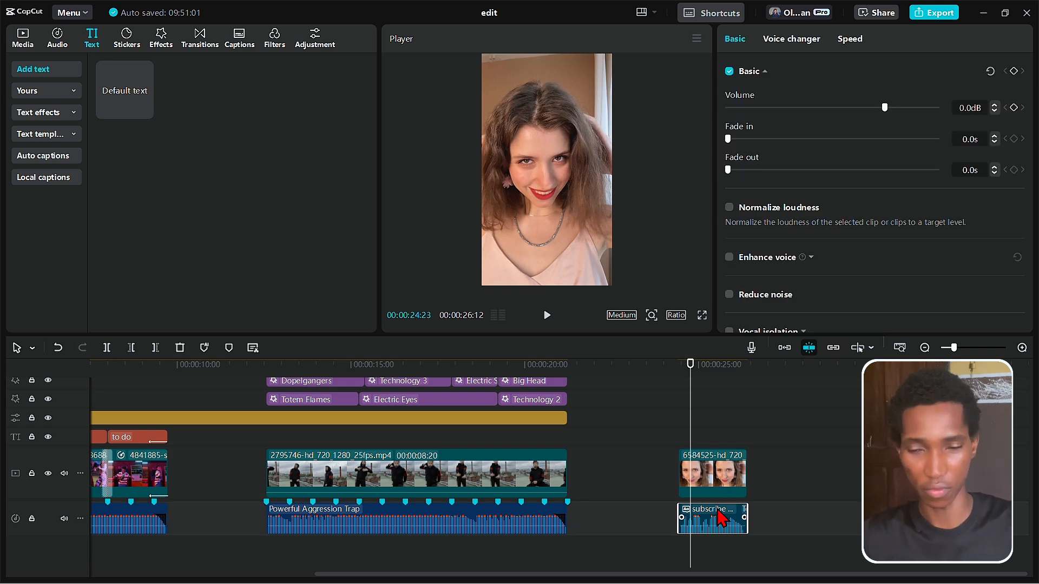
click(240, 39)
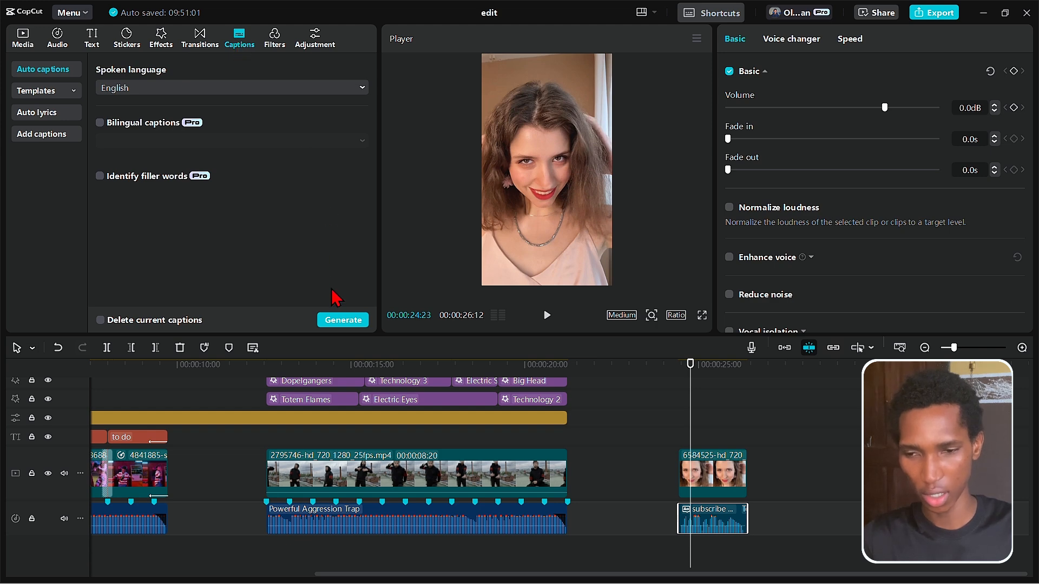
click(339, 323)
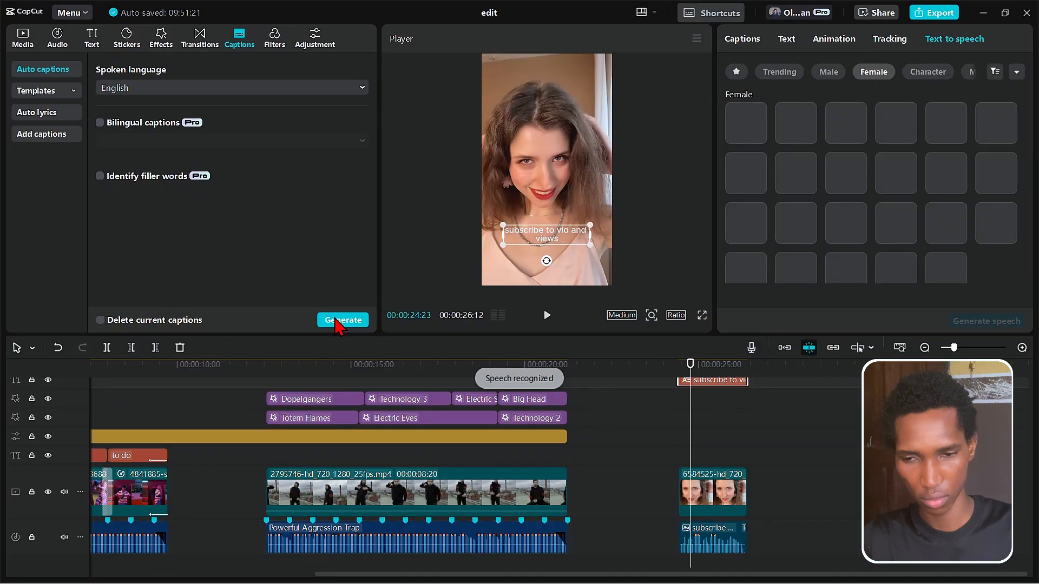
scroll(709, 437, up, 1)
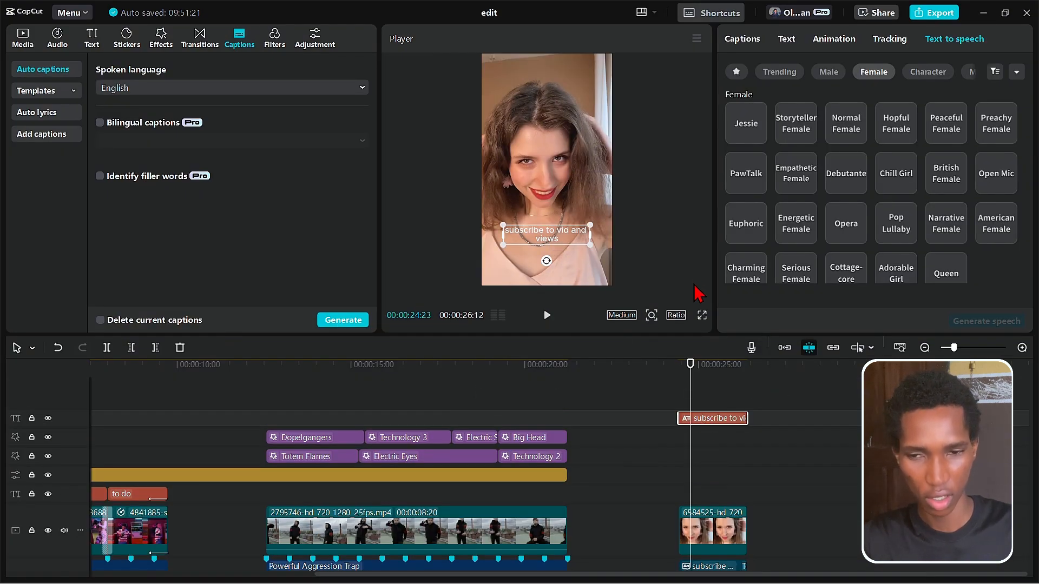
Apply the bold white "BROWN" caption template to the generated caption and play the selfie clip from its start.
click(753, 39)
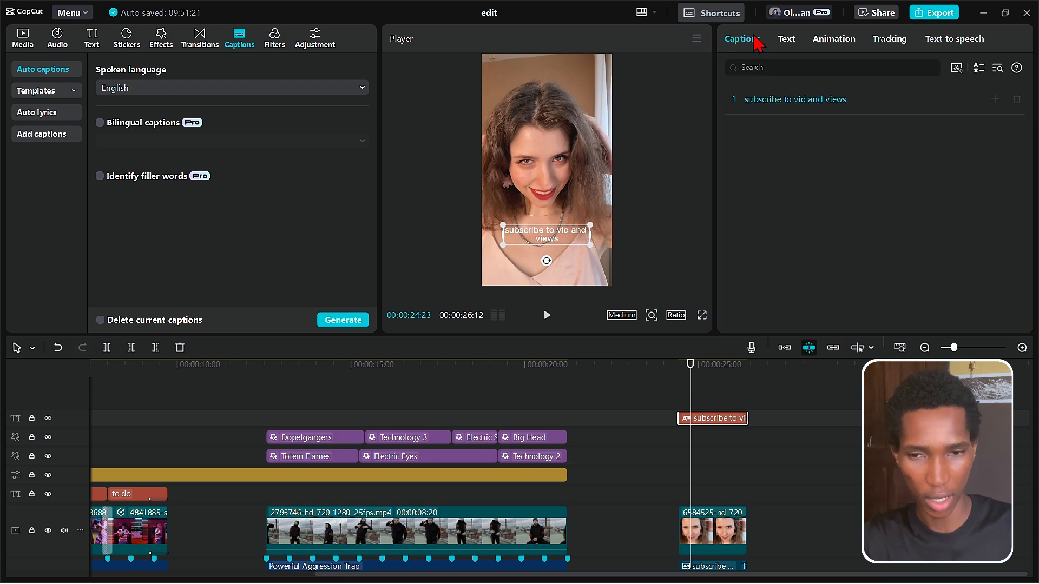
click(788, 39)
click(842, 76)
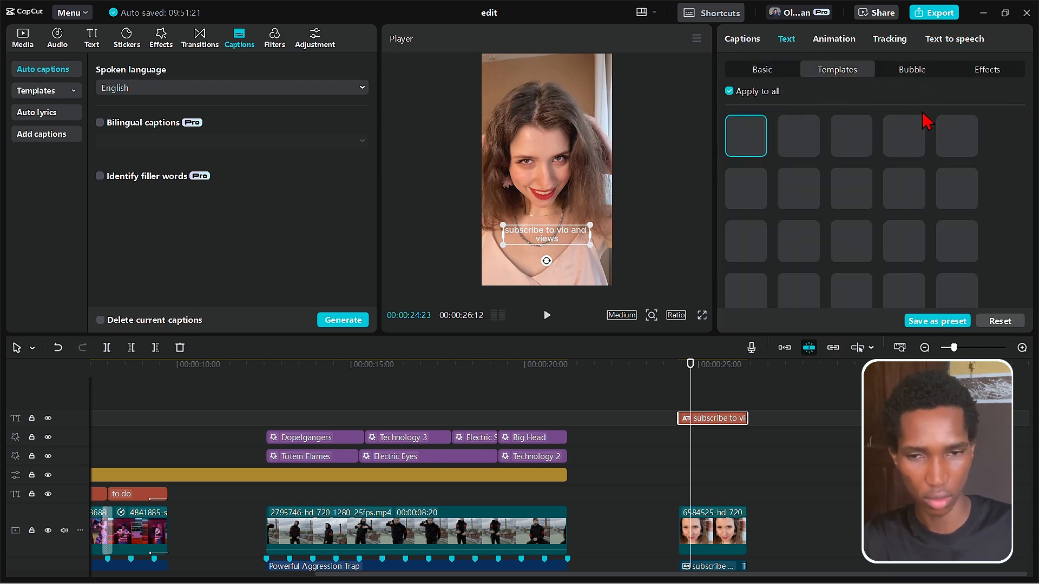
click(802, 142)
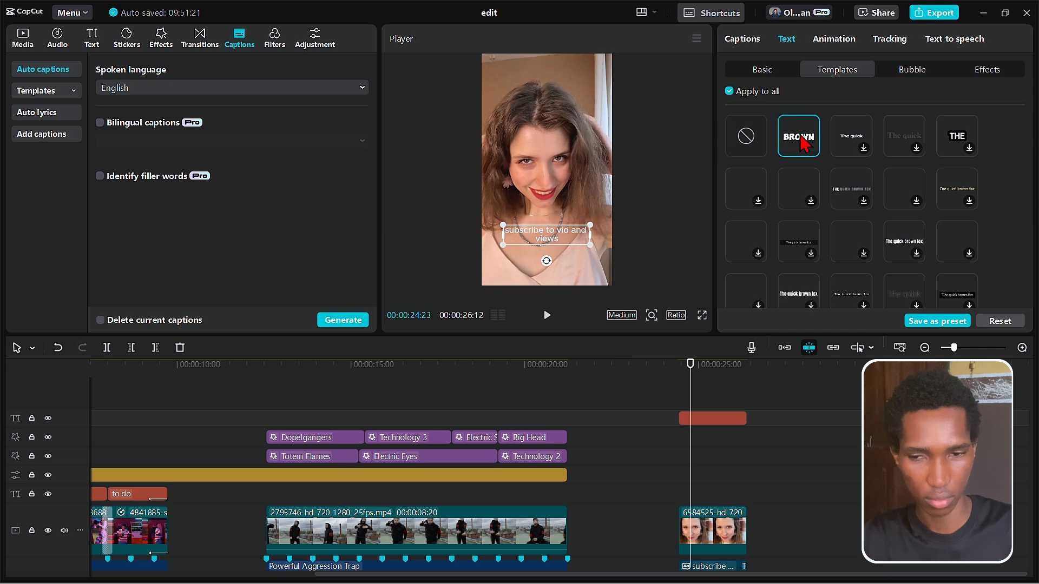
click(680, 389)
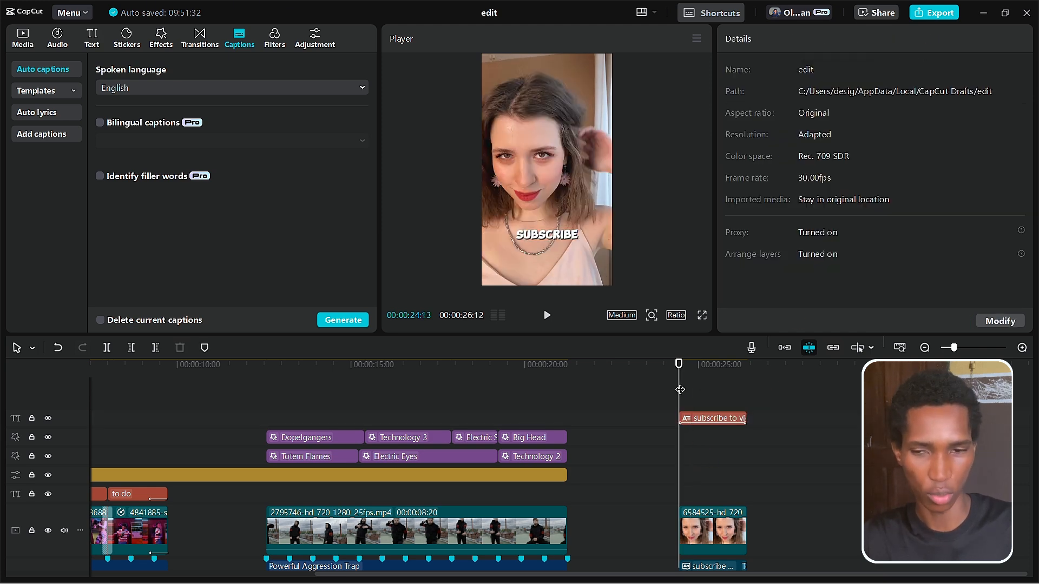
key(space)
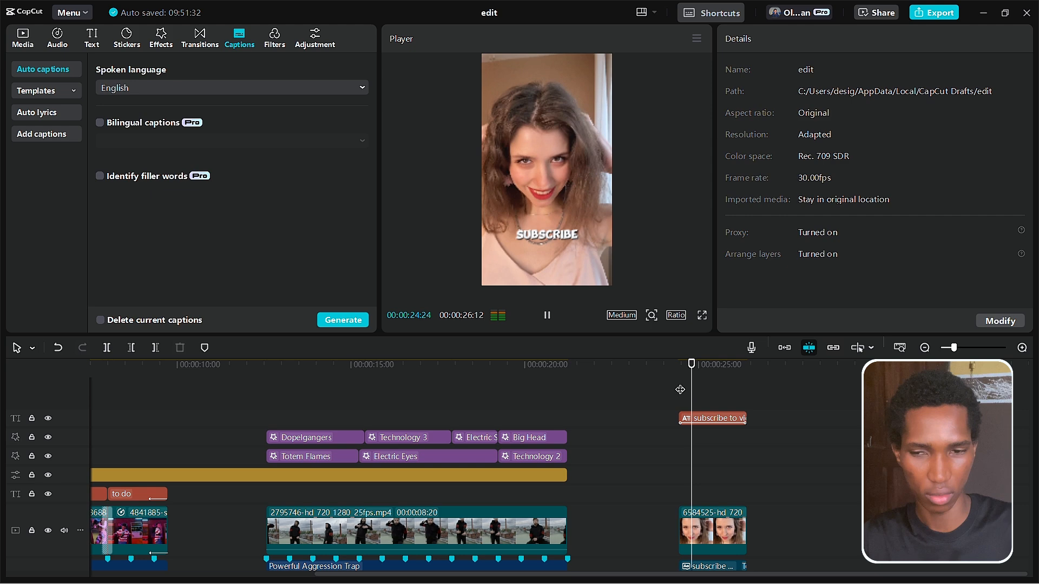
Raise the caption to just below the woman's chin, keeping it horizontally centred in the frame.
click(713, 419)
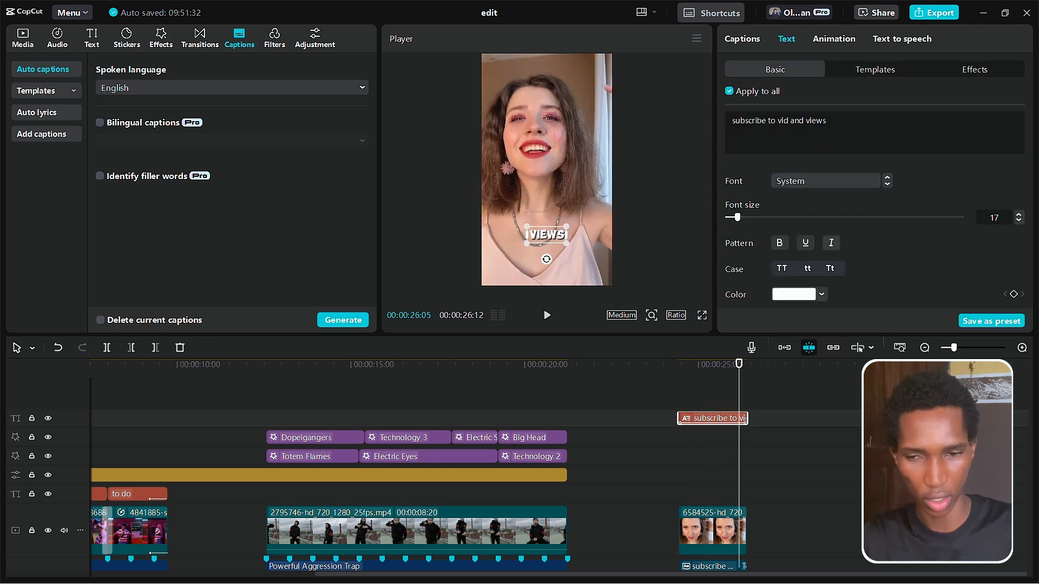
drag(547, 238, 544, 190)
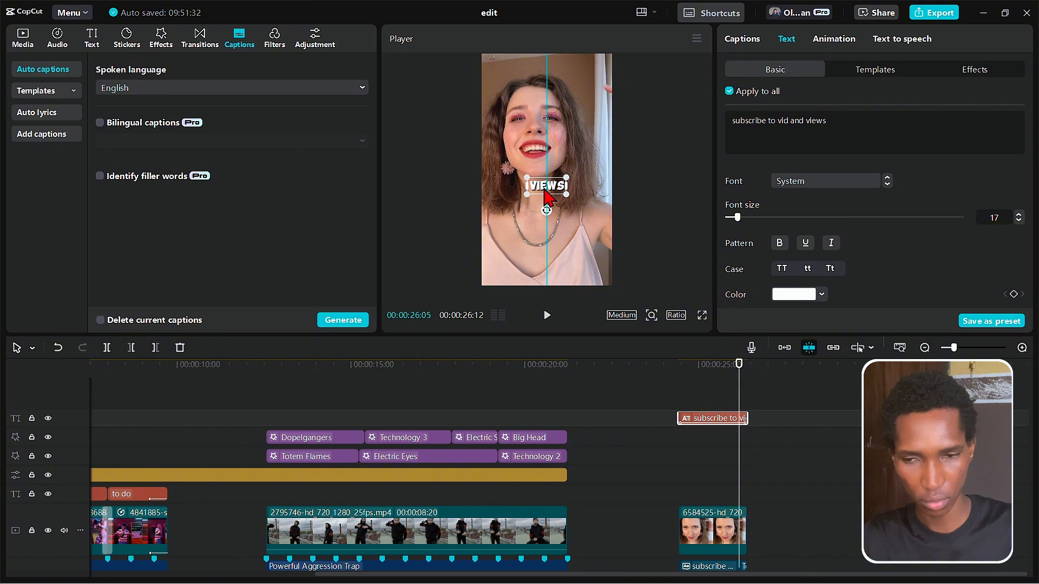
click(711, 422)
Move the selfie clip to an overlay track and place the 3694909 clip beneath it, trimmed to the same length.
click(720, 482)
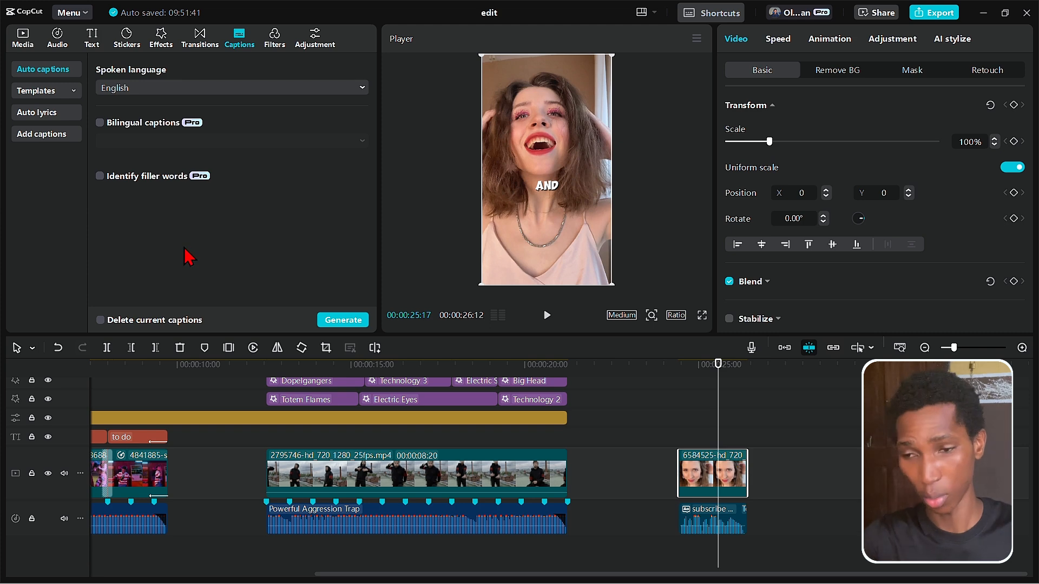
click(26, 38)
drag(720, 469, 718, 436)
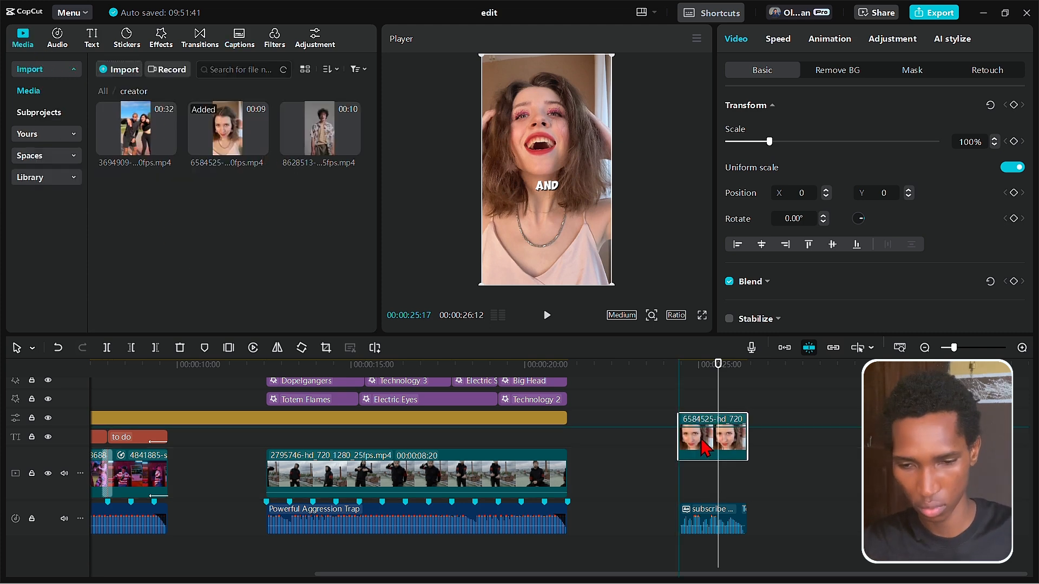
drag(135, 130, 686, 520)
click(748, 449)
click(767, 505)
key(w)
drag(709, 456, 706, 482)
click(676, 479)
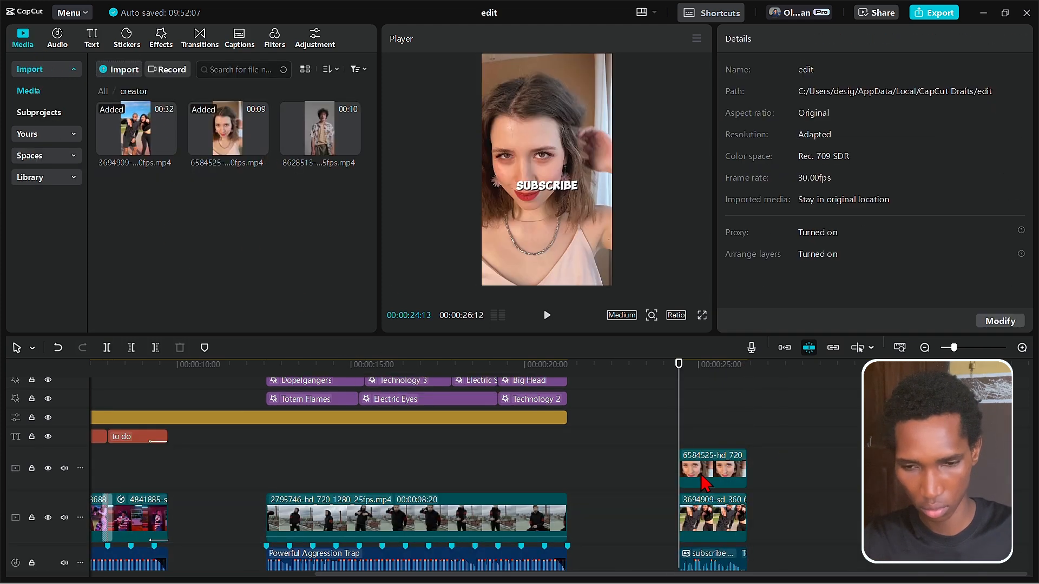
Automatically remove the selfie clip's background and shrink the cutout woman into the lower-left corner of the video frame.
click(703, 469)
click(847, 70)
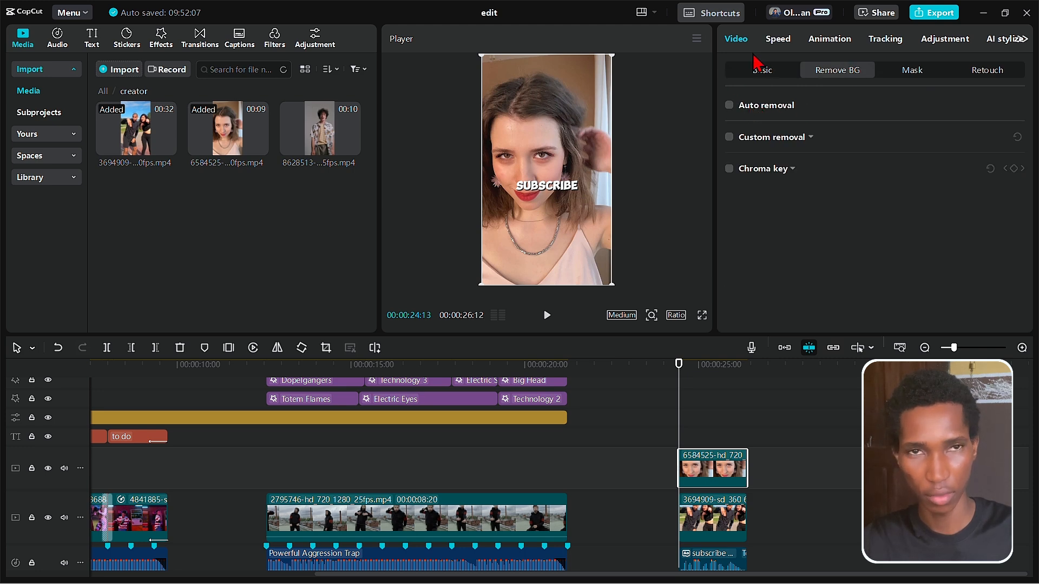
click(728, 105)
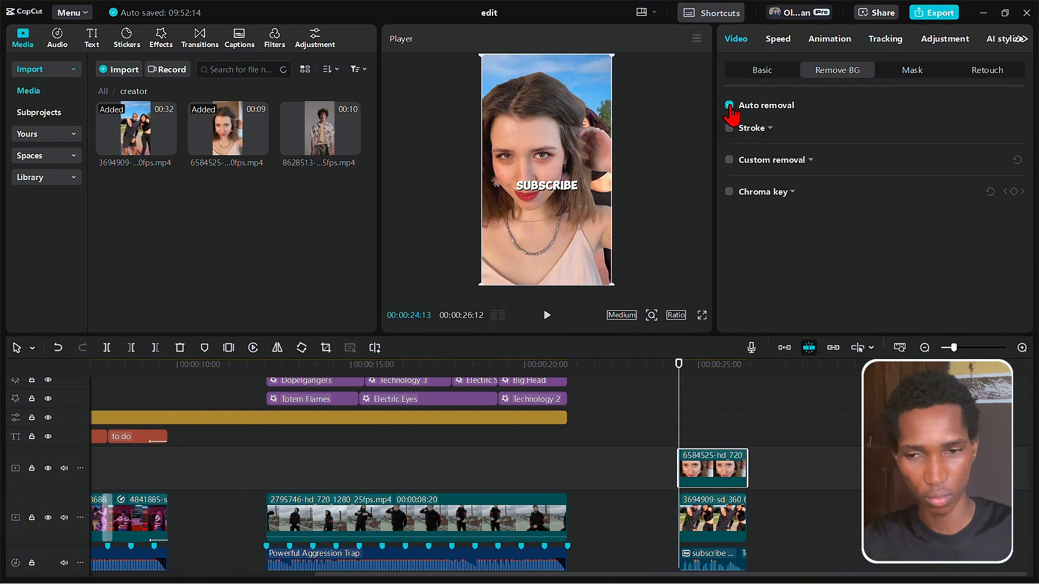
drag(613, 60, 579, 115)
mouse_move(560, 160)
mouse_down()
mouse_move(524, 215)
mouse_move(548, 168)
mouse_up()
Move the caption up to just above the frame's middle, horizontally centred between the two people, and play the composite.
scroll(673, 418, up, 2)
click(714, 403)
click(685, 418)
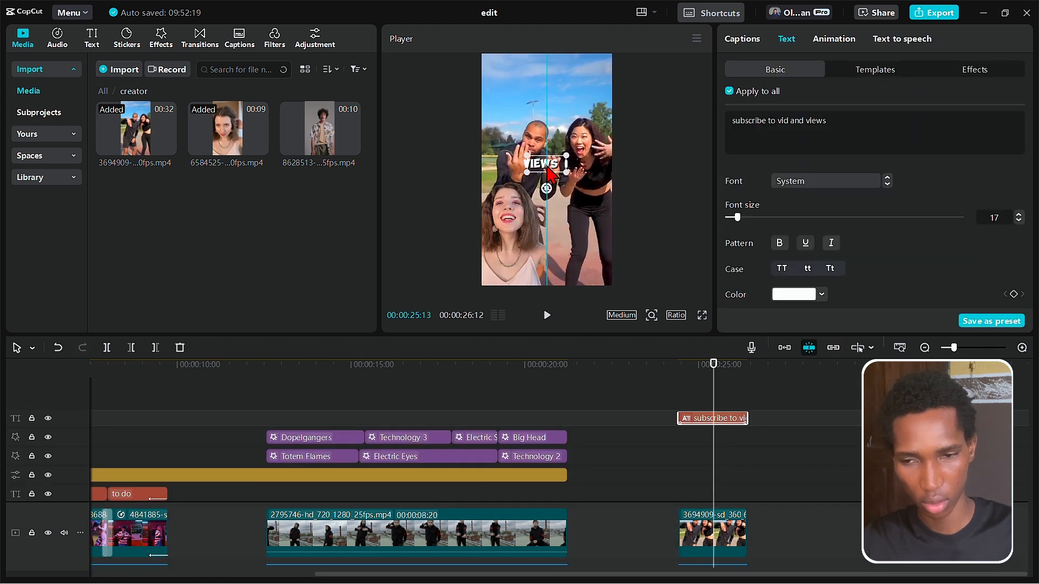
click(675, 399)
key(space)
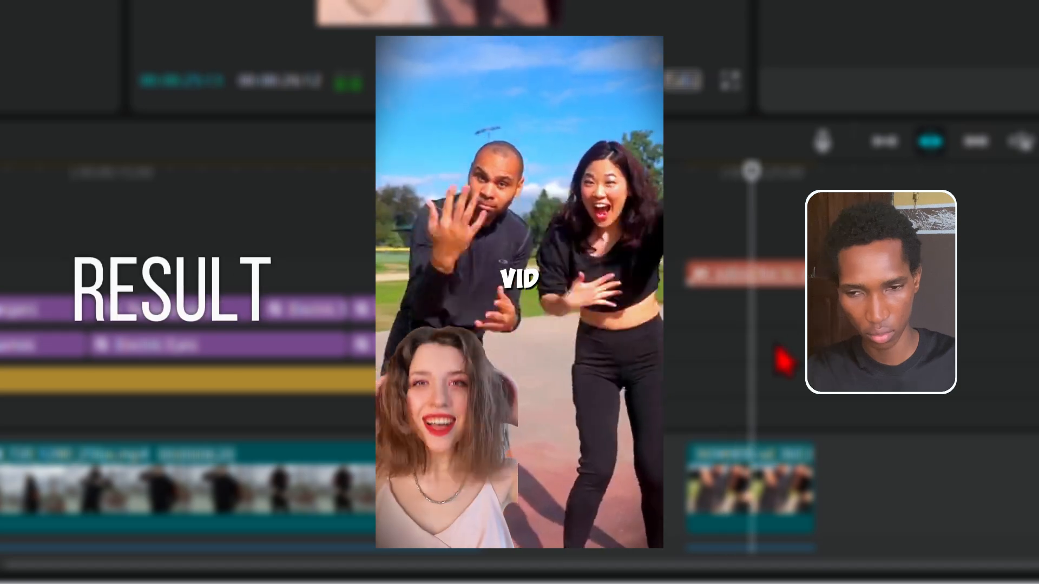